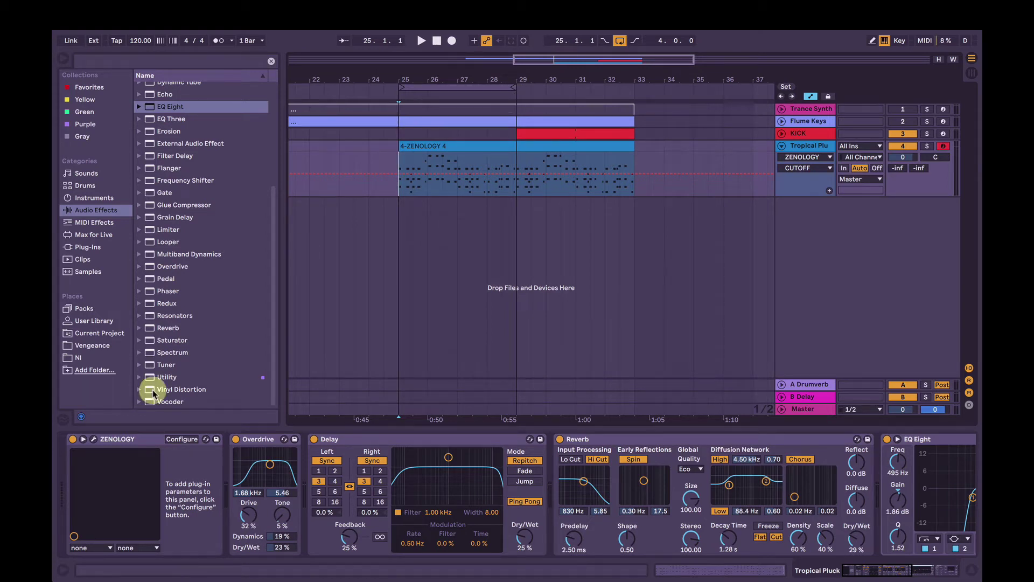
# Step: Play the Tropical Pluck arrangement from bar 25 with looping turned off
pyautogui.click(93, 440)
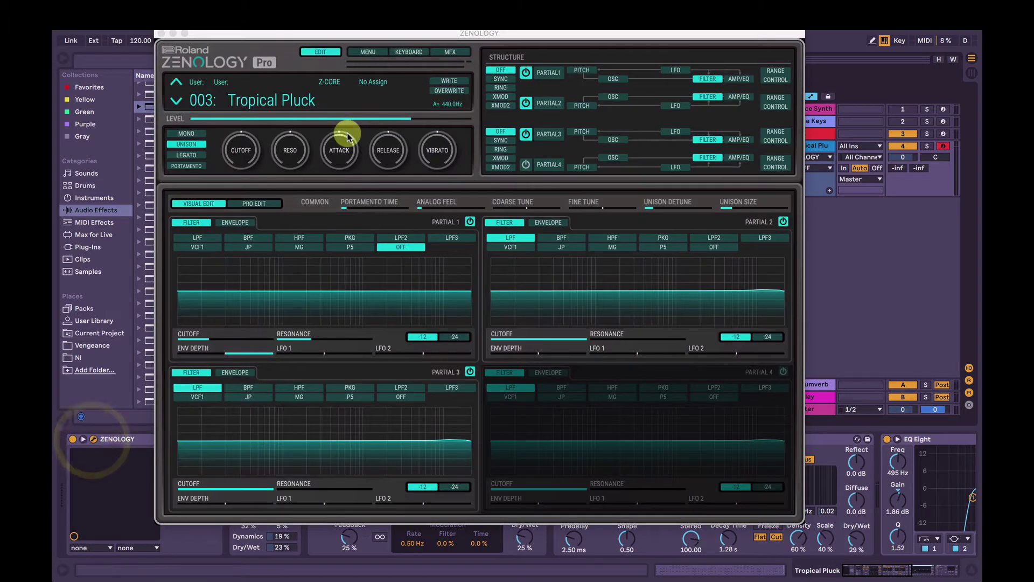
pyautogui.click(160, 34)
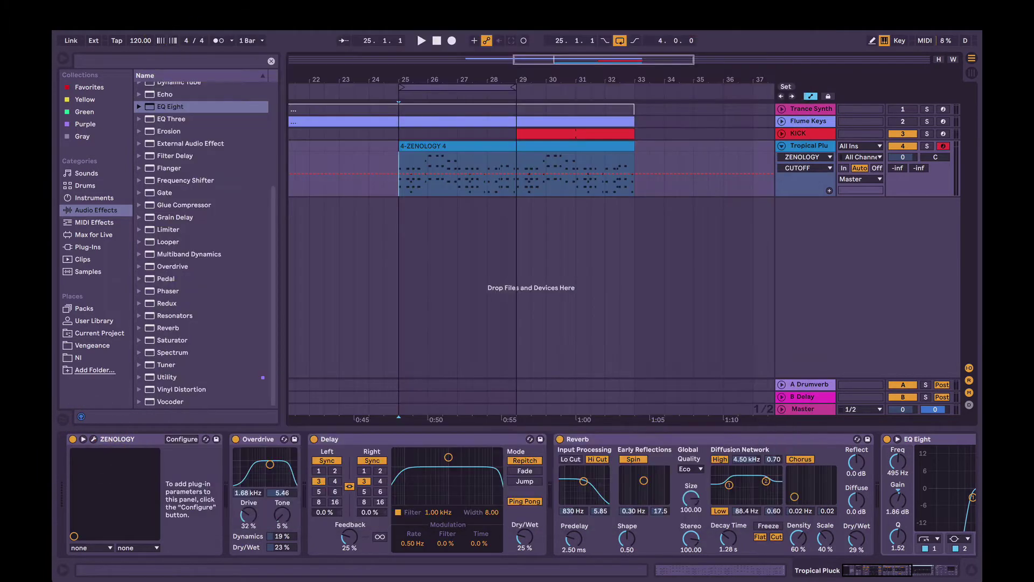
pyautogui.click(399, 190)
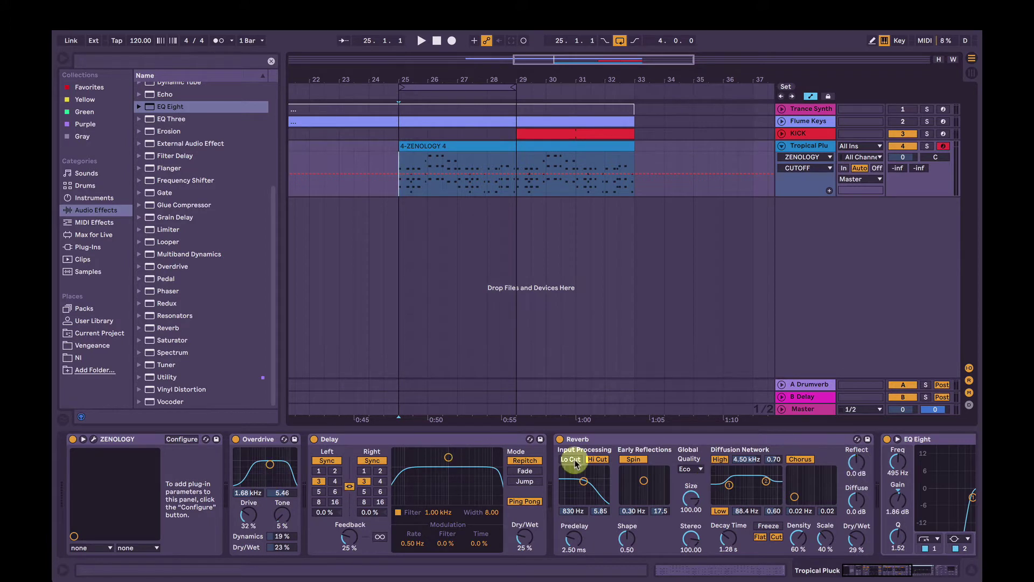
pyautogui.press('space')
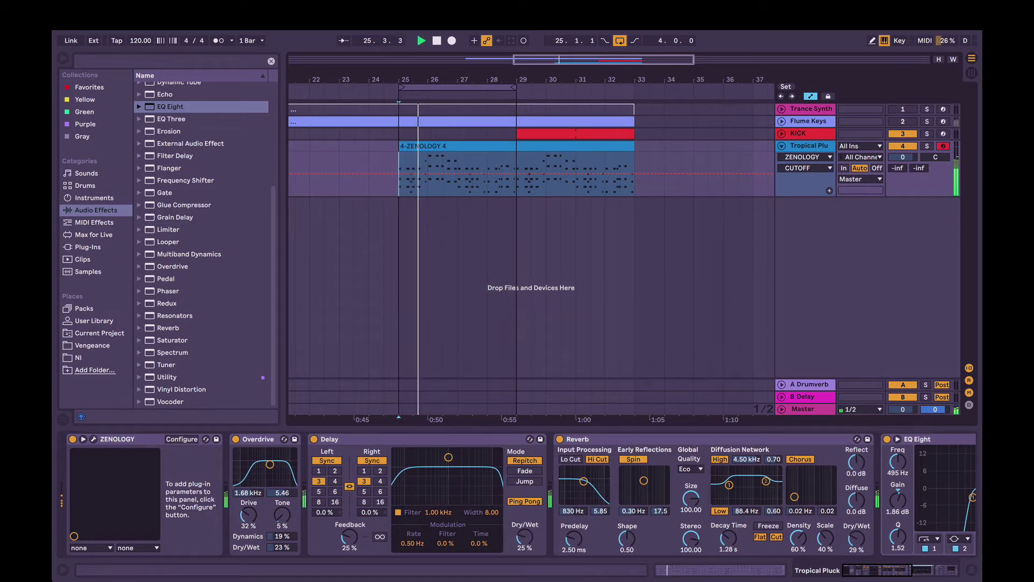
pyautogui.click(620, 39)
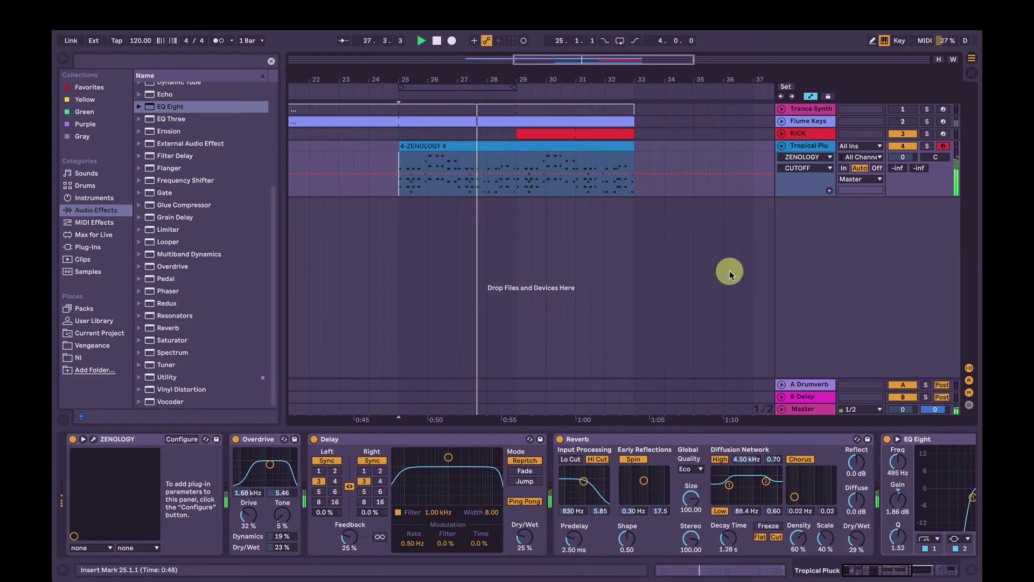
# Step: Inspect the device chain from ZENOLOGY through to the kick-sidechained Glue Compressor
pyautogui.scroll(-5, 785, 470)
pyautogui.scroll(-4, 784, 474)
pyautogui.click(711, 439)
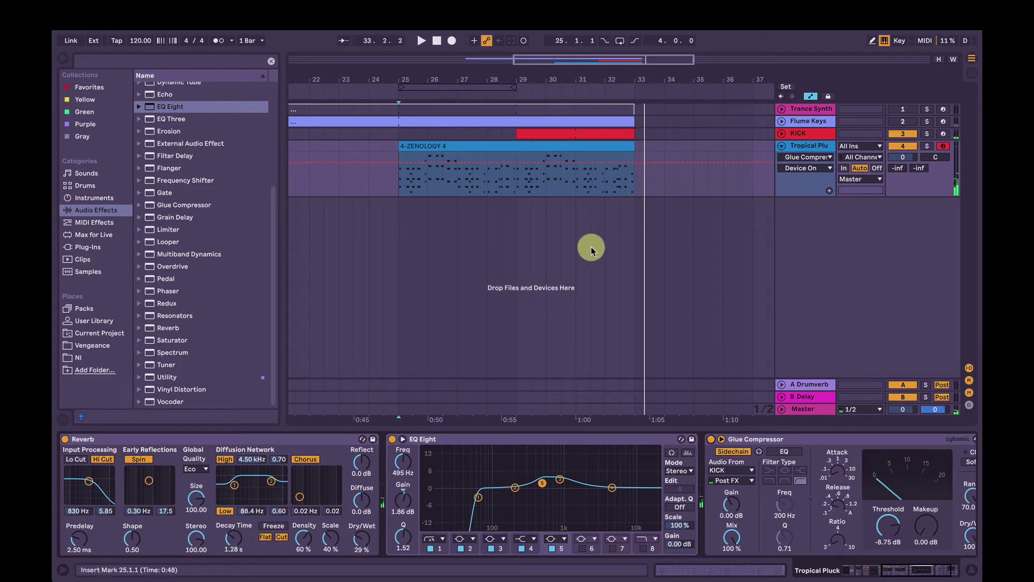
pyautogui.scroll(5, 514, 449)
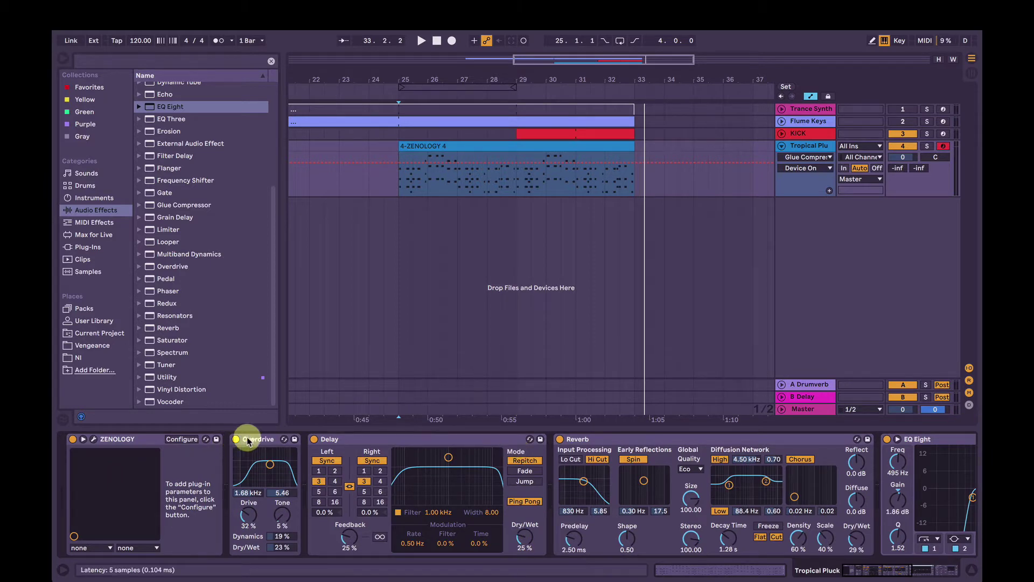
pyautogui.scroll(-6, 247, 435)
pyautogui.moveTo(775, 445); pyautogui.dragTo(102, 450)
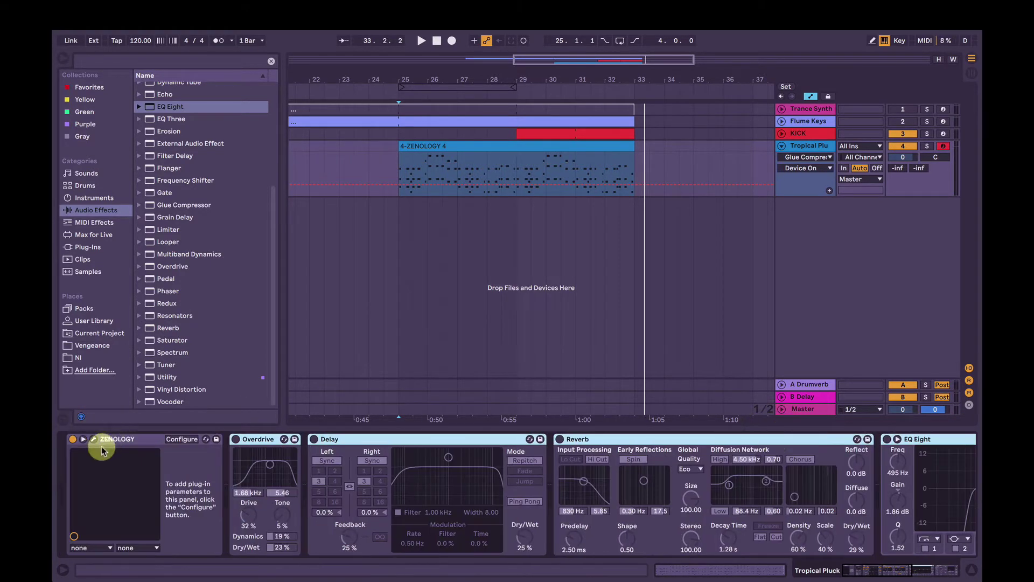
pyautogui.click(804, 146)
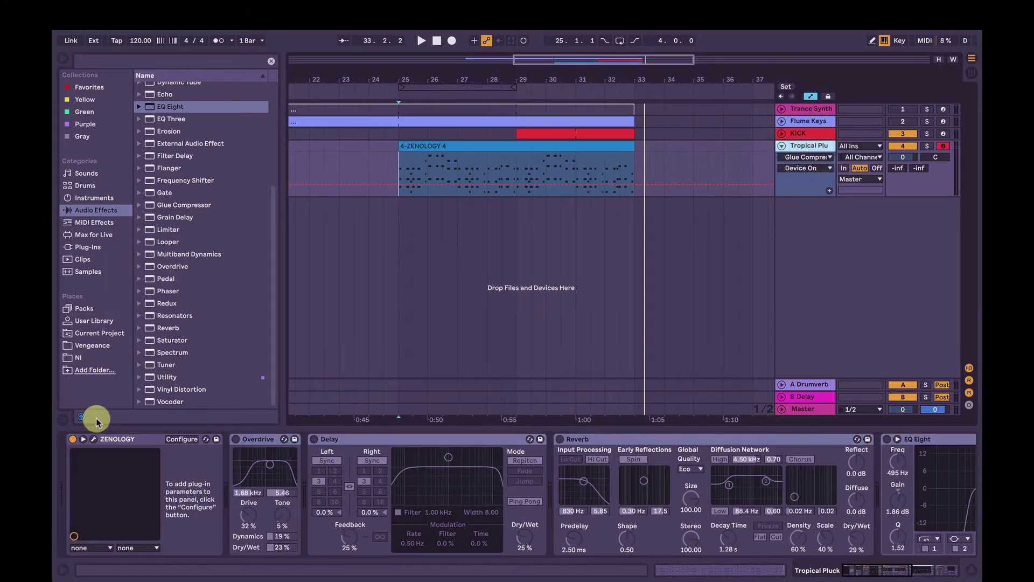
# Step: Load the blank 0019: INITIAL TONE preset from the ZENOLOGY preset browser
pyautogui.click(93, 439)
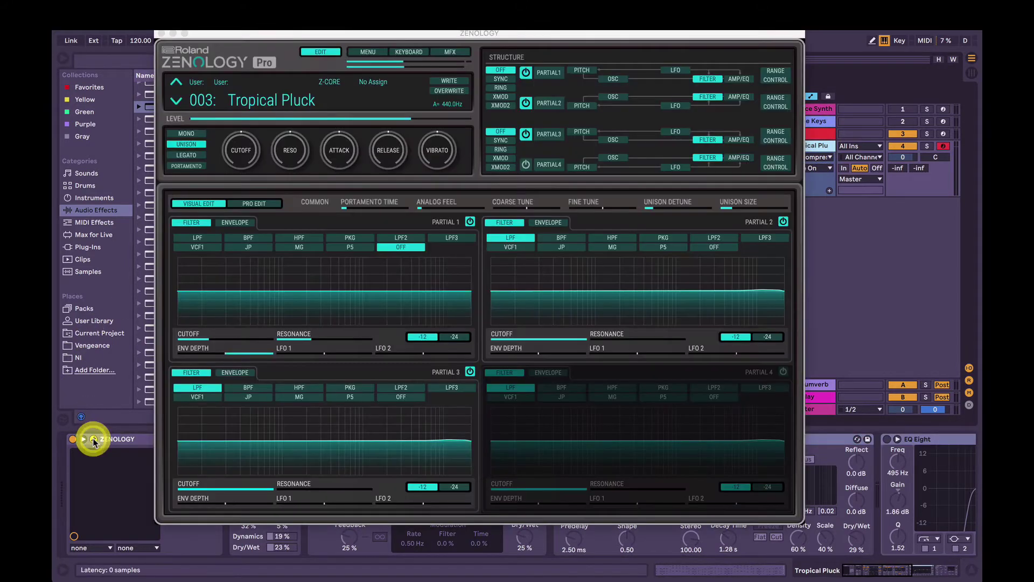
pyautogui.click(261, 99)
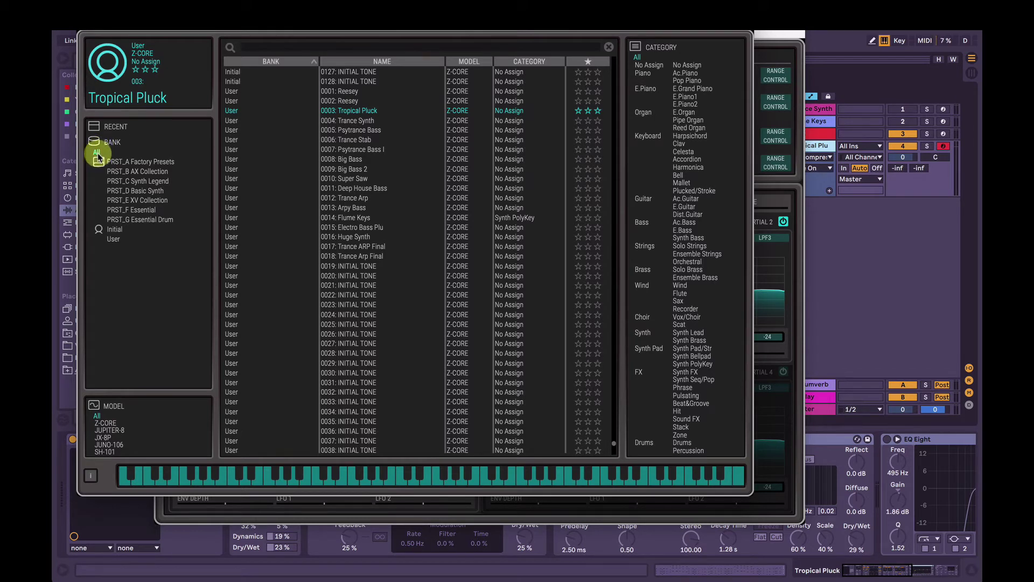
pyautogui.doubleClick(354, 268)
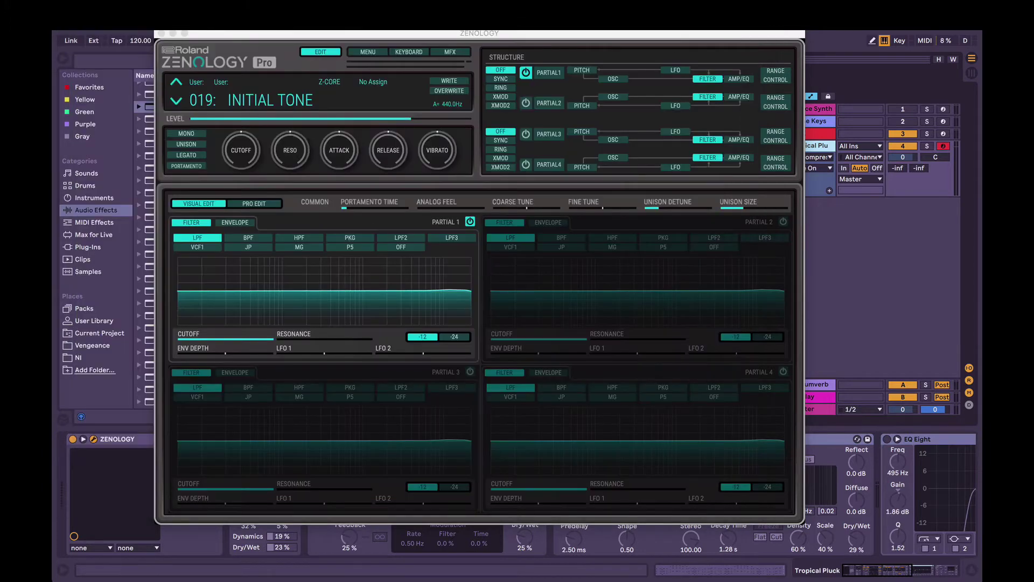
pyautogui.moveTo(85, 34)
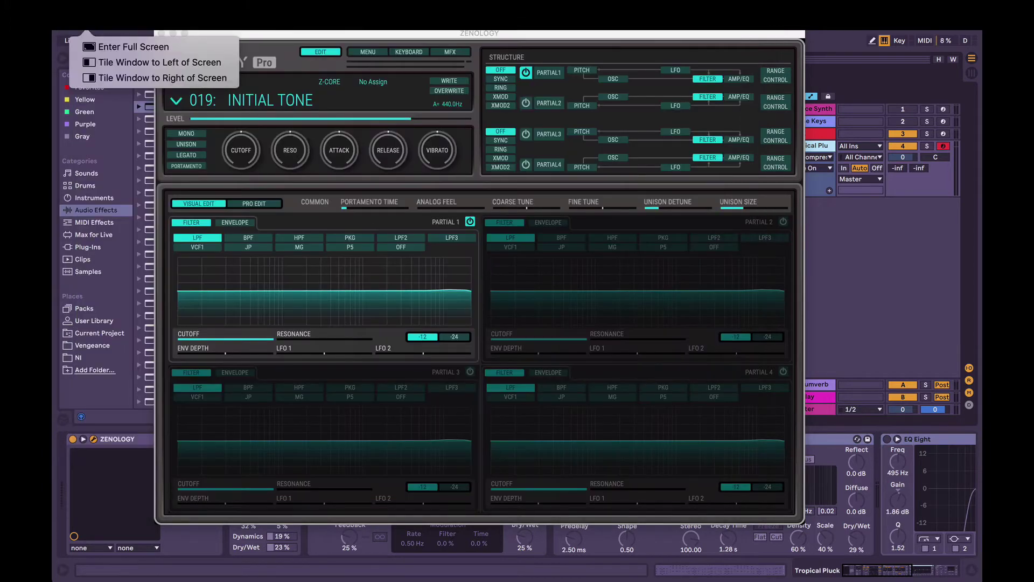
pyautogui.click(267, 36)
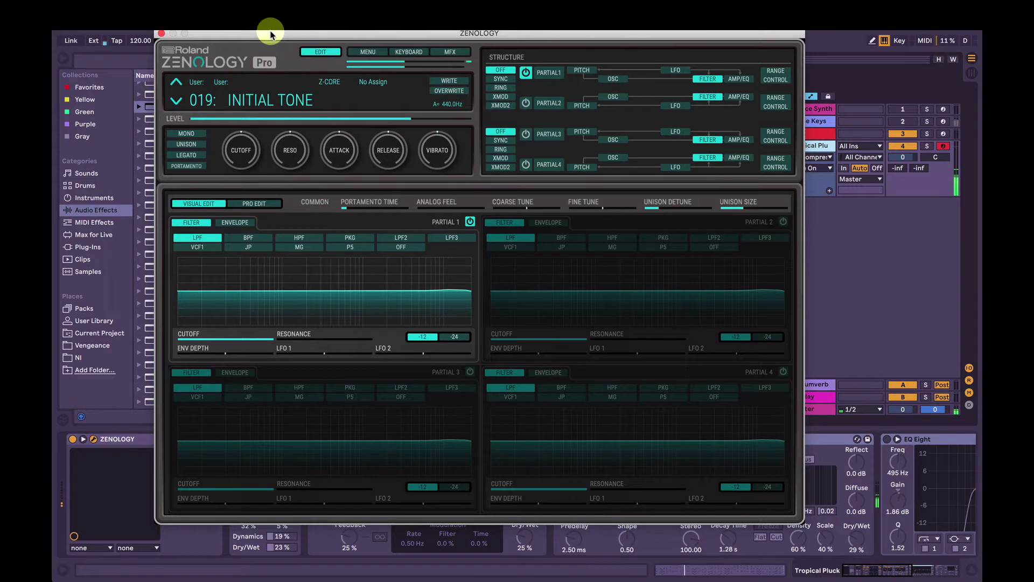
# Step: Set partial 1's oscillator to the PCM SYNC JP-8 Tri wave, then show the amp envelopes
pyautogui.click(612, 81)
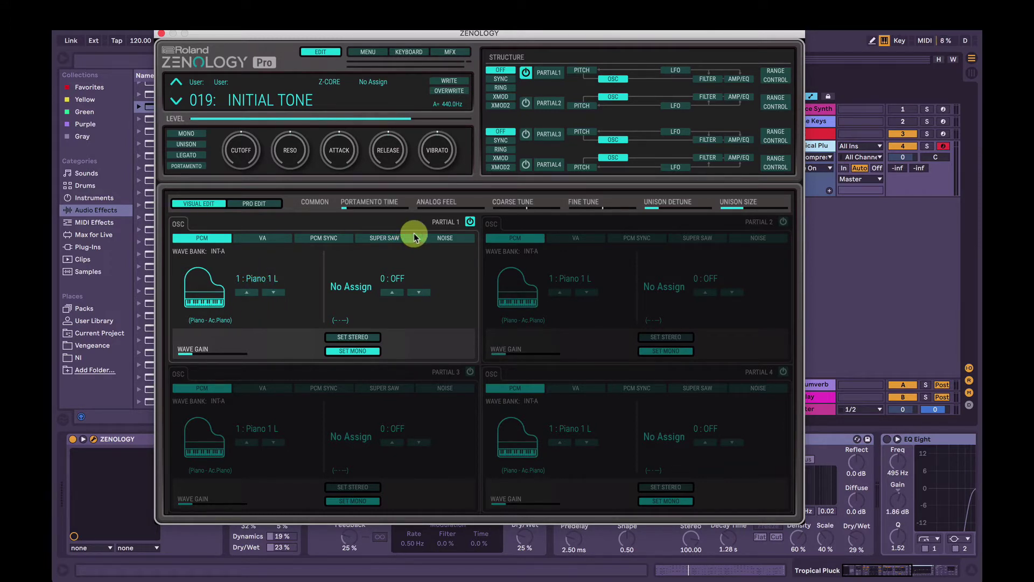
pyautogui.click(614, 79)
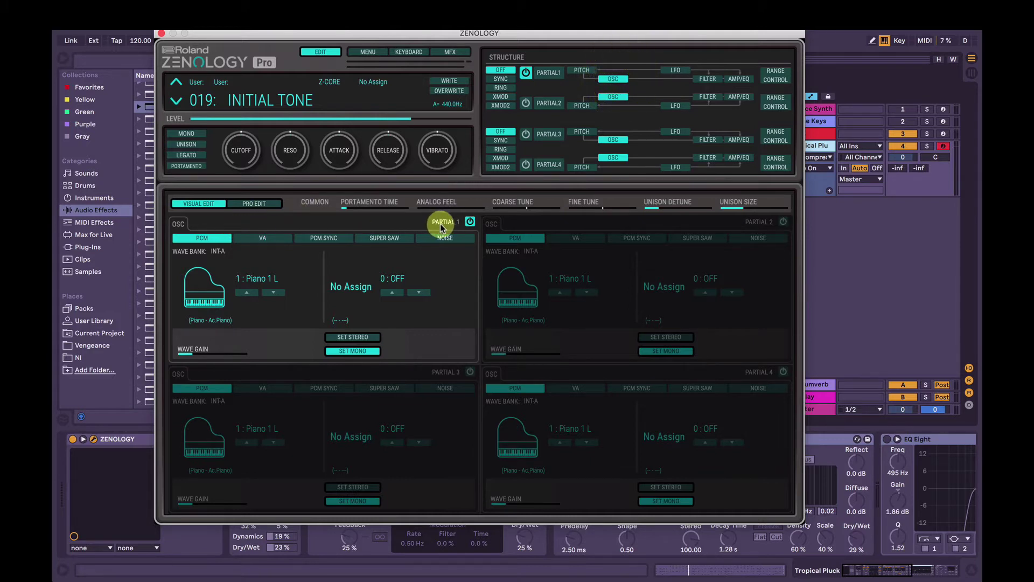
pyautogui.click(329, 236)
pyautogui.click(457, 300)
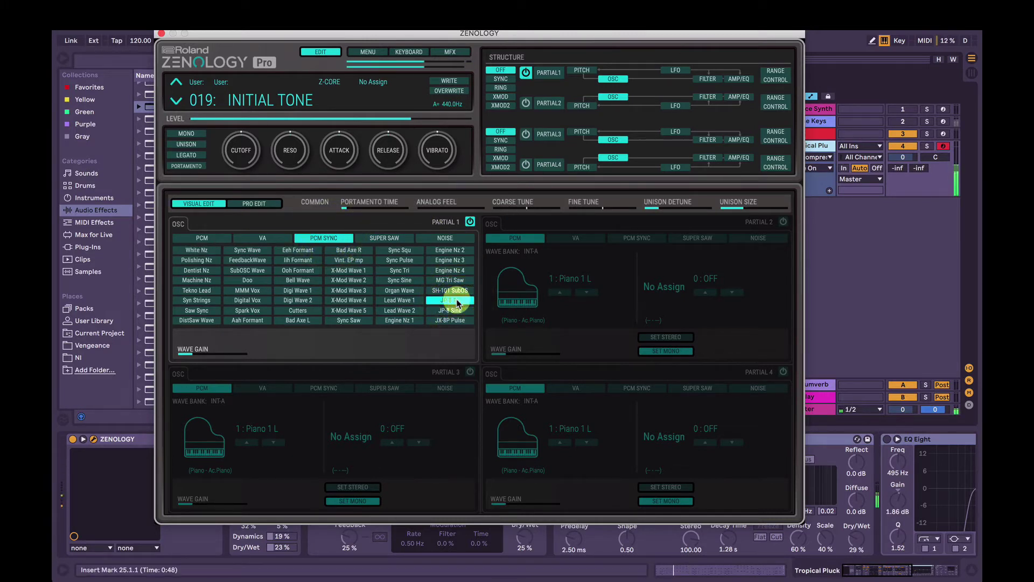
pyautogui.click(738, 80)
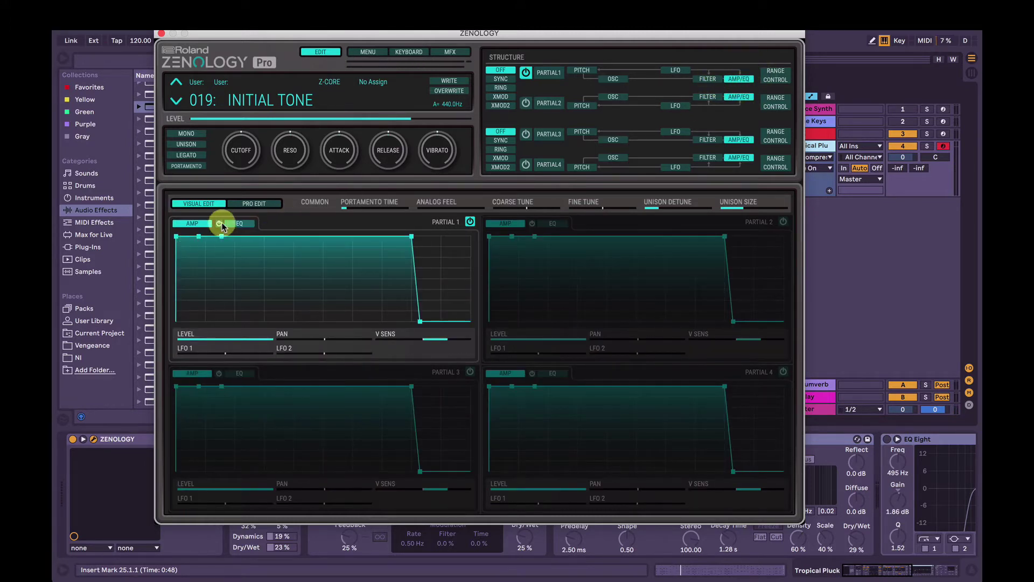
# Step: Pull partial 1's T2 amp envelope point down to zero near the start
pyautogui.moveTo(221, 236); pyautogui.dragTo(190, 323)
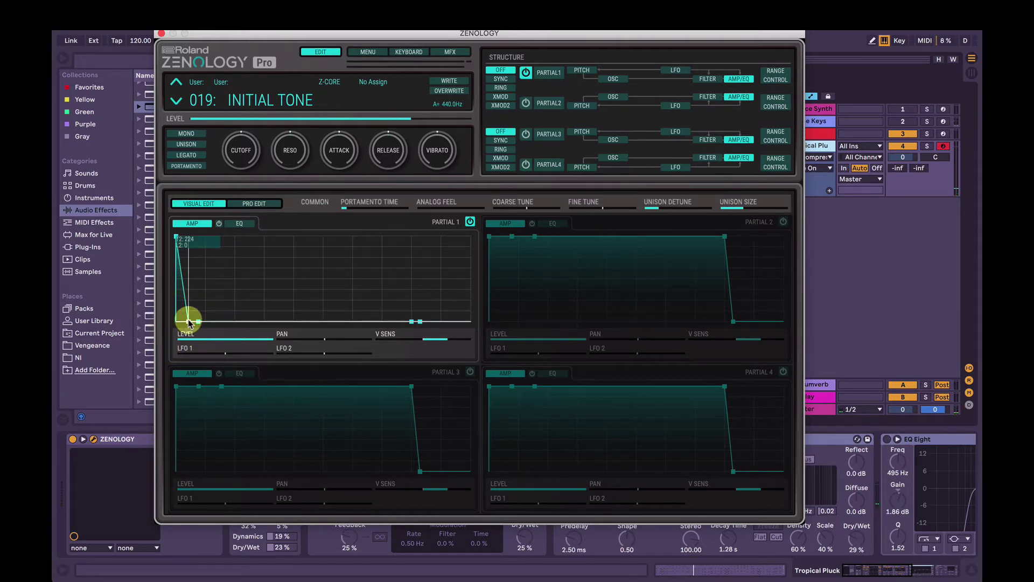
pyautogui.moveTo(189, 322); pyautogui.dragTo(191, 326)
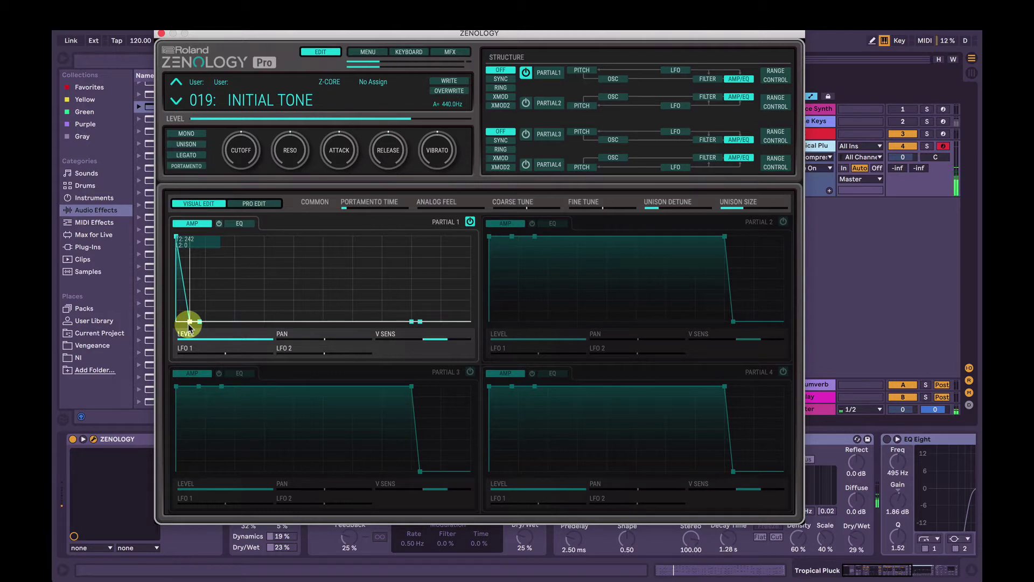
# Step: Raise partial 1's JP-8 Tri wave gain to 0 dB in the oscillator view
pyautogui.click(614, 78)
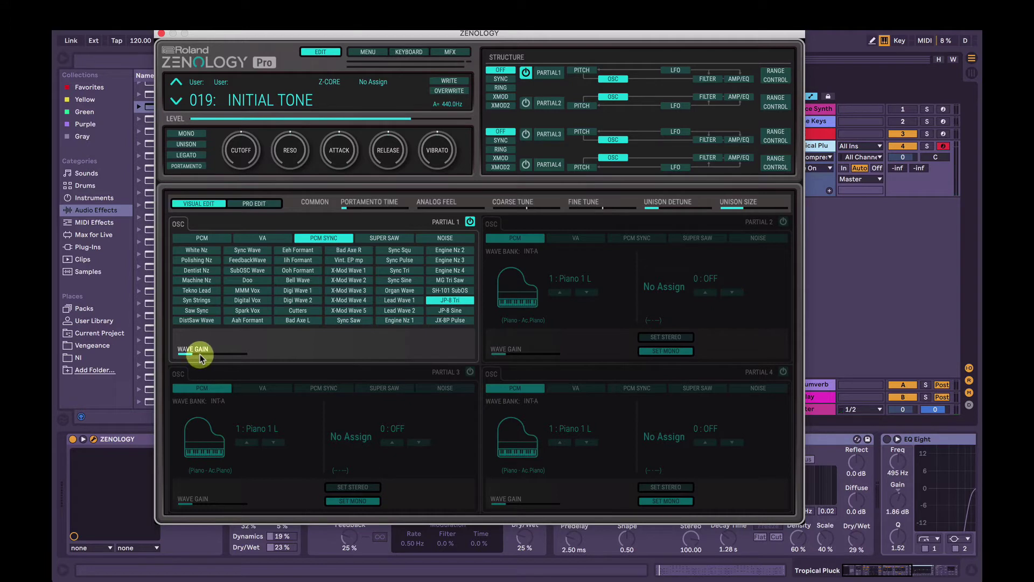
pyautogui.moveTo(204, 357); pyautogui.dragTo(214, 356)
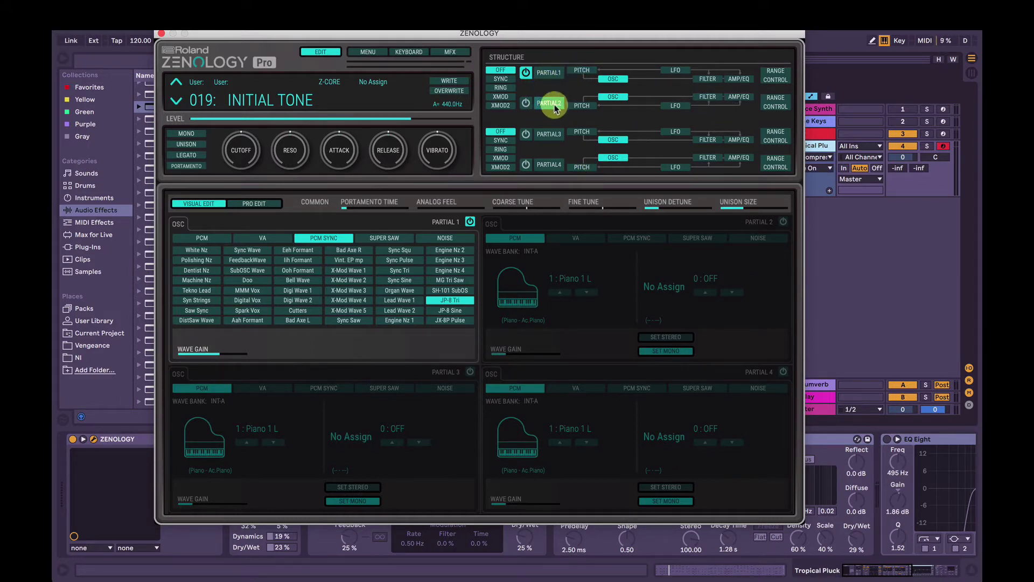
# Step: Copy partial 1's settings and paste them into partial 2
pyautogui.click(254, 203)
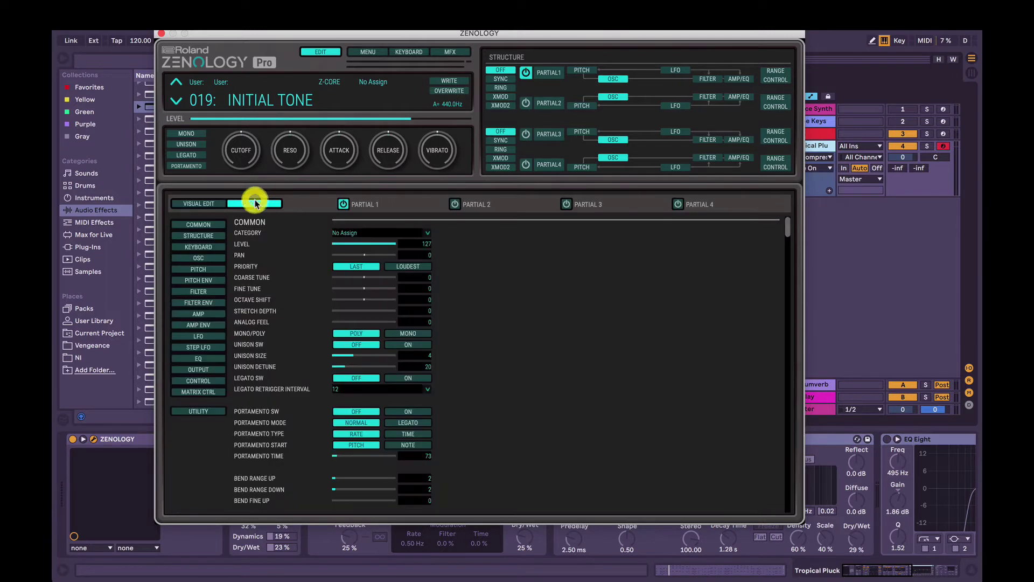
pyautogui.rightClick(195, 410)
pyautogui.moveTo(221, 416)
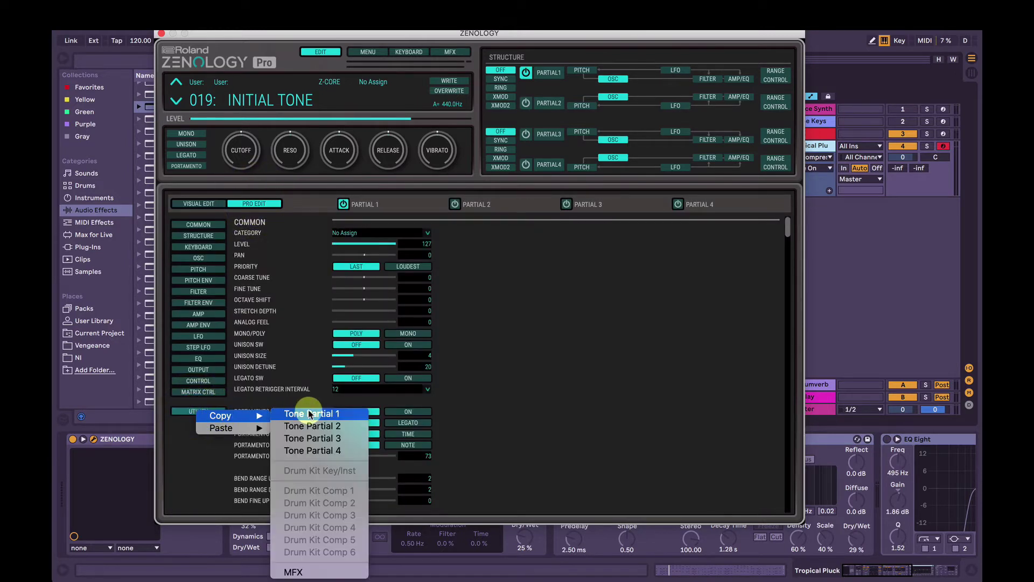
pyautogui.click(308, 412)
pyautogui.rightClick(220, 411)
pyautogui.moveTo(245, 428)
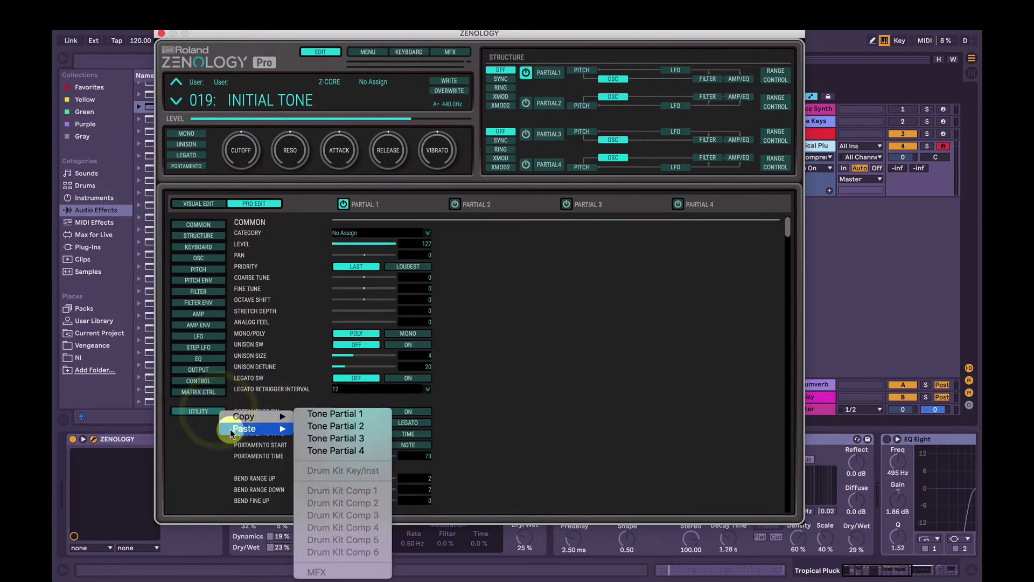
pyautogui.click(318, 426)
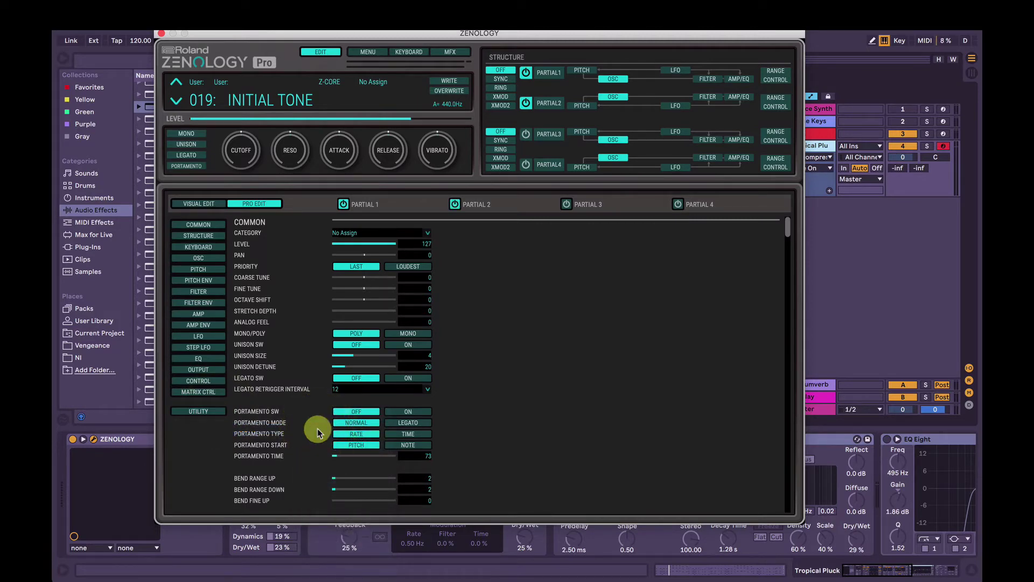
# Step: Give partial 2 the Organ Wave from the PCM SYNC grid
pyautogui.click(619, 97)
pyautogui.click(199, 203)
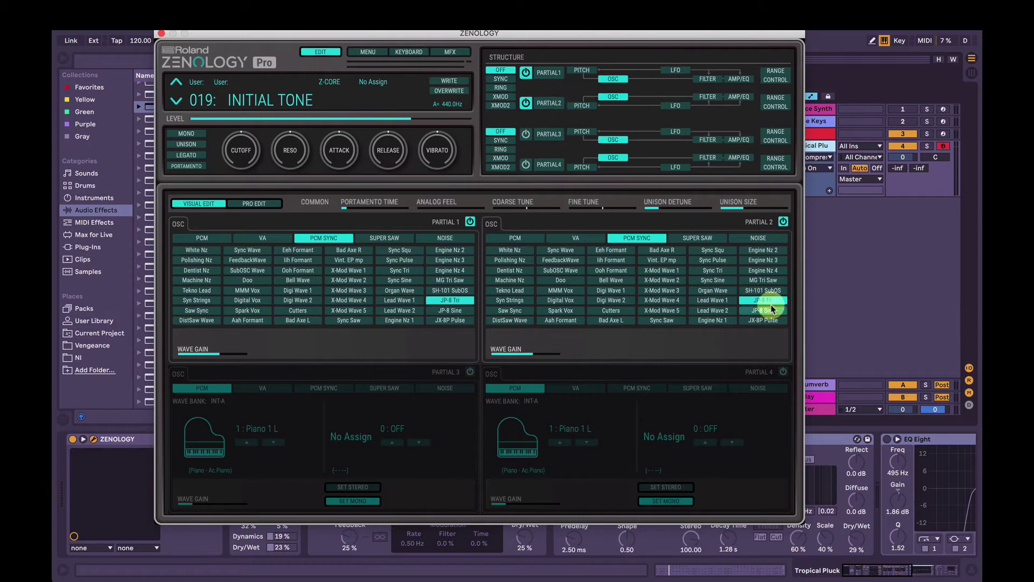
pyautogui.click(714, 290)
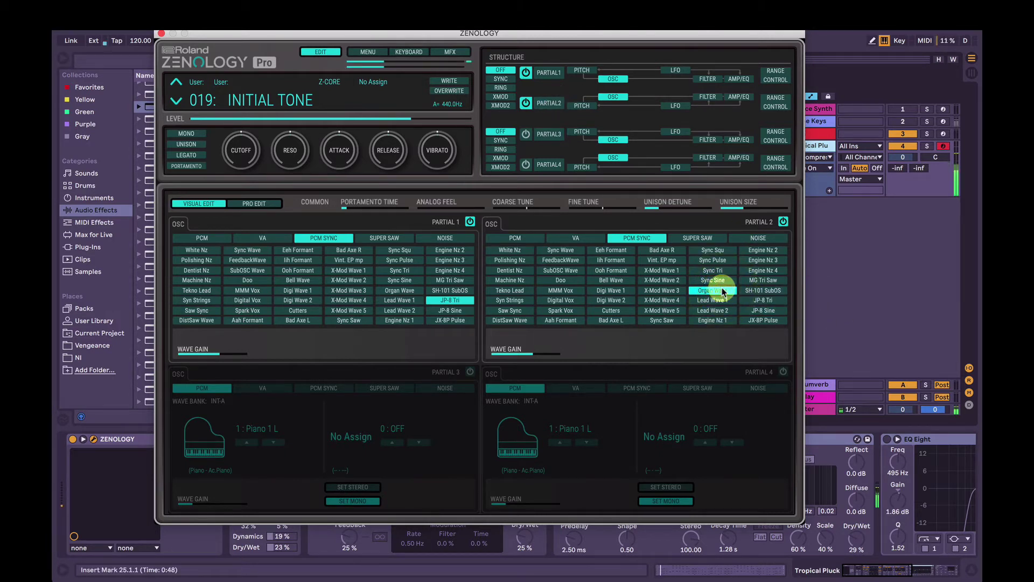
# Step: Toggle partials 1 and 2 on and off to compare, leaving both on
pyautogui.click(525, 72)
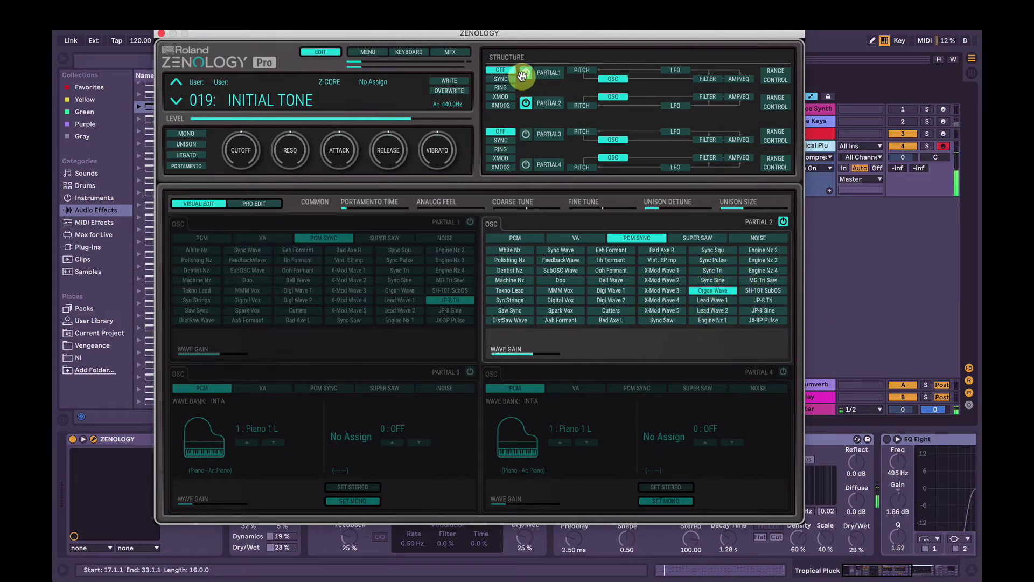
pyautogui.click(527, 103)
pyautogui.click(525, 72)
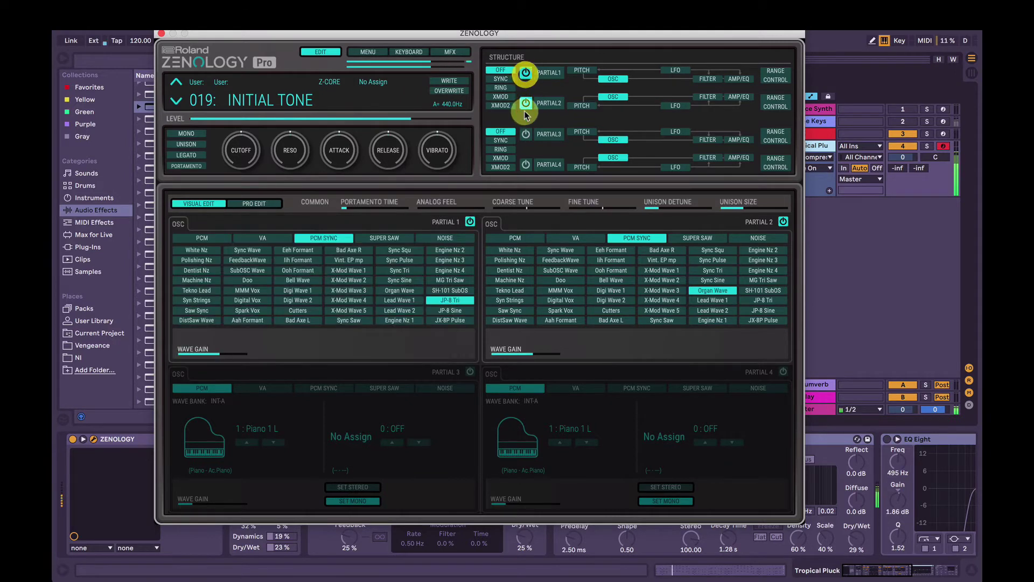
pyautogui.click(526, 103)
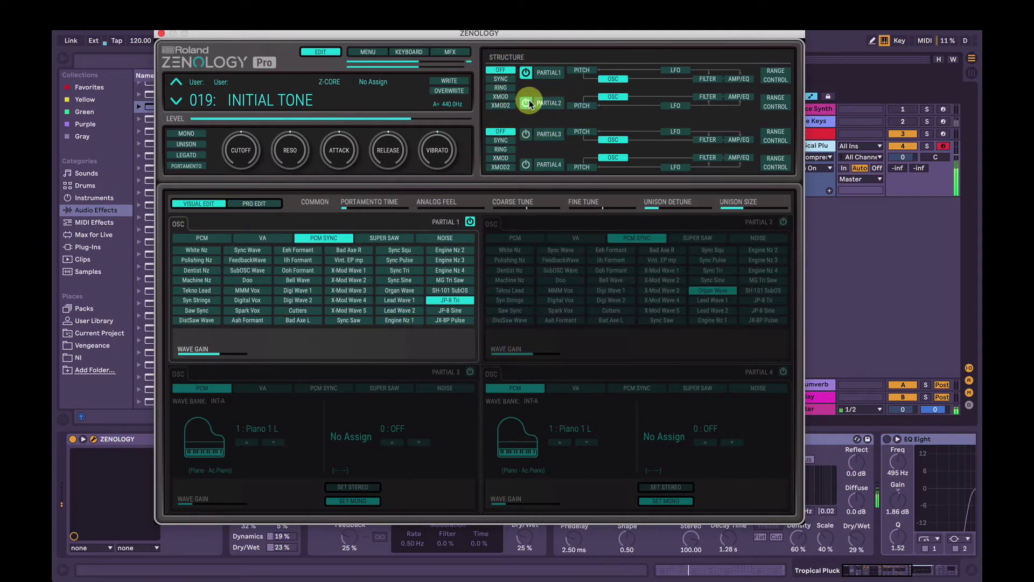
pyautogui.click(526, 103)
pyautogui.click(526, 71)
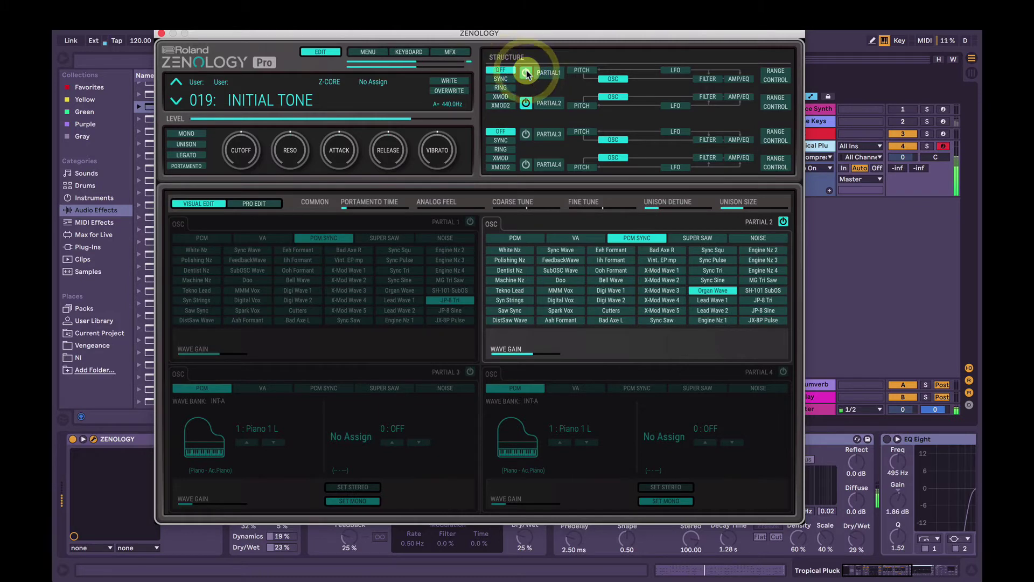
pyautogui.click(526, 73)
# Step: Show the PITCH settings for all partials and compare with partial 1 muted, then unmuted
pyautogui.click(582, 105)
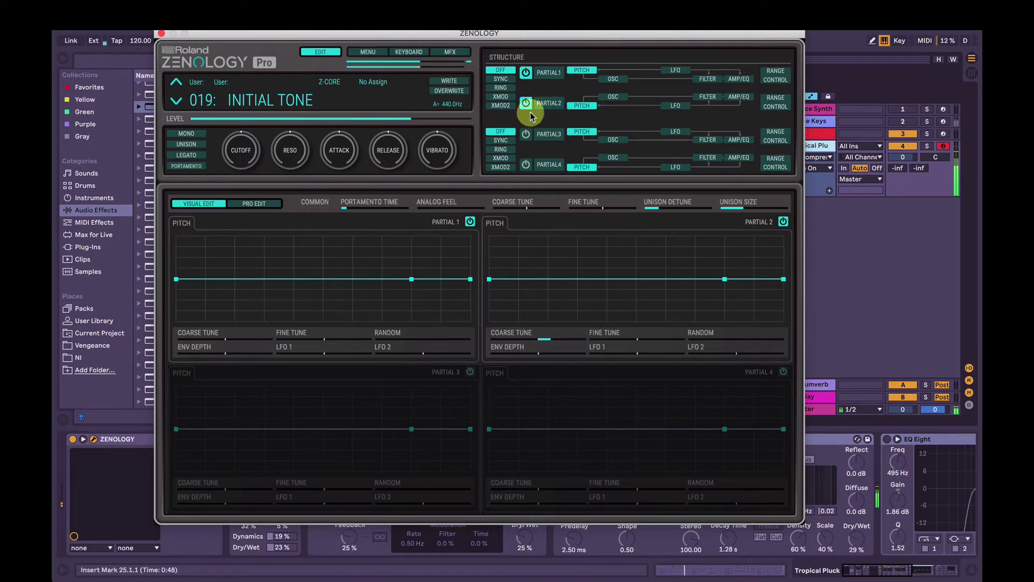
pyautogui.click(527, 73)
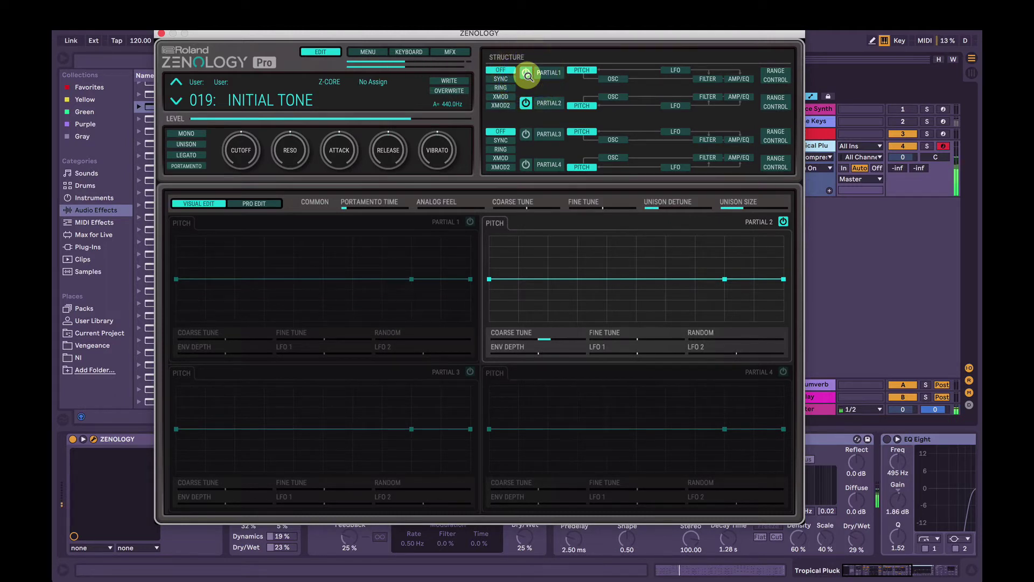
pyautogui.click(527, 72)
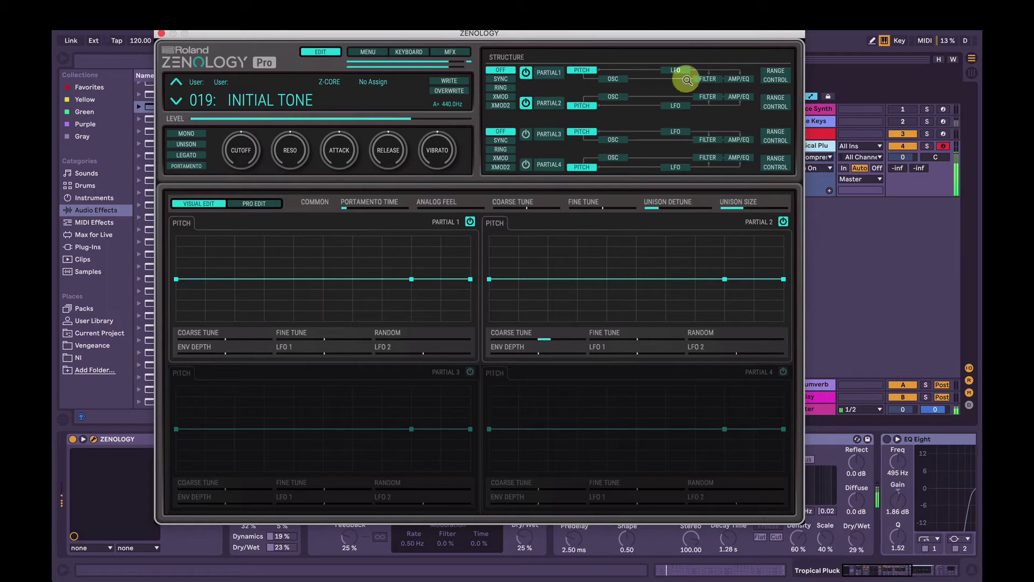
# Step: Show the amp envelopes and set partial 2's decay time to 234
pyautogui.click(736, 79)
pyautogui.moveTo(191, 323)
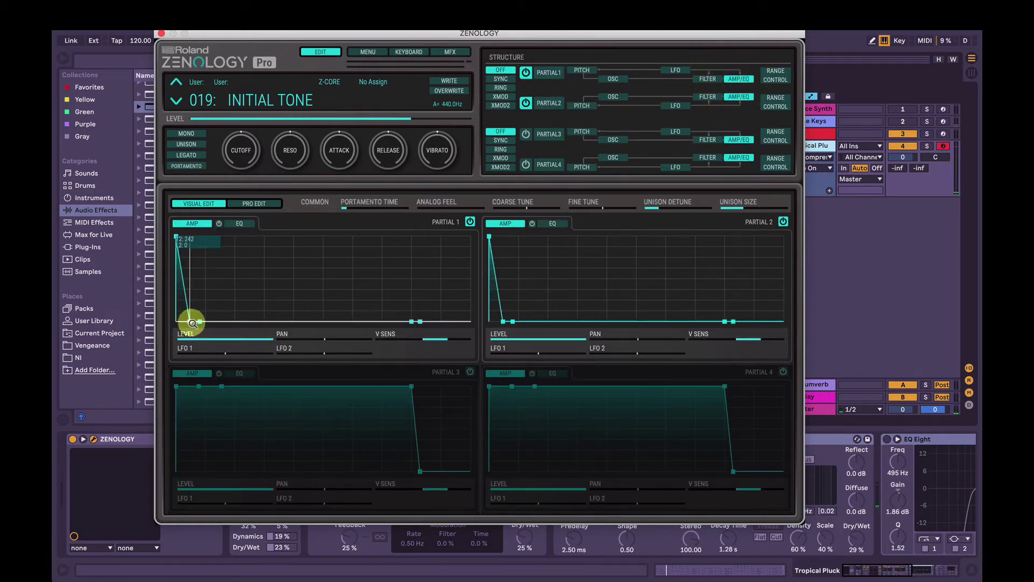
pyautogui.moveTo(501, 322)
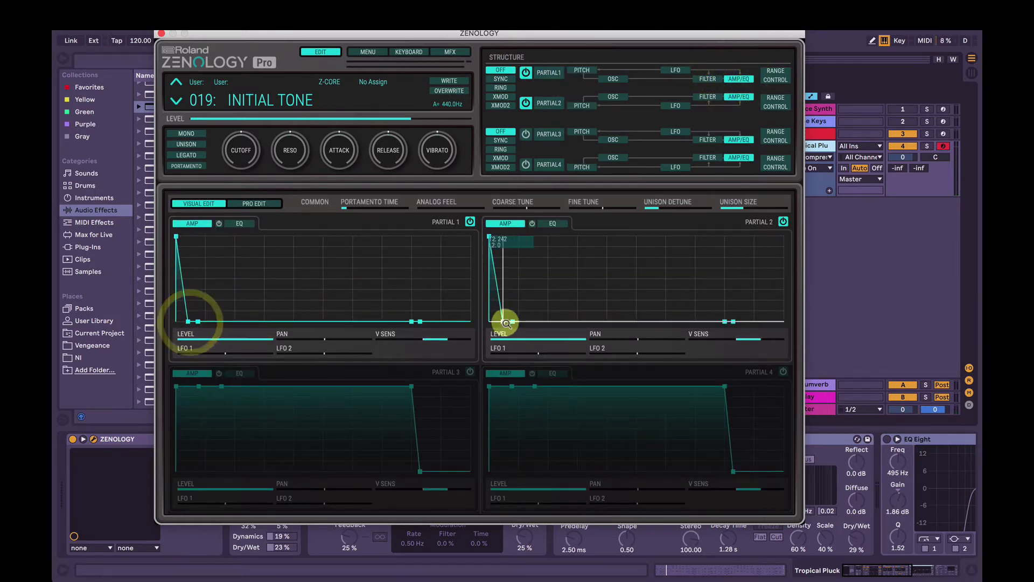
pyautogui.moveTo(502, 321); pyautogui.dragTo(501, 324)
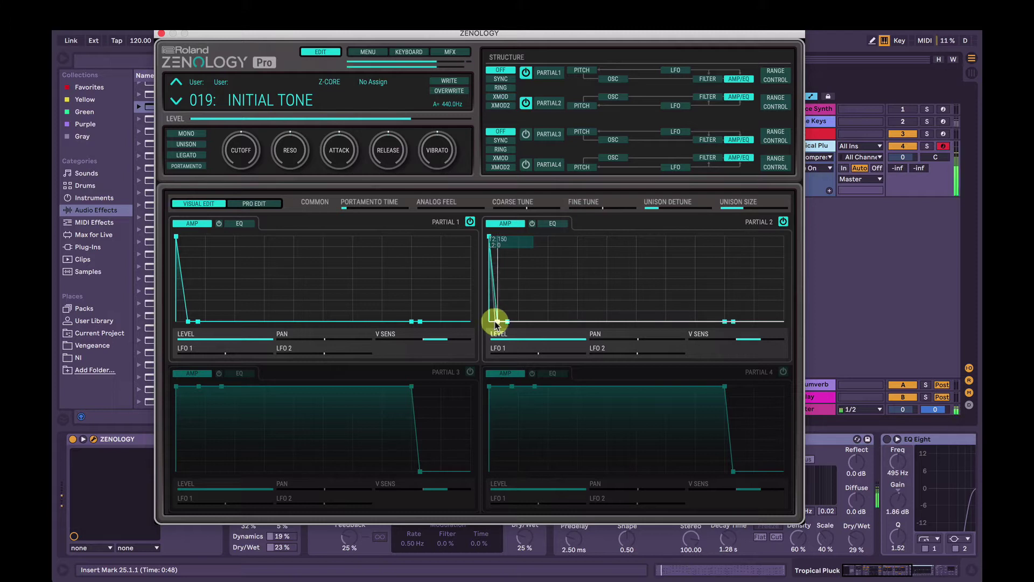
pyautogui.moveTo(501, 323); pyautogui.dragTo(496, 325)
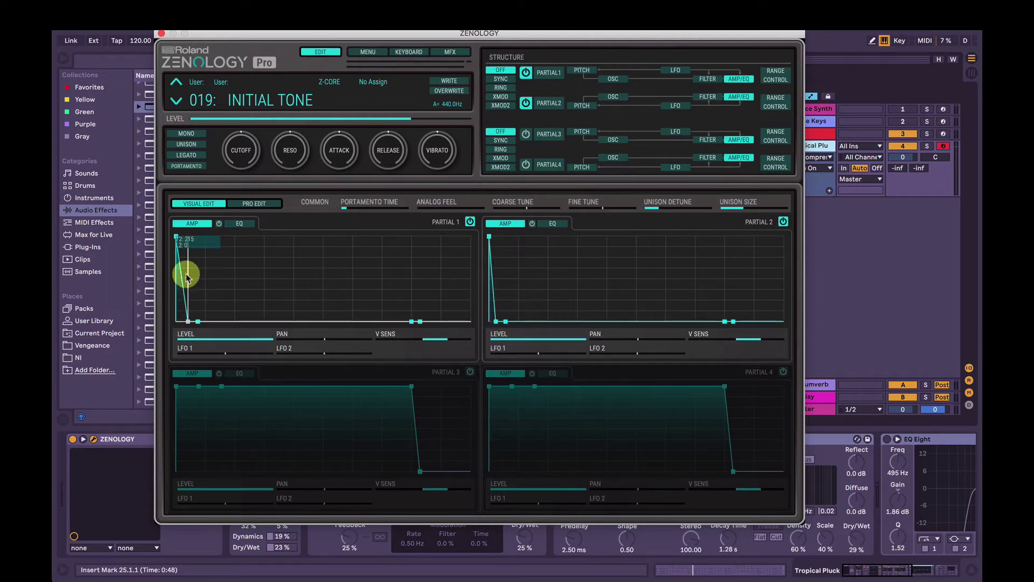
# Step: Shorten partial 1's amp envelope decay time to 197
pyautogui.click(198, 311)
pyautogui.click(188, 320)
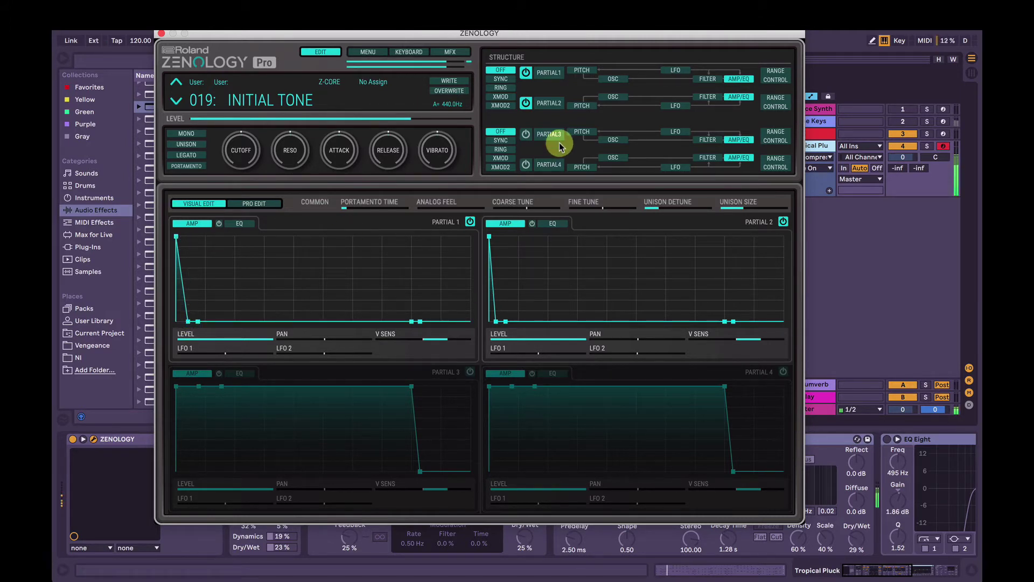
pyautogui.moveTo(188, 321)
pyautogui.mouseDown()
pyautogui.moveTo(176, 317)
pyautogui.moveTo(186, 322)
pyautogui.mouseUp()
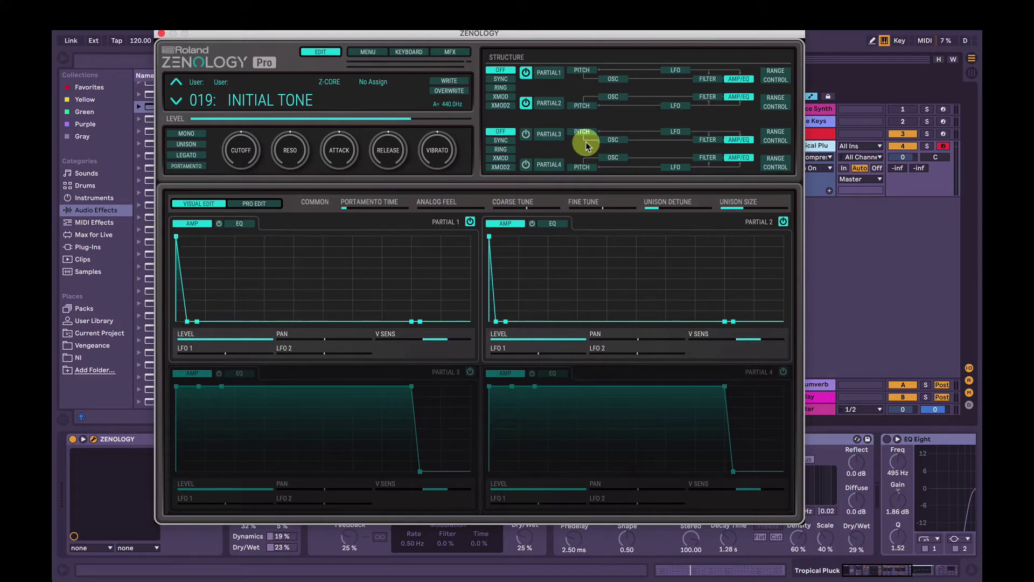
# Step: Switch Partial 3 on with PCM SYNC waves and turn Partials 1 and 2 off
pyautogui.click(527, 136)
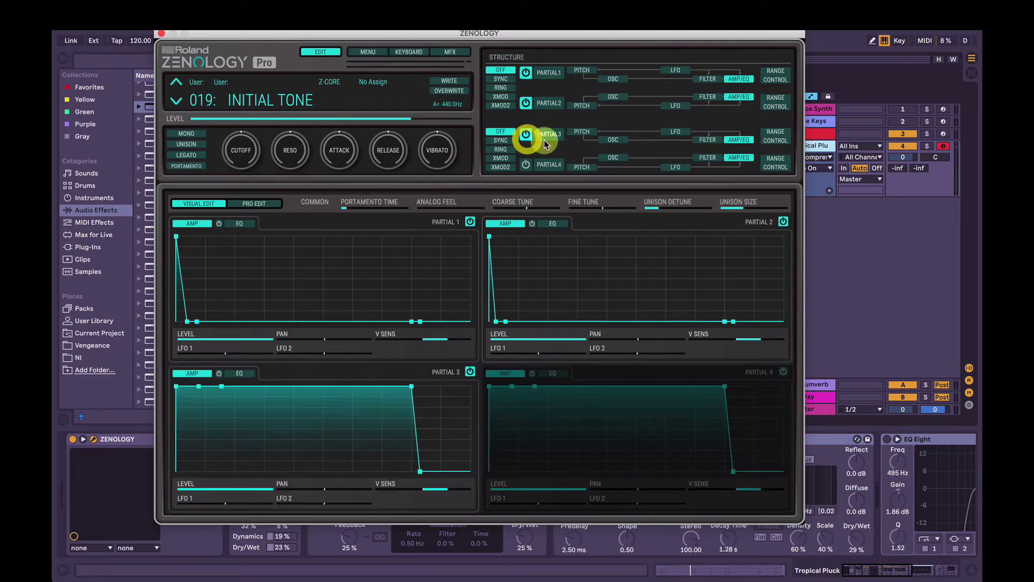
pyautogui.click(614, 141)
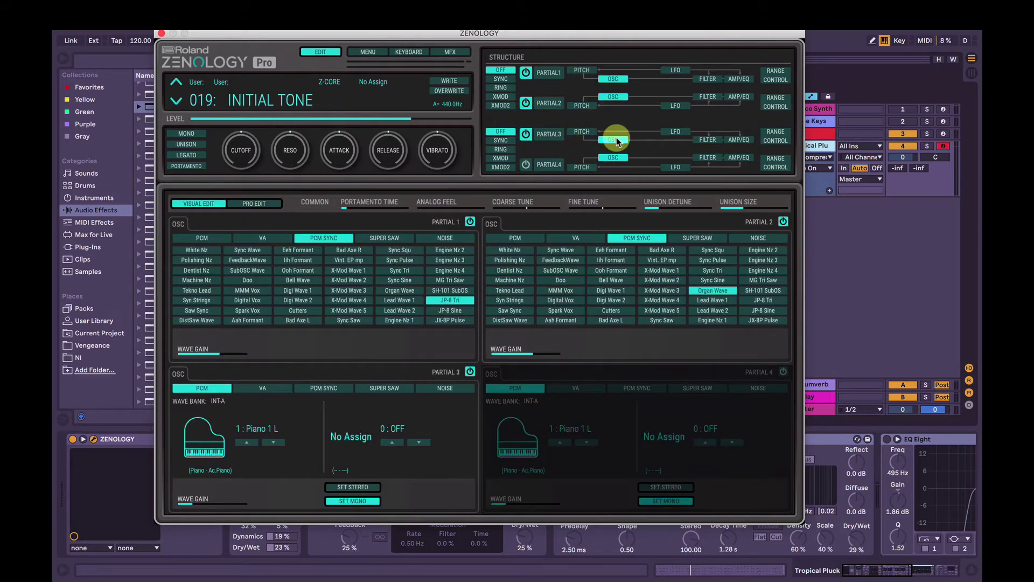
pyautogui.click(526, 135)
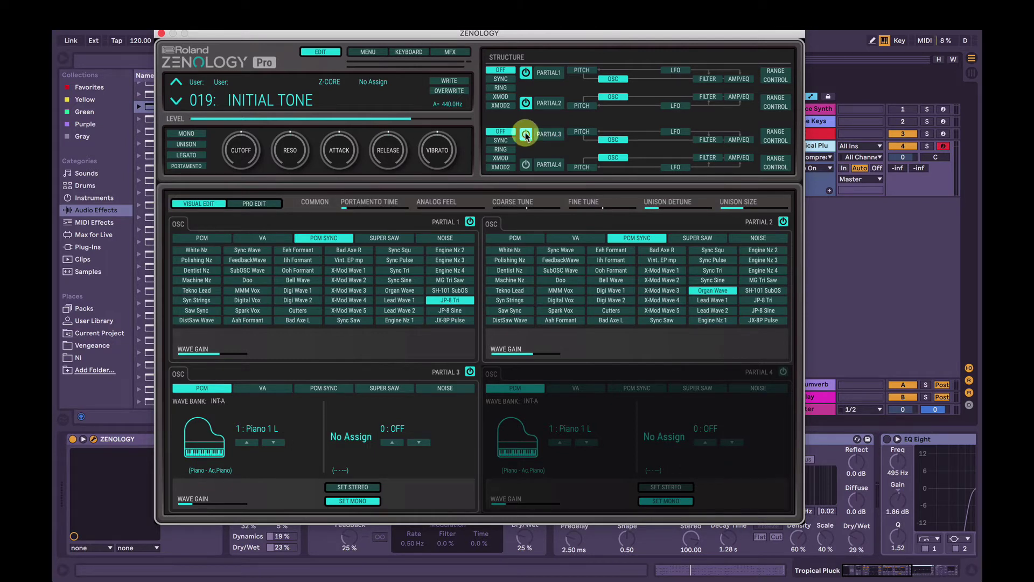
pyautogui.click(329, 387)
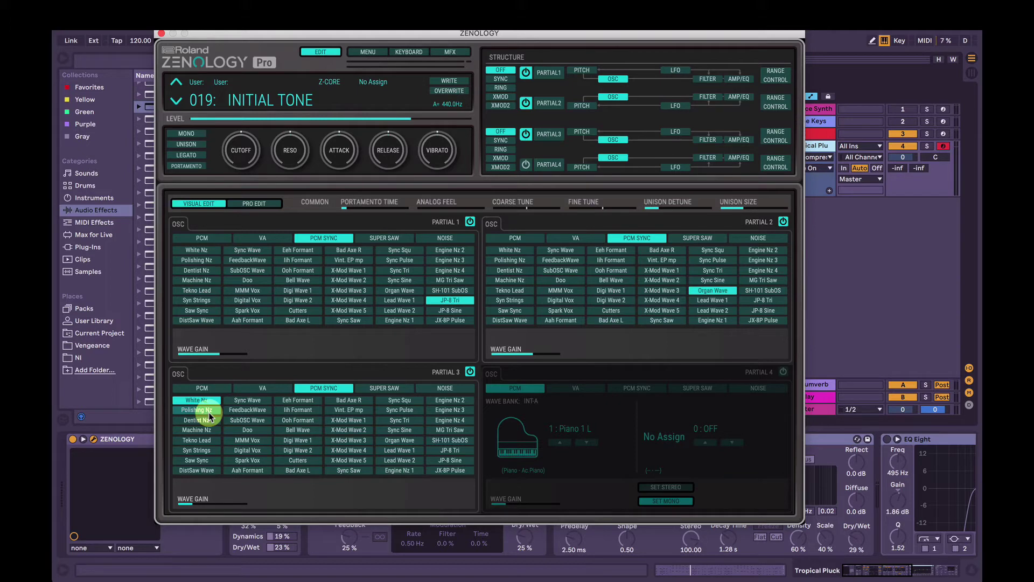
pyautogui.click(526, 103)
pyautogui.click(526, 73)
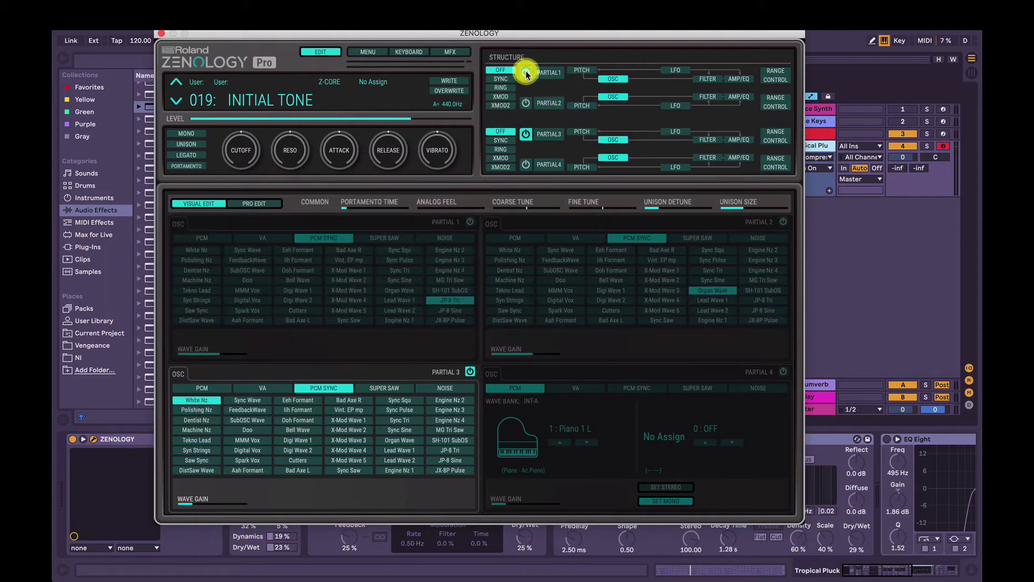
pyautogui.click(526, 134)
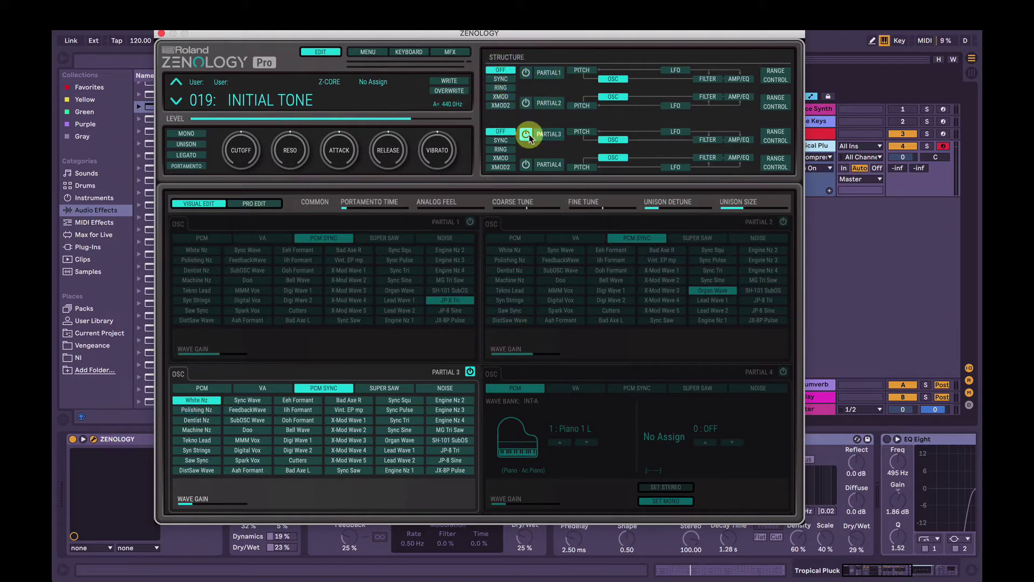
# Step: Audition Dentist Nz, noise and VA saw on Partial 3, settling on White Nz
pyautogui.click(199, 420)
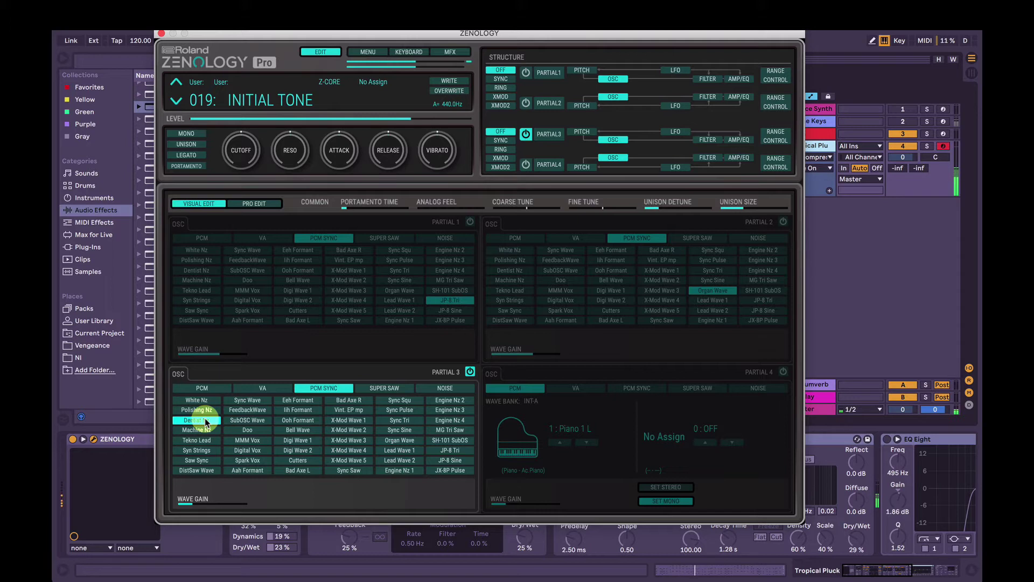
pyautogui.click(200, 400)
pyautogui.click(439, 389)
pyautogui.click(445, 388)
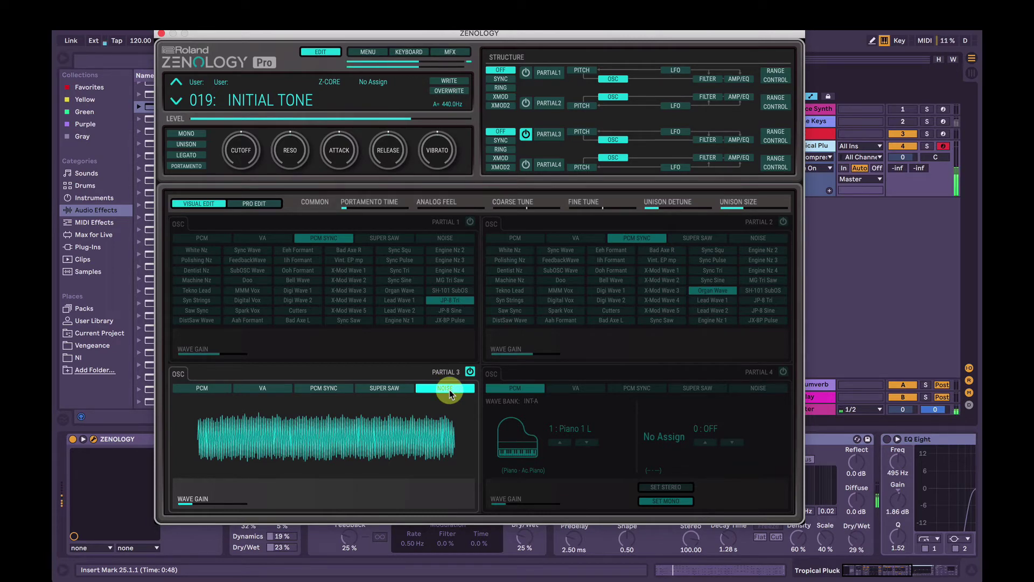
pyautogui.click(269, 388)
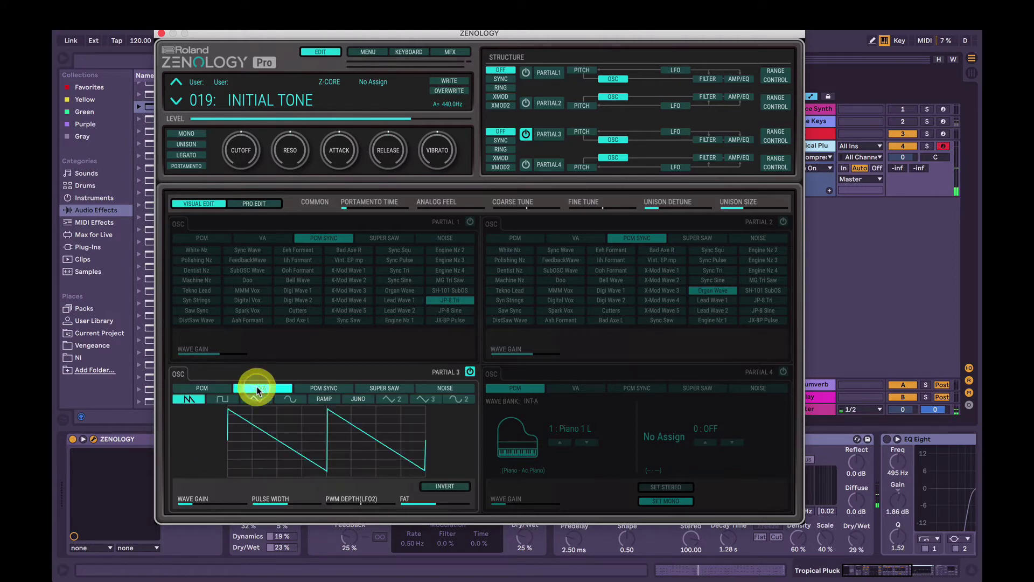
pyautogui.click(217, 384)
pyautogui.click(301, 396)
pyautogui.click(300, 387)
pyautogui.click(216, 388)
pyautogui.click(331, 388)
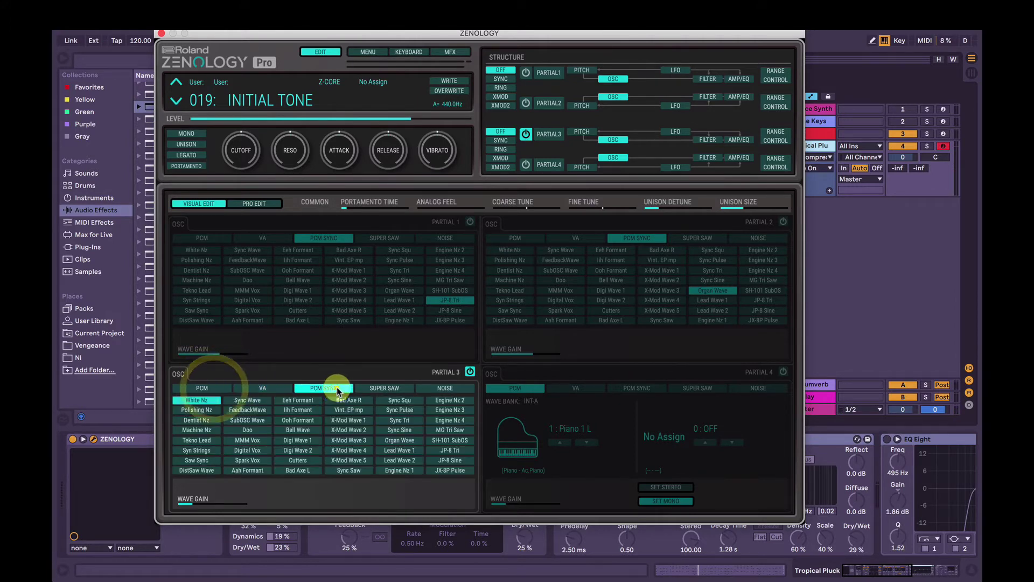
pyautogui.click(204, 400)
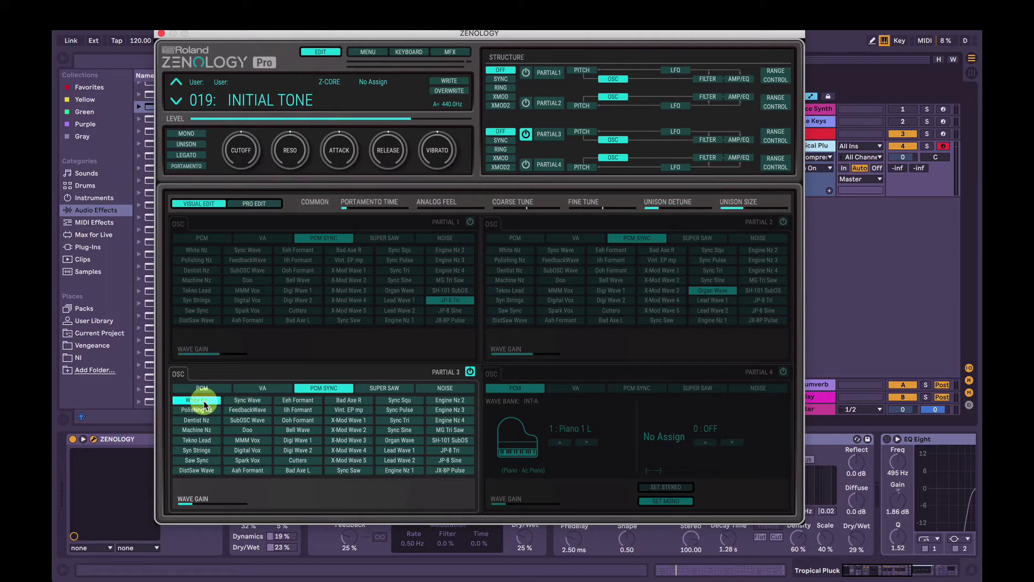
# Step: Drag Partial 3's amp envelope down into a short pluck shape
pyautogui.click(738, 139)
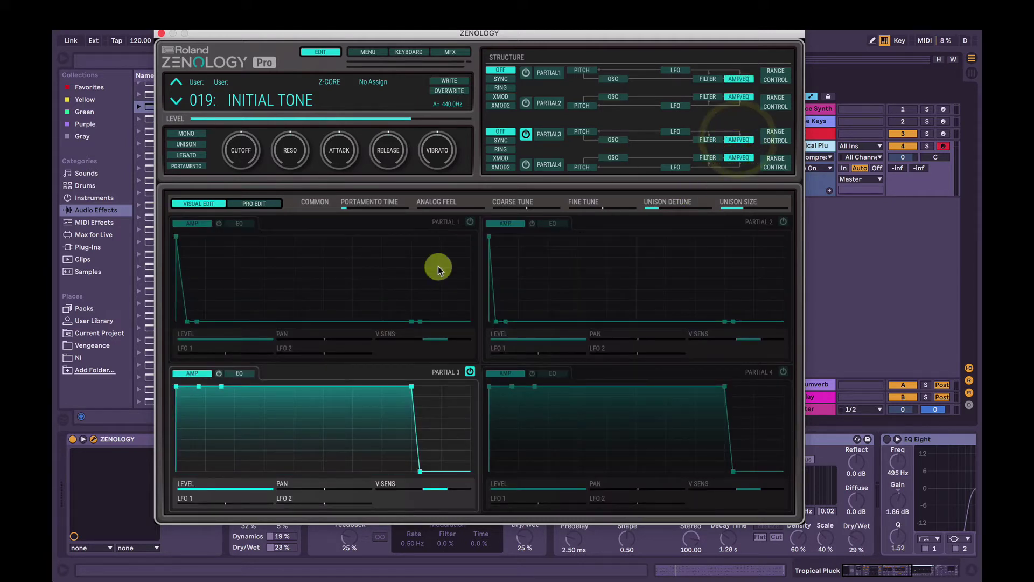
pyautogui.click(222, 386)
pyautogui.moveTo(221, 386); pyautogui.dragTo(181, 501)
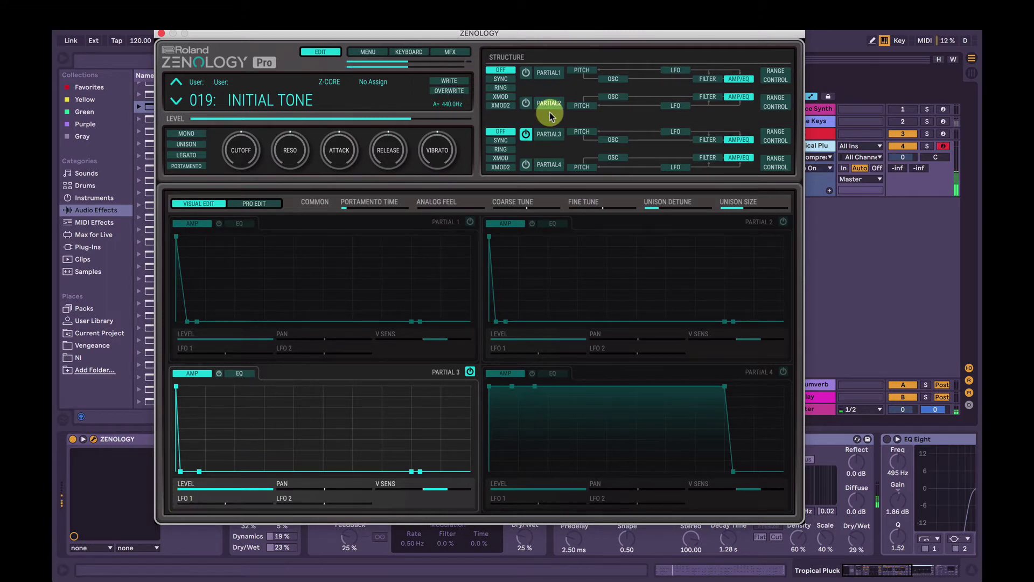
# Step: Switch Partials 1 and 2 back on and lengthen Partial 3's decay slightly
pyautogui.click(526, 73)
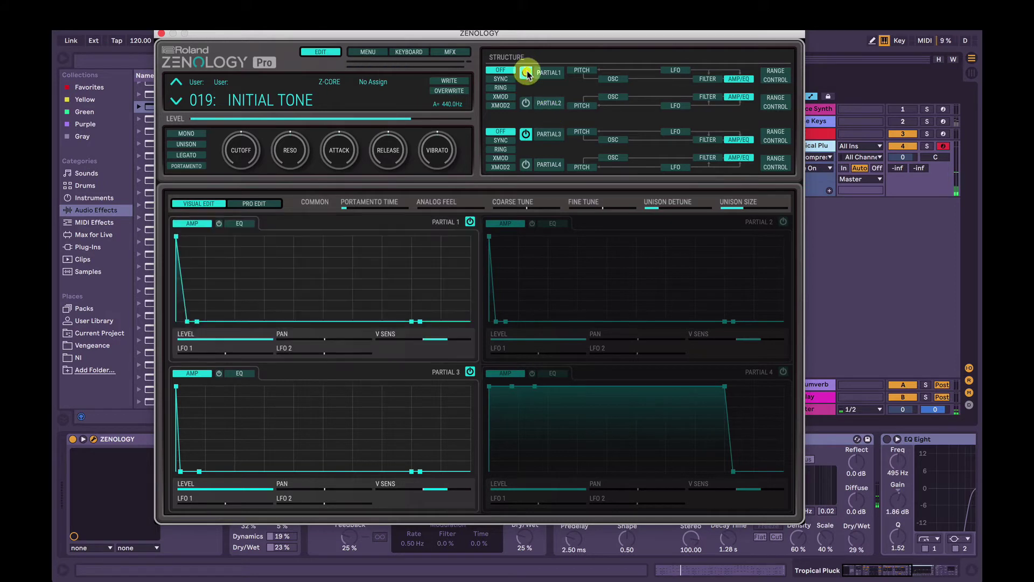
pyautogui.click(526, 102)
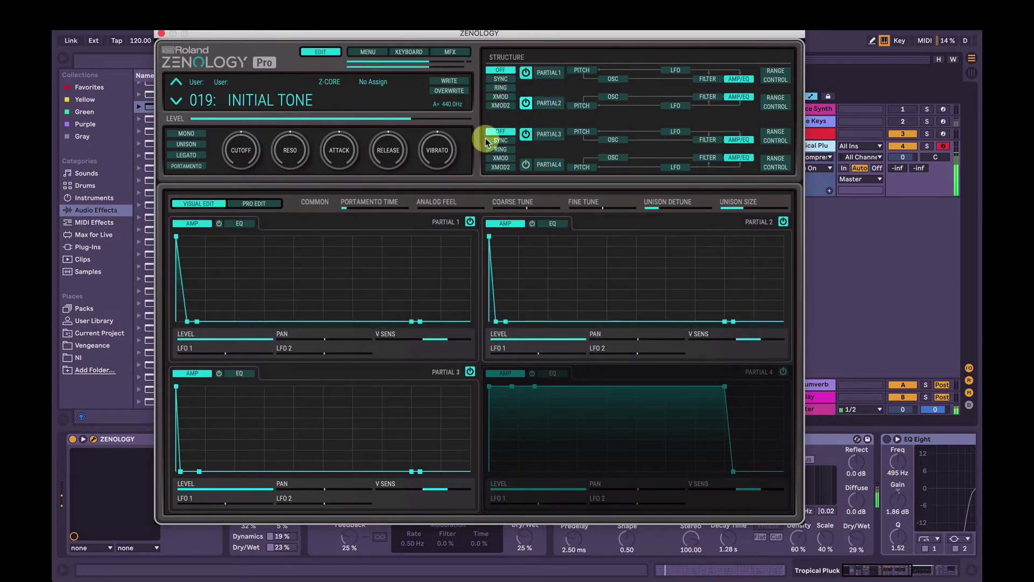
pyautogui.click(182, 471)
pyautogui.moveTo(184, 474); pyautogui.dragTo(186, 474)
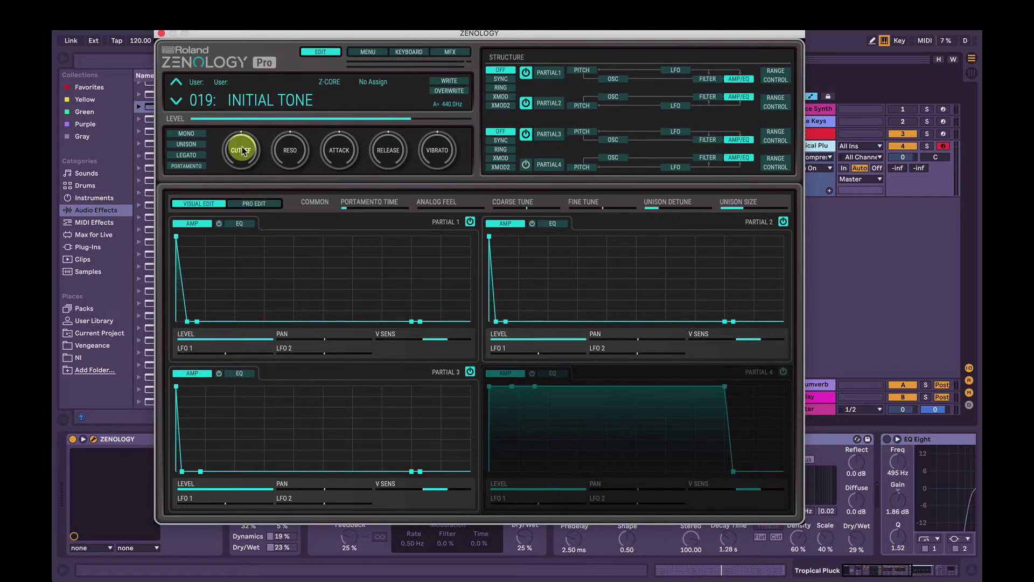
# Step: Trim the overall cutoff, then give Partials 1–3 the MG filter with a -24 slope
pyautogui.moveTo(243, 153); pyautogui.dragTo(238, 188)
pyautogui.moveTo(241, 145)
pyautogui.mouseDown()
pyautogui.moveTo(245, 107)
pyautogui.moveTo(245, 151)
pyautogui.mouseUp()
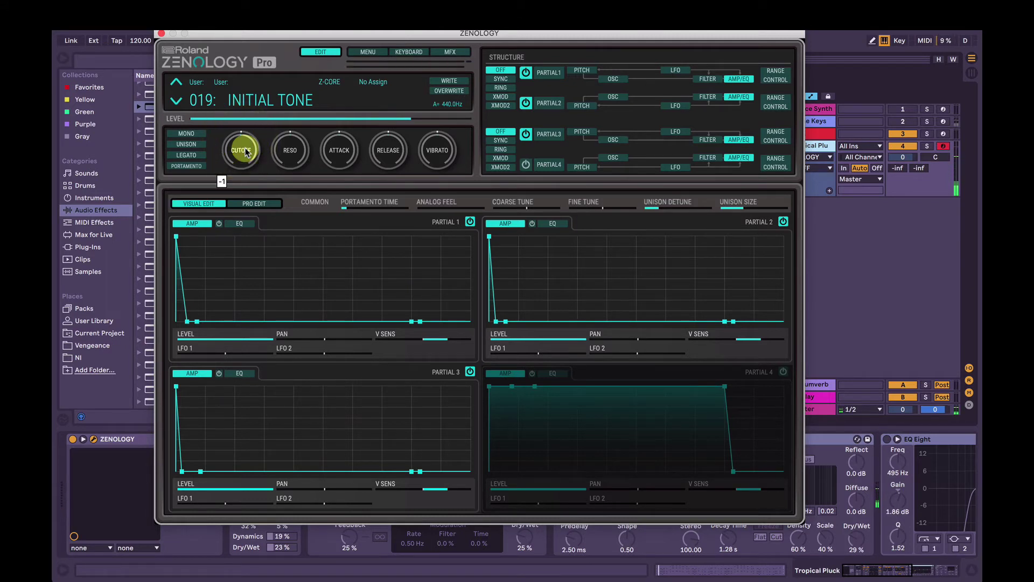
pyautogui.moveTo(245, 152)
pyautogui.mouseDown()
pyautogui.moveTo(257, 99)
pyautogui.moveTo(244, 151)
pyautogui.mouseUp()
pyautogui.click(708, 79)
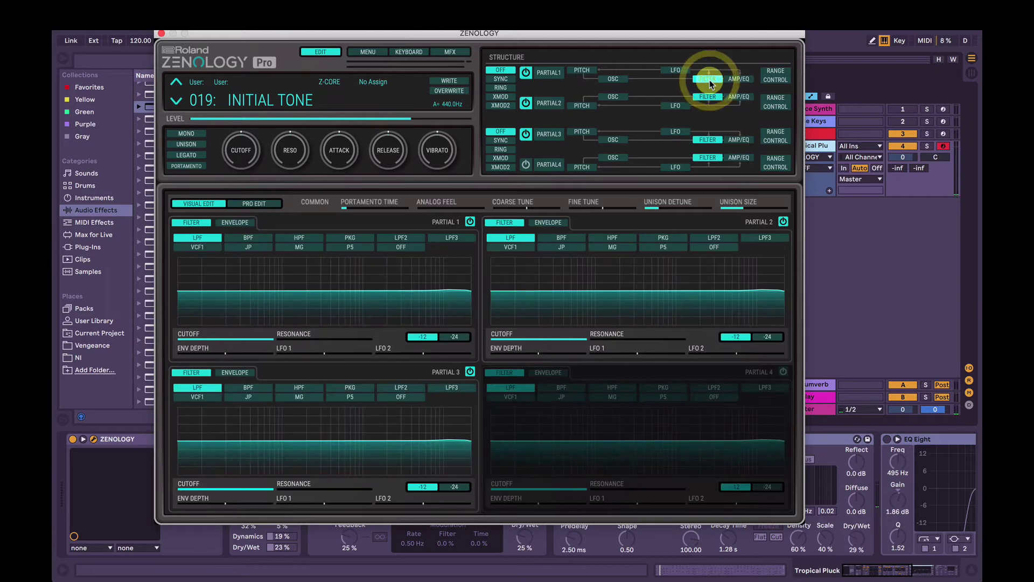
pyautogui.click(298, 247)
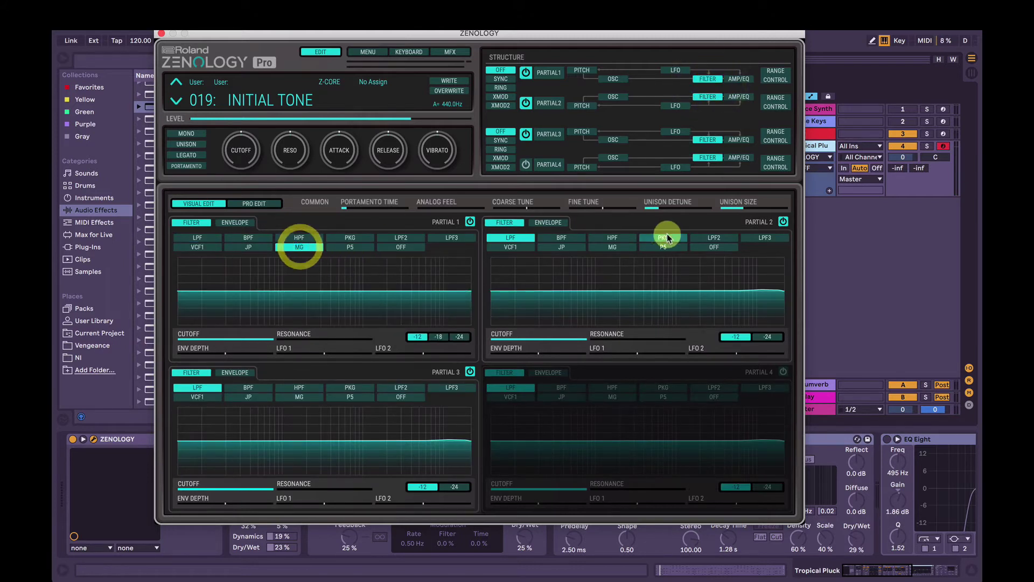
pyautogui.click(635, 247)
pyautogui.click(459, 336)
pyautogui.click(773, 337)
pyautogui.click(299, 397)
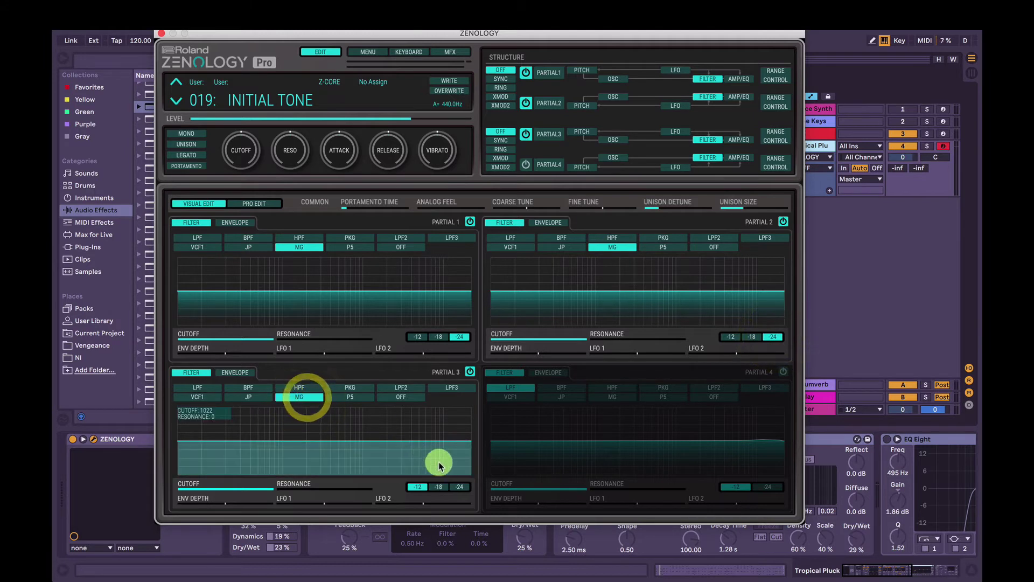
pyautogui.click(458, 486)
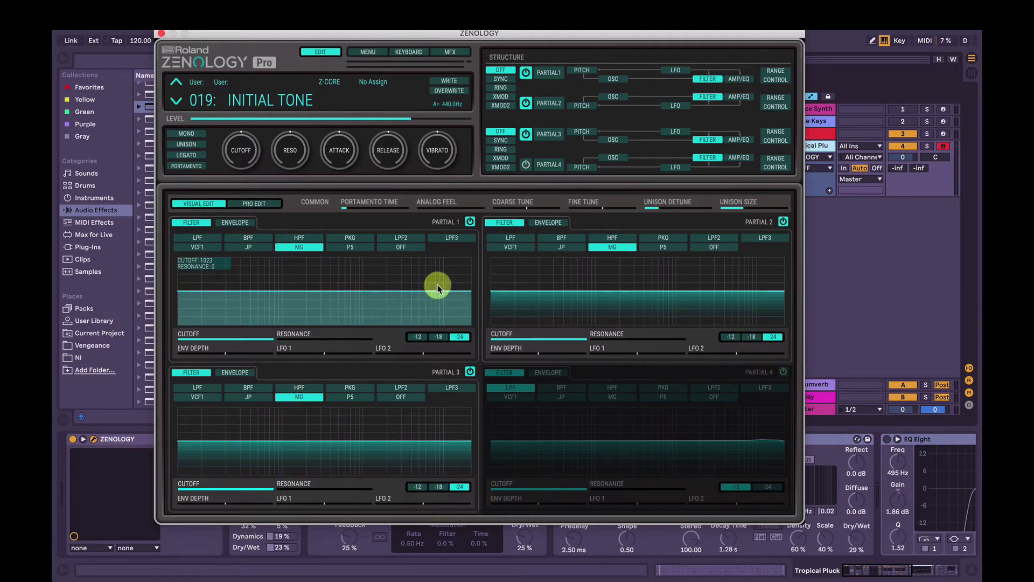
# Step: Switch off Partials 2 and 3 and lower Partial 1's filter cutoff to about 666
pyautogui.click(526, 133)
pyautogui.click(526, 102)
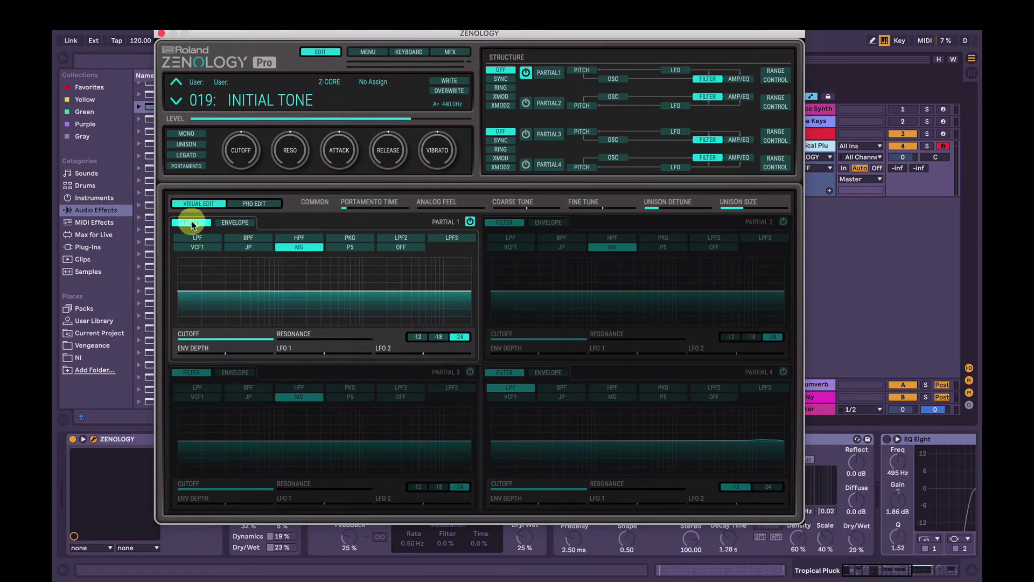
pyautogui.moveTo(418, 279); pyautogui.dragTo(325, 298)
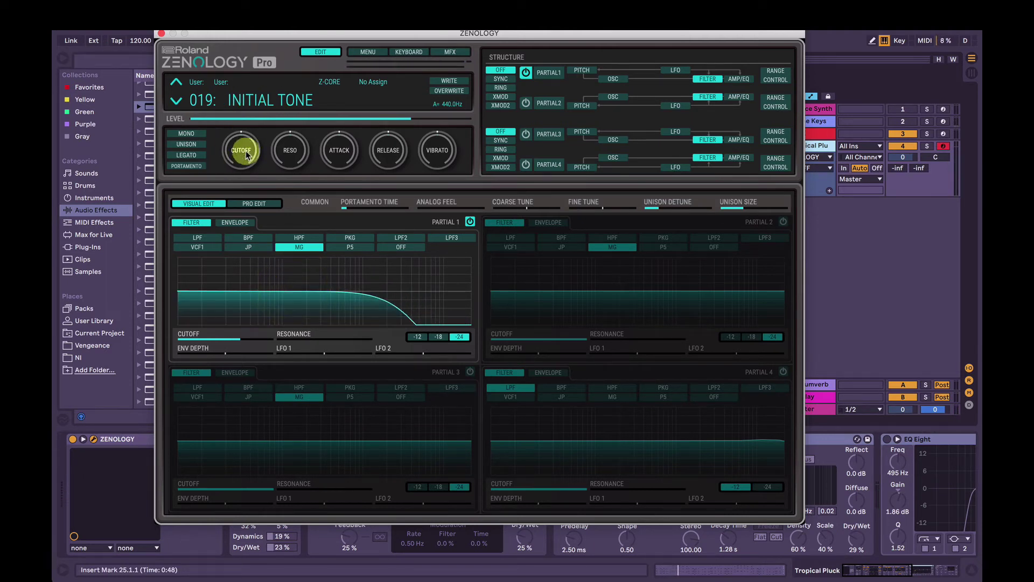
pyautogui.moveTo(241, 158)
pyautogui.mouseDown()
pyautogui.moveTo(243, 143)
pyautogui.moveTo(242, 157)
pyautogui.mouseUp()
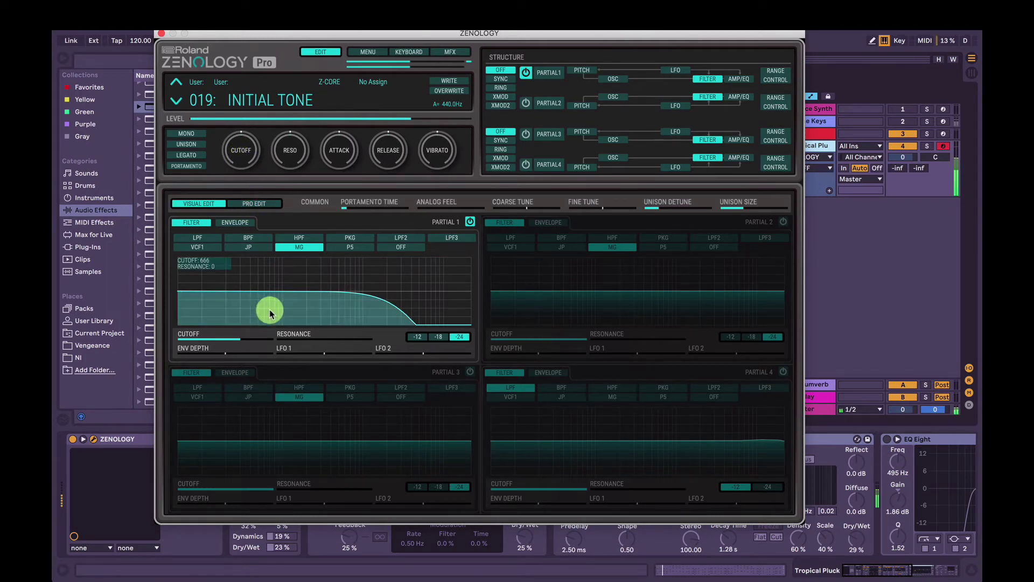
# Step: Raise Partial 1's filter-envelope attack point to full level and shorten its decay
pyautogui.click(241, 225)
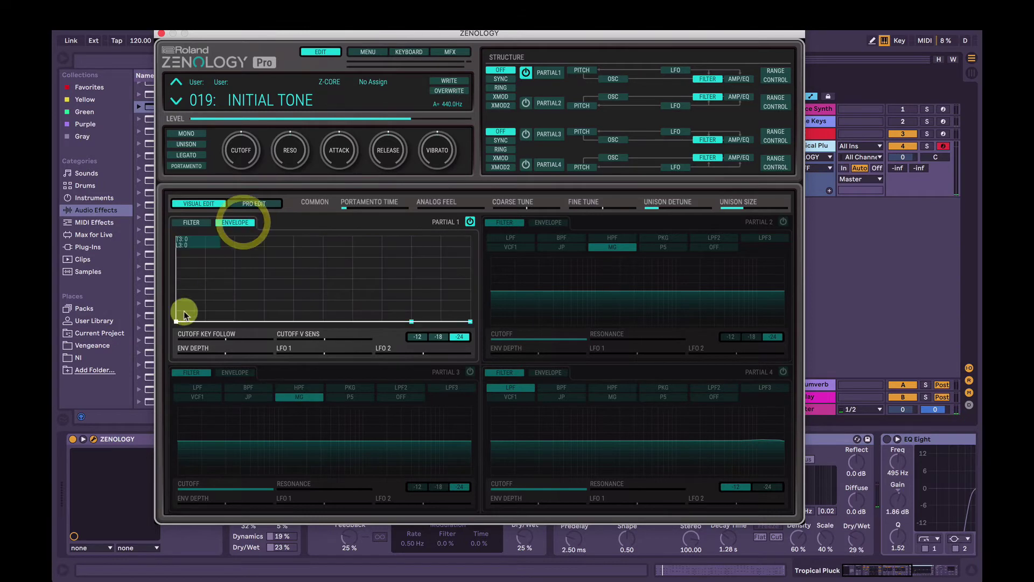
pyautogui.click(194, 320)
pyautogui.click(738, 79)
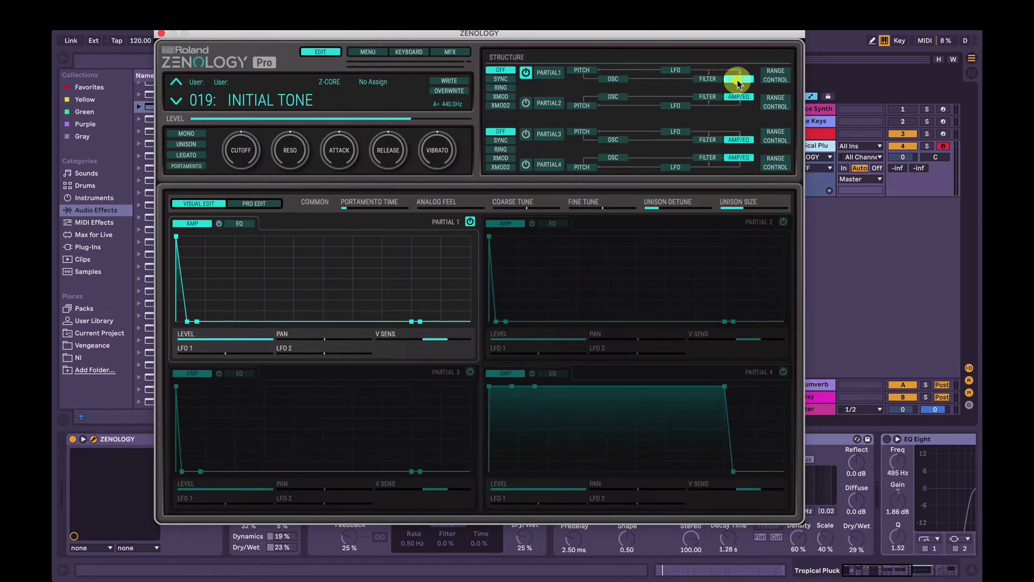
pyautogui.click(708, 79)
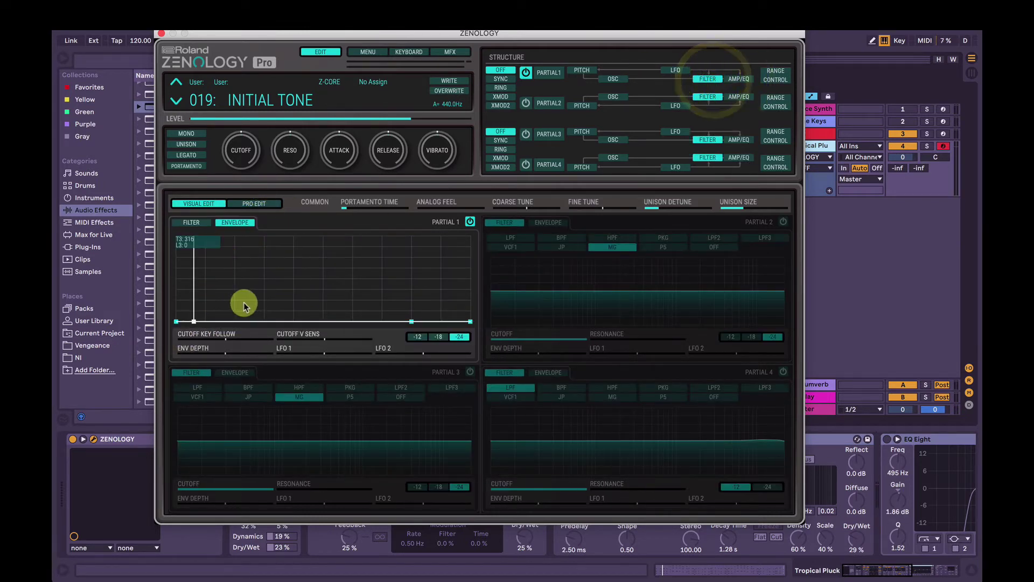
pyautogui.moveTo(177, 322); pyautogui.dragTo(180, 238)
pyautogui.click(194, 322)
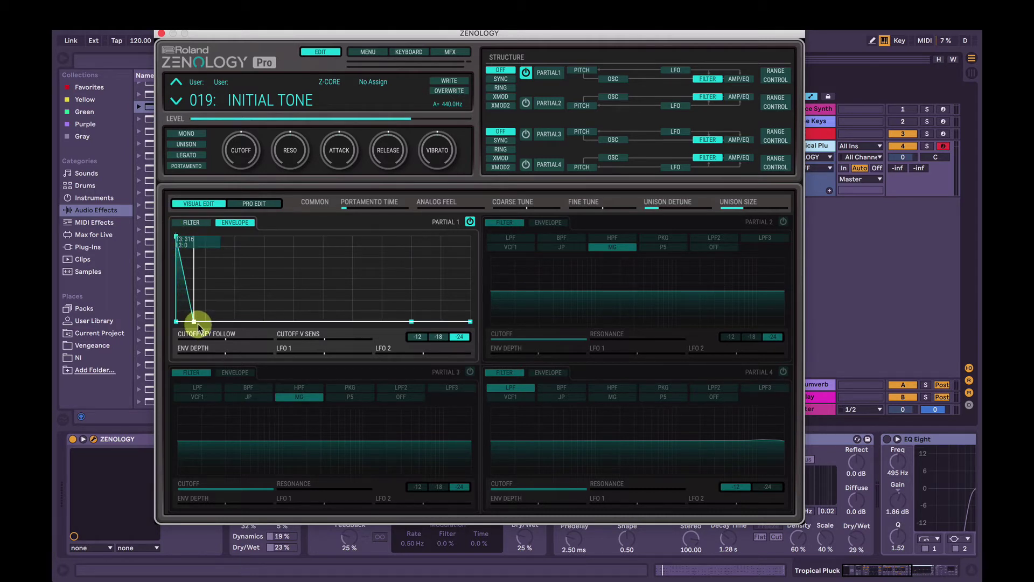
pyautogui.moveTo(197, 325); pyautogui.dragTo(189, 323)
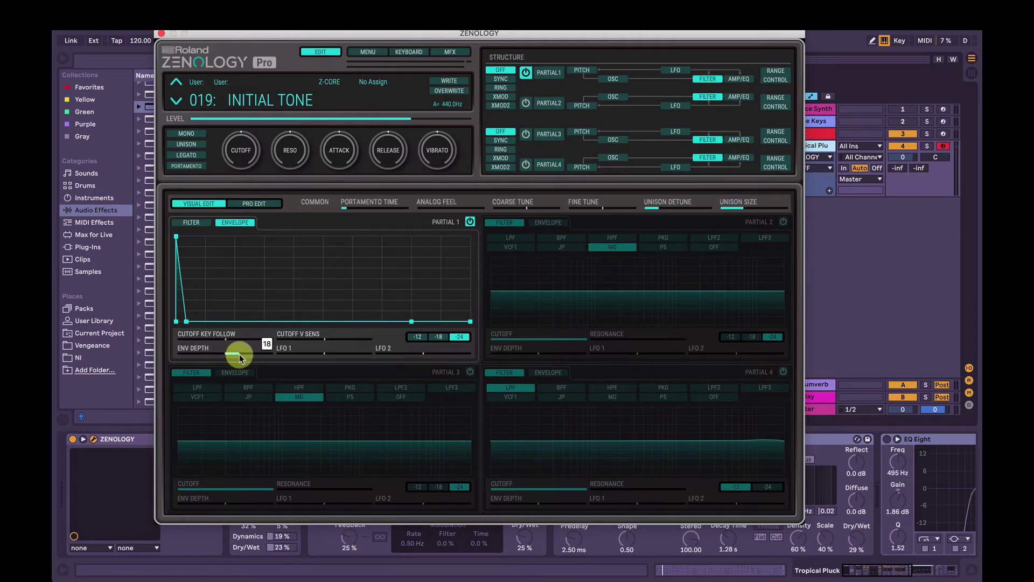
# Step: Set the filter envelope depth to 24, snap the decay shorter, and retouch the overall cutoff
pyautogui.moveTo(240, 354); pyautogui.dragTo(229, 342)
pyautogui.click(195, 312)
pyautogui.moveTo(195, 312)
pyautogui.mouseDown()
pyautogui.moveTo(196, 323)
pyautogui.moveTo(180, 325)
pyautogui.mouseUp()
pyautogui.moveTo(245, 353); pyautogui.dragTo(244, 360)
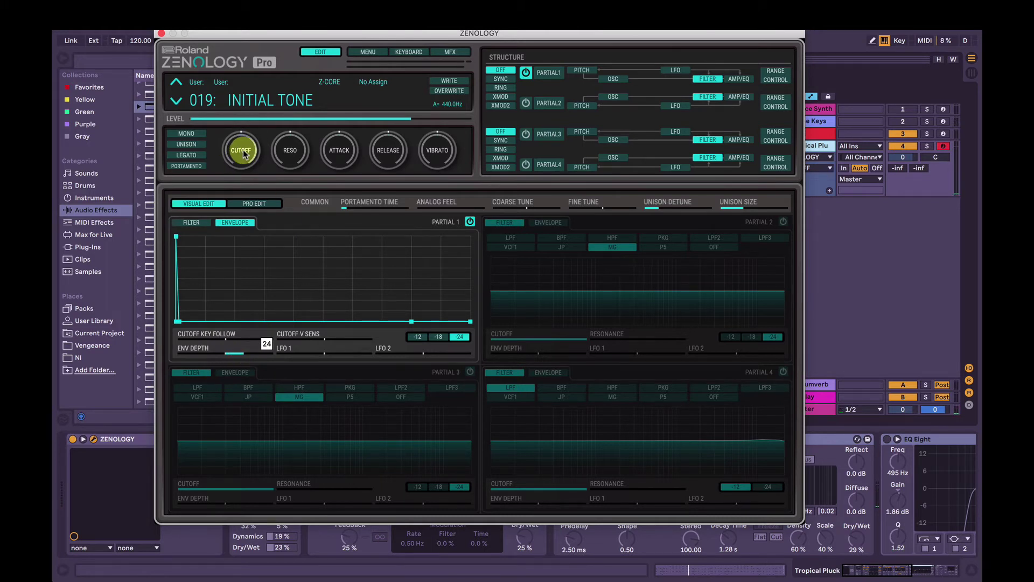
pyautogui.moveTo(244, 155); pyautogui.dragTo(245, 160)
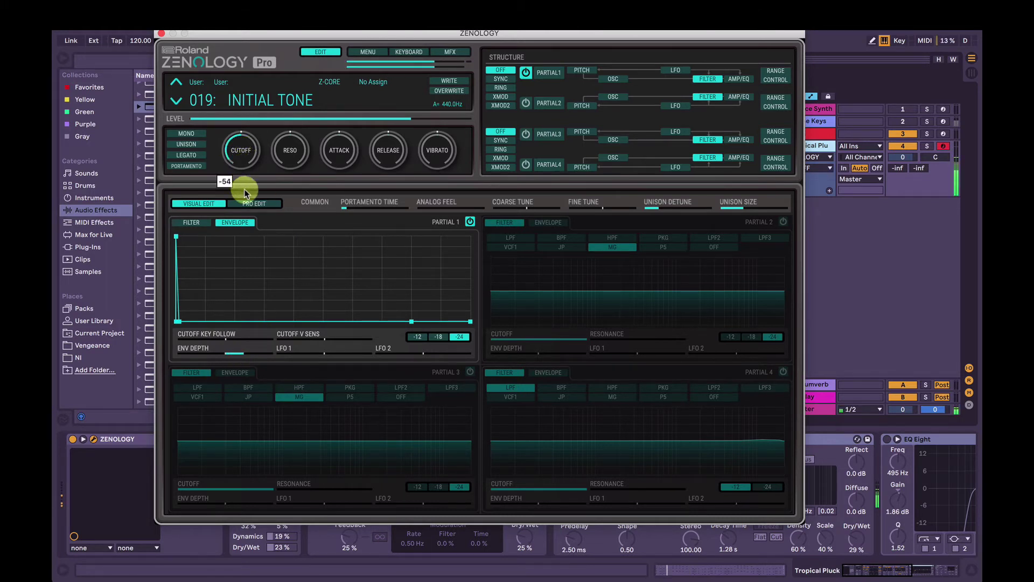
pyautogui.moveTo(245, 197); pyautogui.dragTo(259, 109)
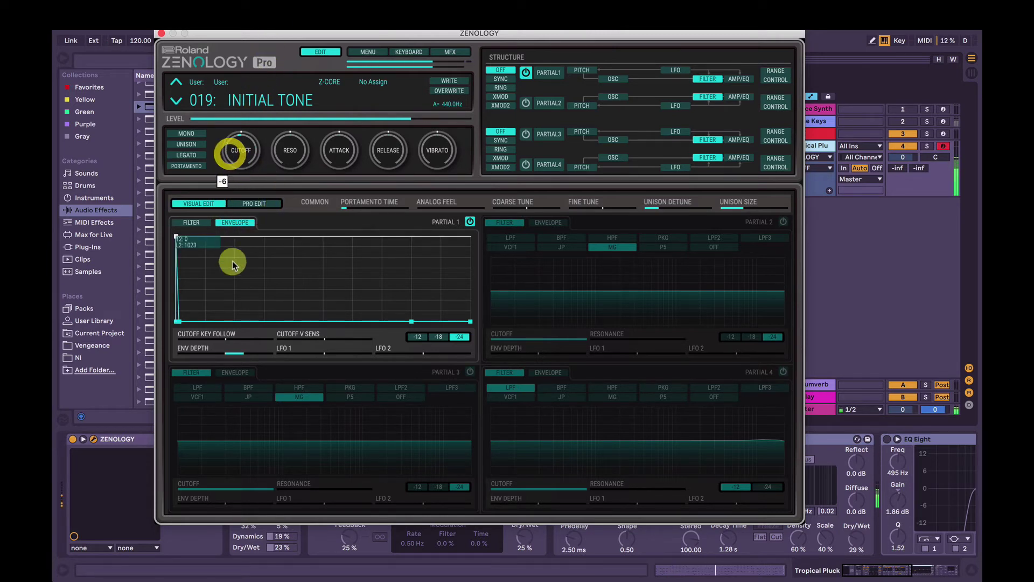
# Step: Select bars 25–29 of the ZENOLOGY clip in Ableton and bring the synth window back
pyautogui.click(205, 223)
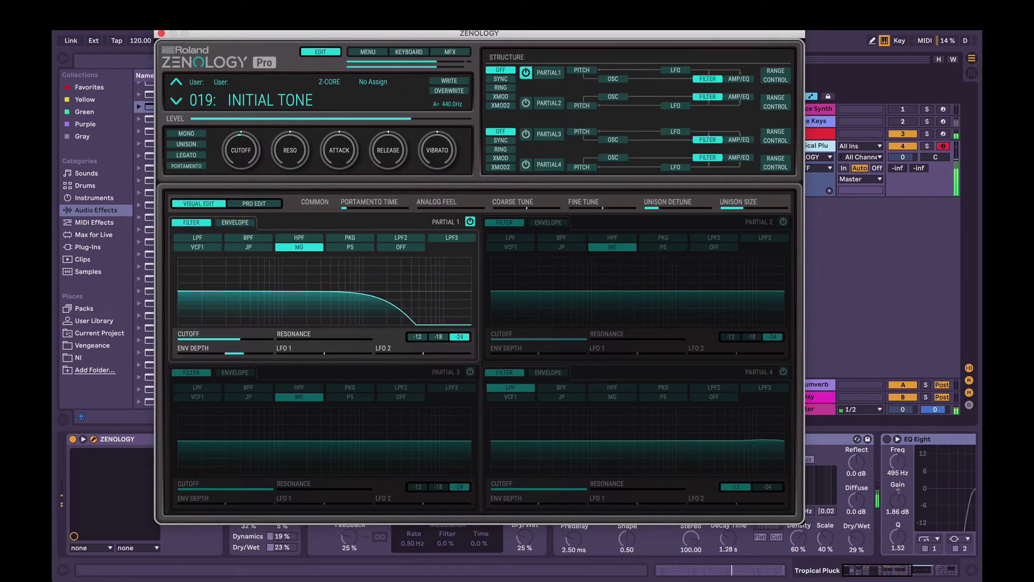
pyautogui.click(161, 34)
pyautogui.moveTo(526, 156); pyautogui.dragTo(401, 159)
pyautogui.hotkey('ctrl', 'k')
pyautogui.hotkey('ctrl', 'k')
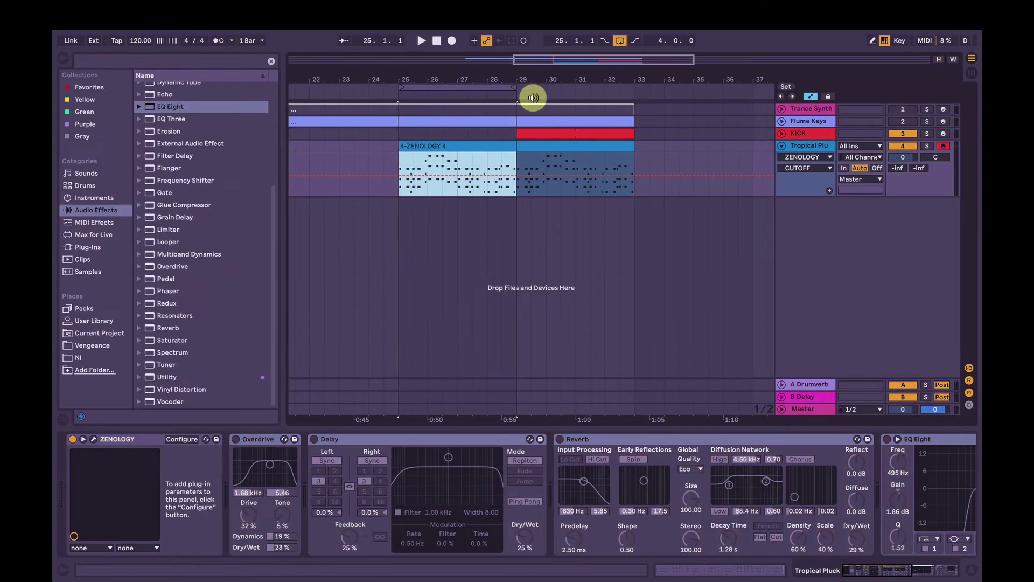
pyautogui.click(93, 439)
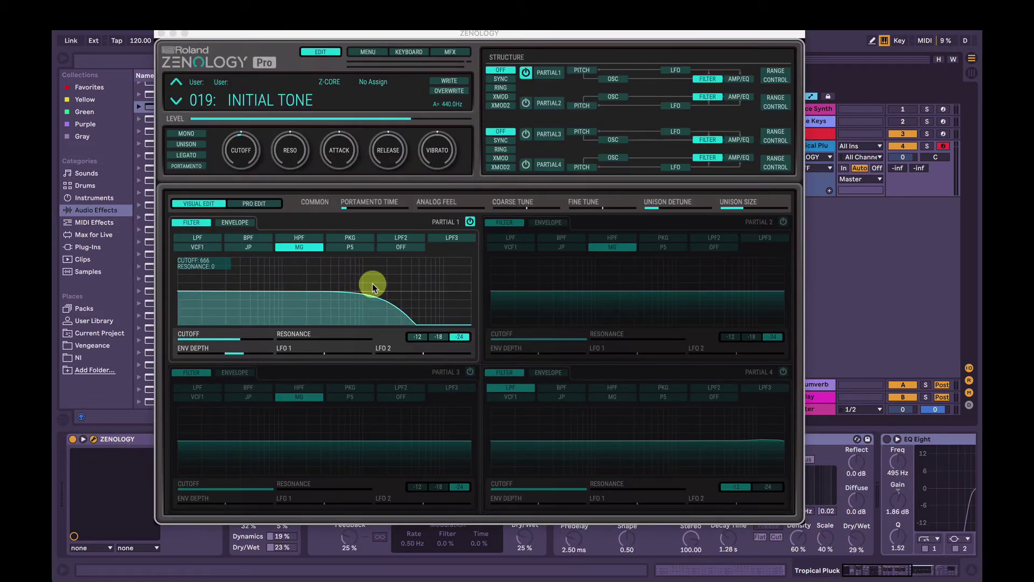
# Step: Lower Partial 1's cutoff further, rebalance the overall cutoff, and re-enable Partials 2 and 3
pyautogui.moveTo(379, 283); pyautogui.dragTo(330, 292)
pyautogui.moveTo(242, 148); pyautogui.dragTo(243, 224)
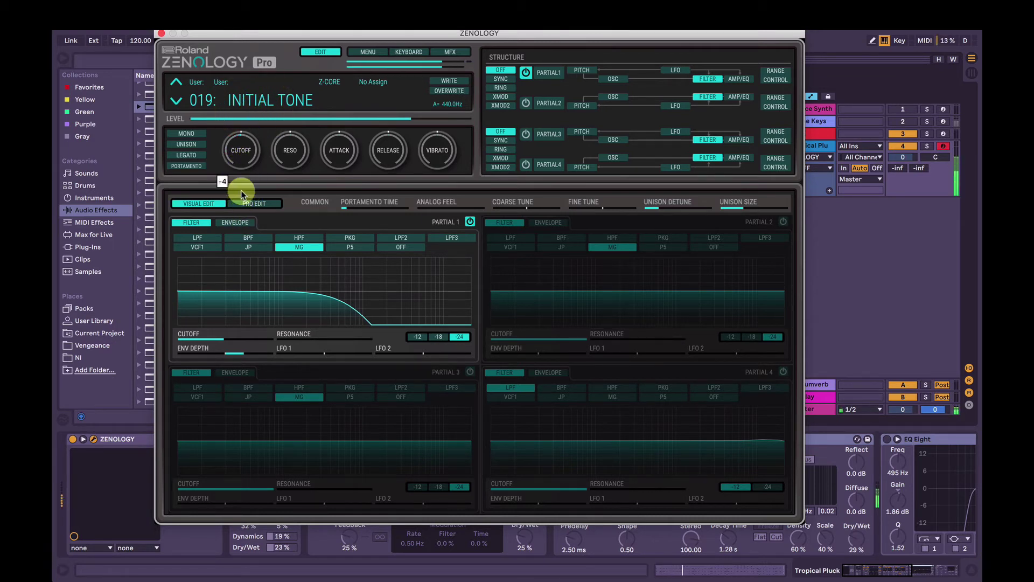
pyautogui.moveTo(241, 189)
pyautogui.mouseDown()
pyautogui.moveTo(251, 121)
pyautogui.moveTo(247, 189)
pyautogui.mouseUp()
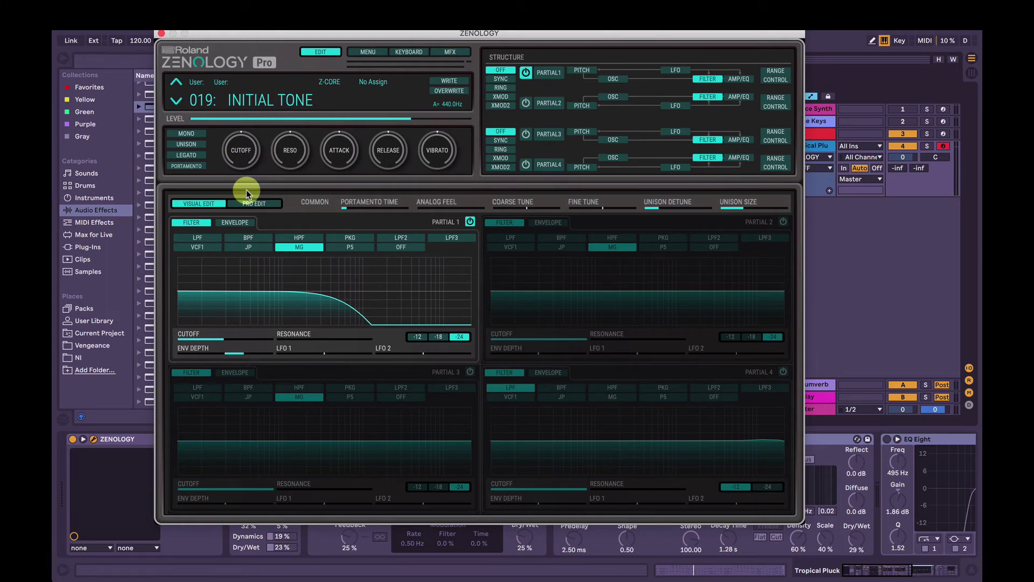
pyautogui.click(525, 134)
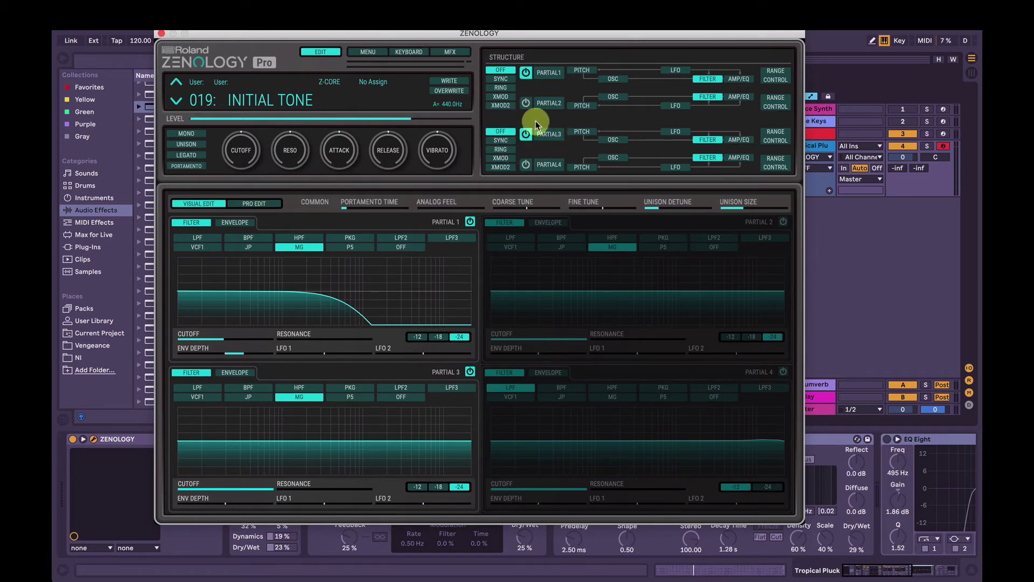
pyautogui.click(526, 104)
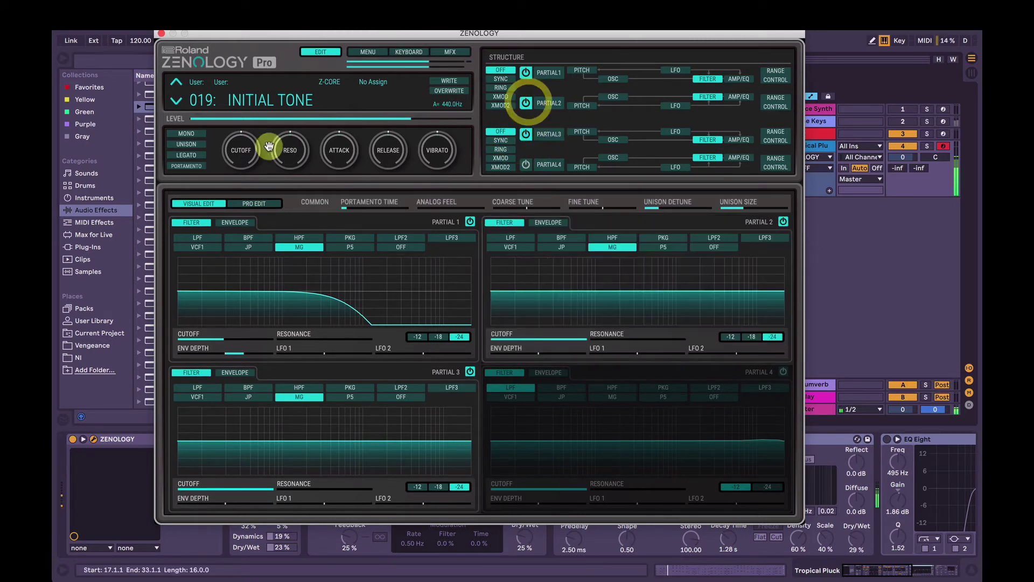
pyautogui.moveTo(243, 154)
pyautogui.moveTo(244, 154)
pyautogui.mouseDown()
pyautogui.moveTo(244, 184)
pyautogui.moveTo(240, 153)
pyautogui.mouseUp()
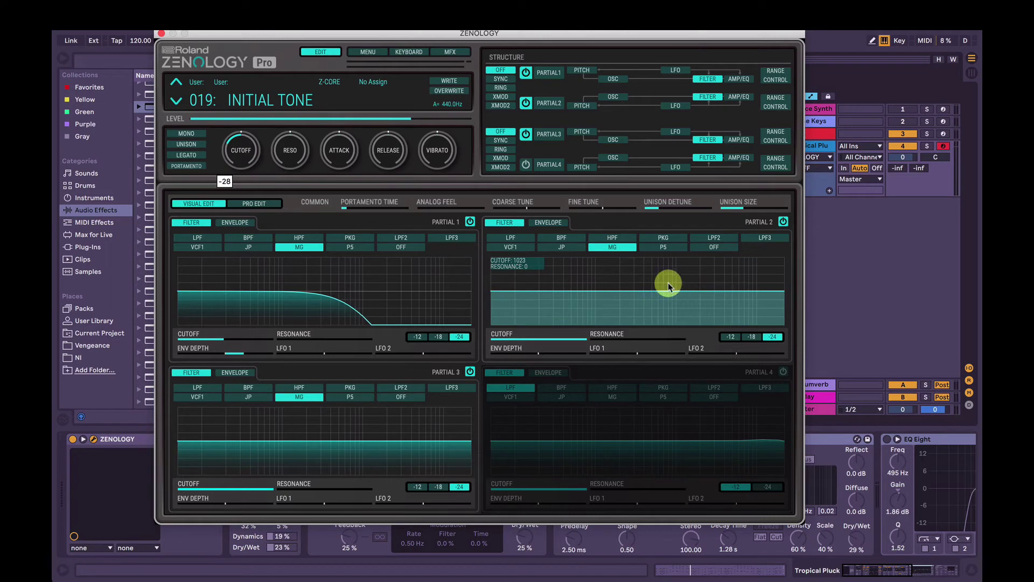
# Step: Lower Partial 2's cutoff to about 533, set envelope depth, and shape a sharp, short filter envelope
pyautogui.moveTo(680, 274); pyautogui.dragTo(583, 297)
pyautogui.moveTo(539, 354); pyautogui.dragTo(555, 351)
pyautogui.click(555, 351)
pyautogui.click(548, 221)
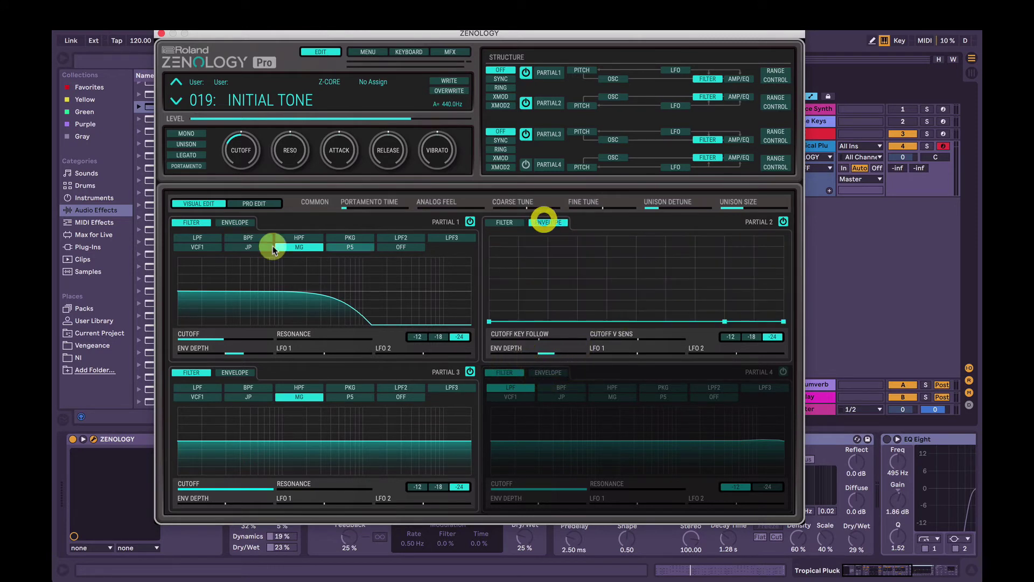
pyautogui.click(234, 221)
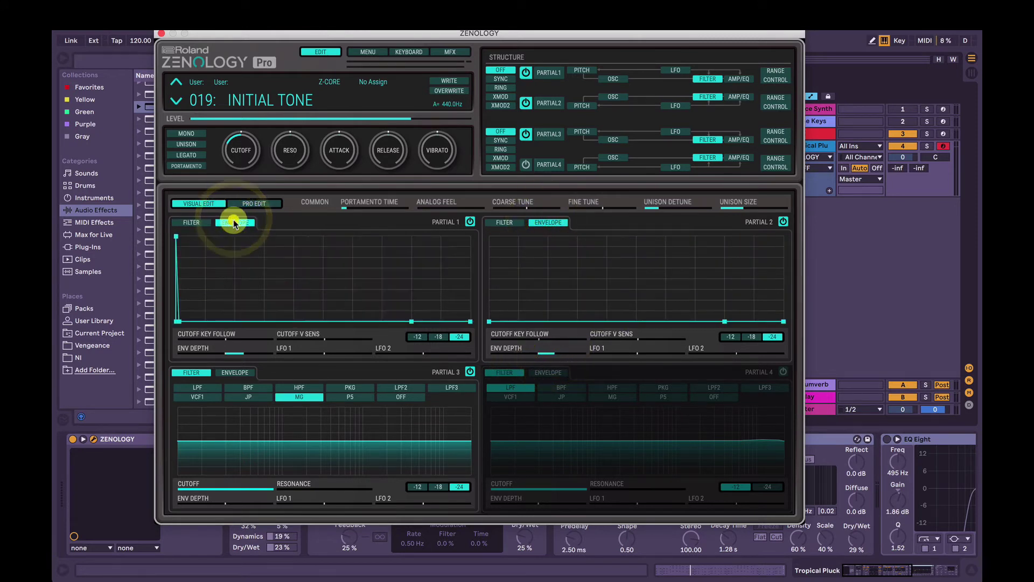
pyautogui.moveTo(504, 323); pyautogui.dragTo(490, 221)
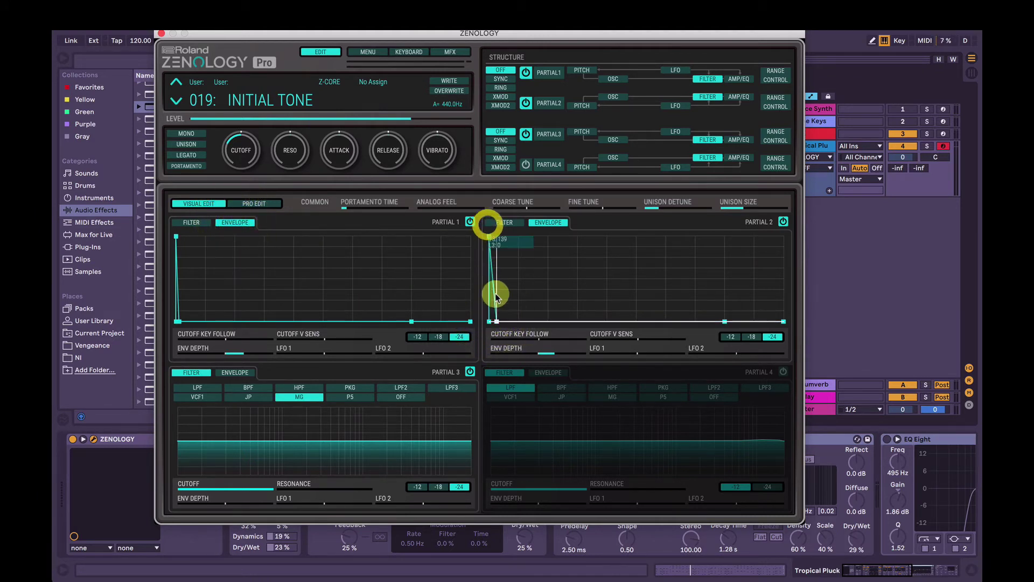
pyautogui.moveTo(491, 323); pyautogui.dragTo(495, 321)
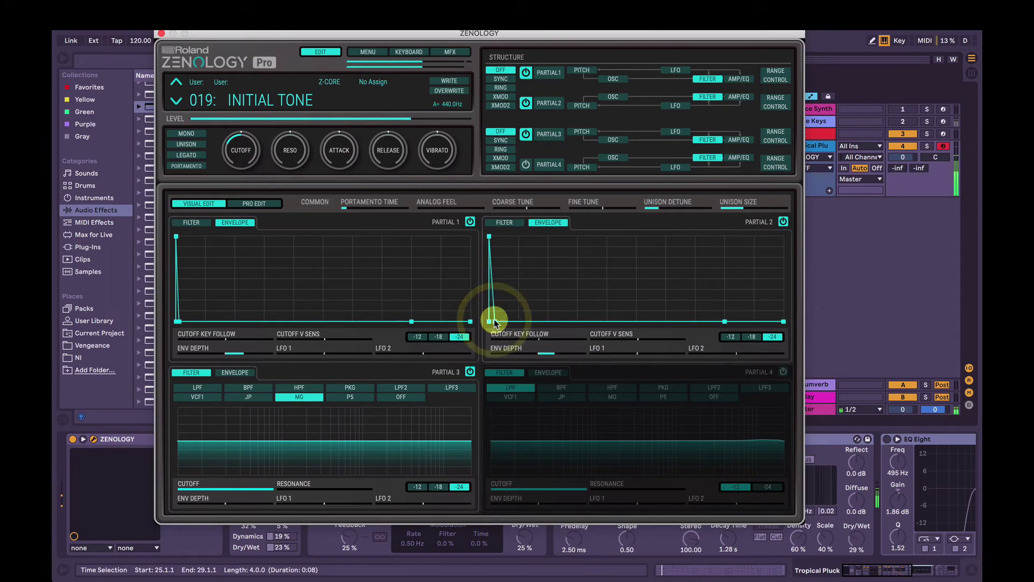
# Step: In the Pro Edit filter list, set Partial 2's cutoff to 488
pyautogui.click(261, 205)
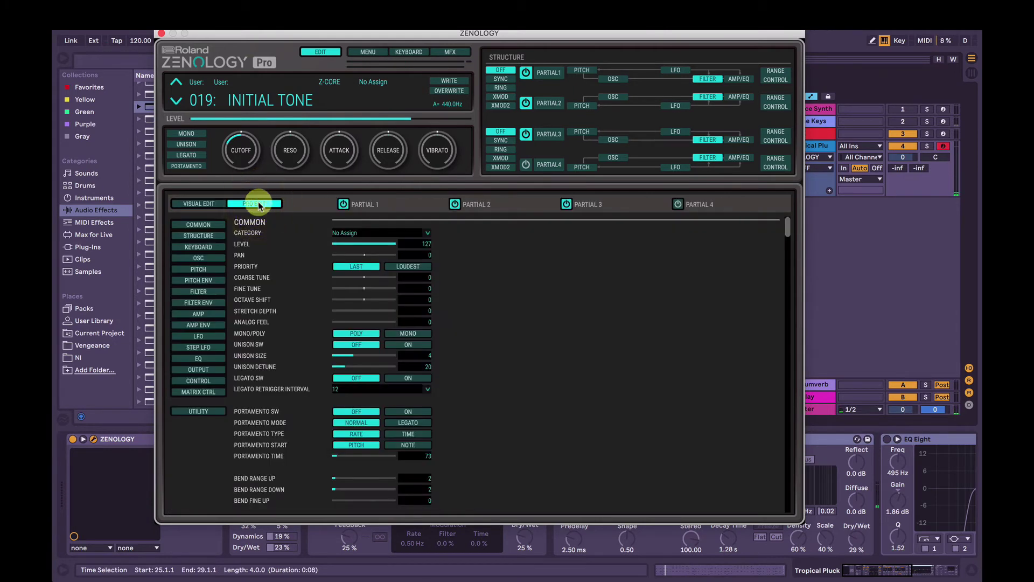
pyautogui.click(205, 302)
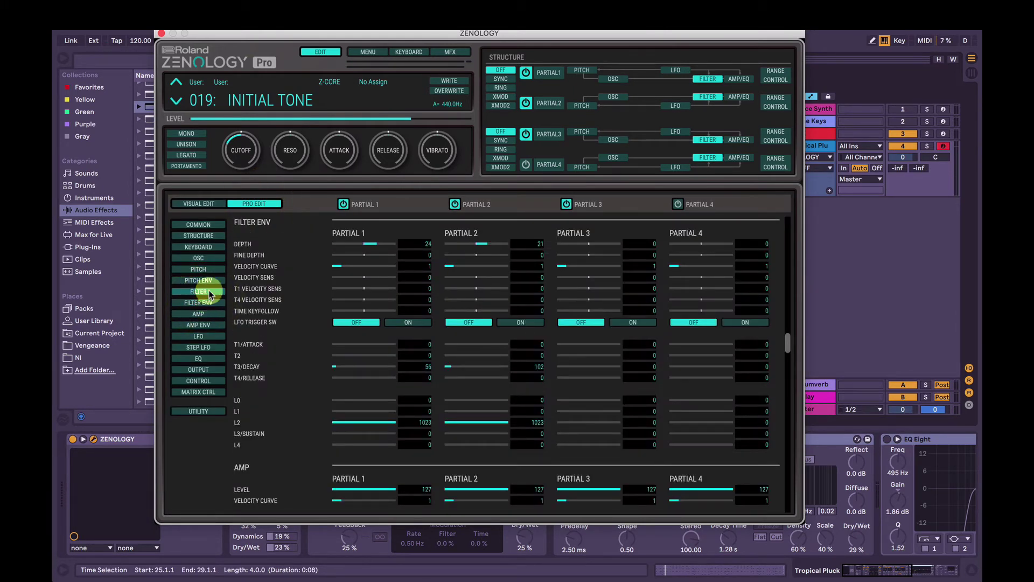
pyautogui.click(209, 291)
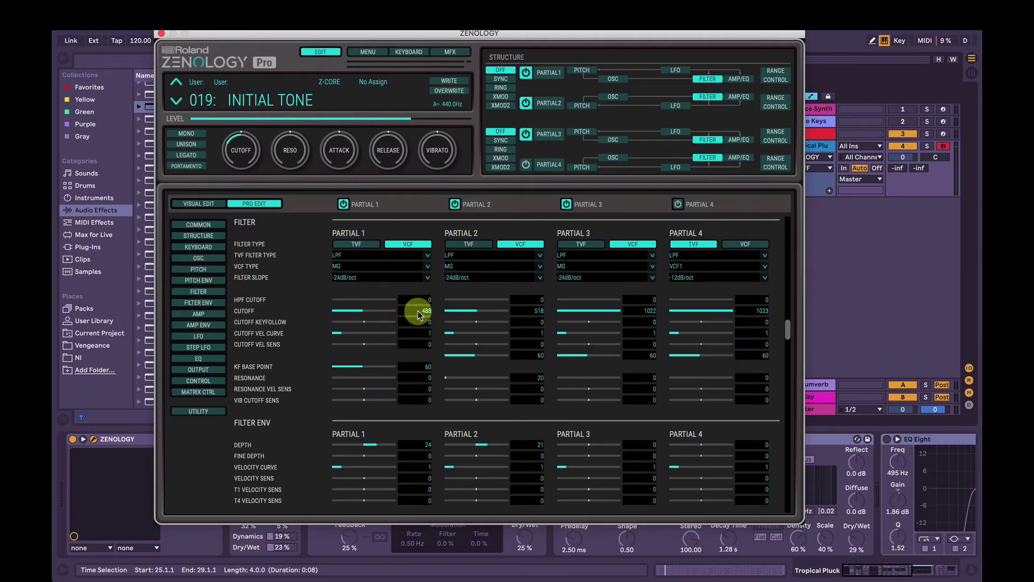
pyautogui.doubleClick(533, 311)
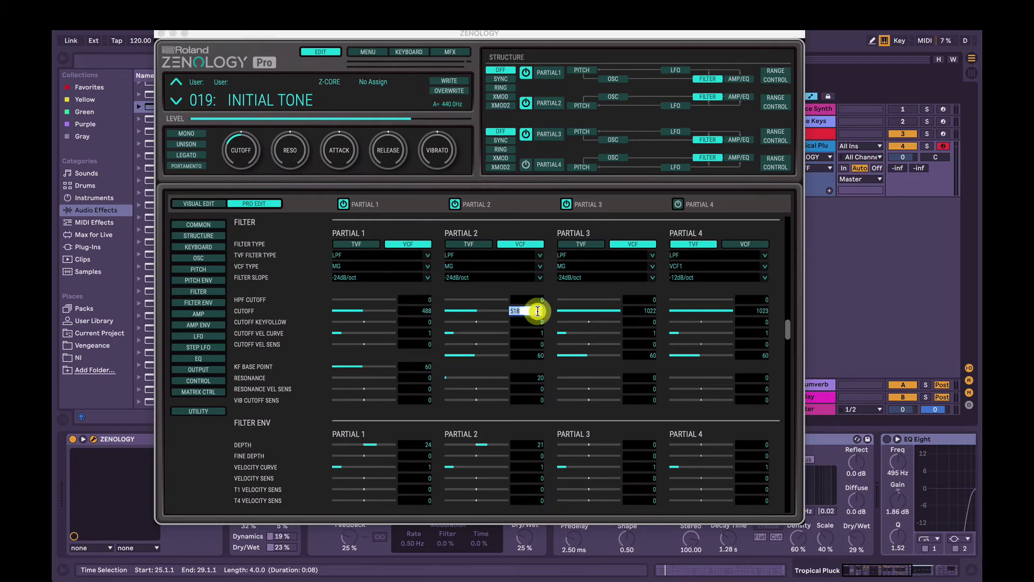
pyautogui.write('488')
pyautogui.press('Return')
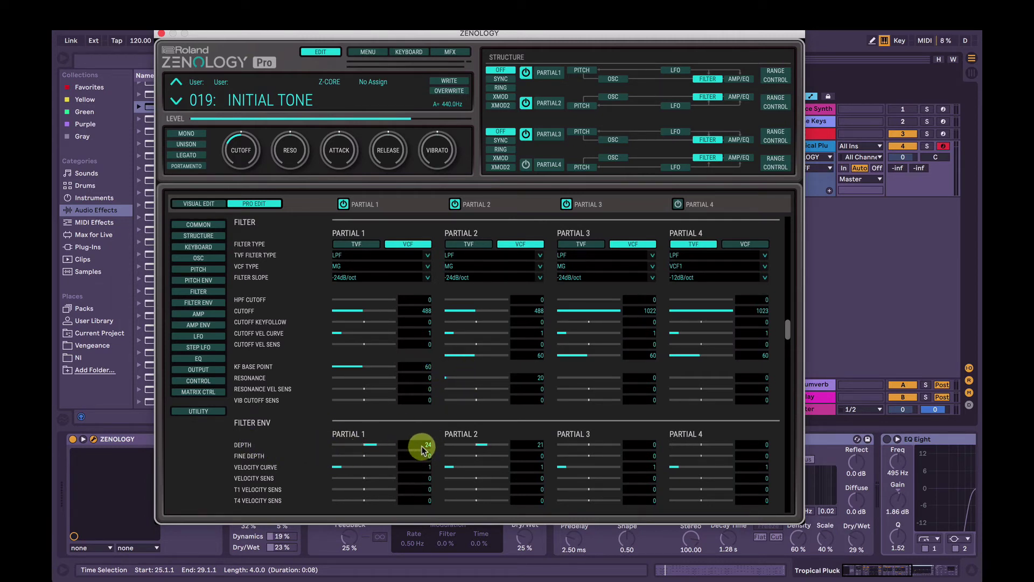
# Step: Set Partial 2's filter-envelope depth to 24 and decay to 56, then nudge the overall cutoff down
pyautogui.doubleClick(528, 444)
pyautogui.write('24')
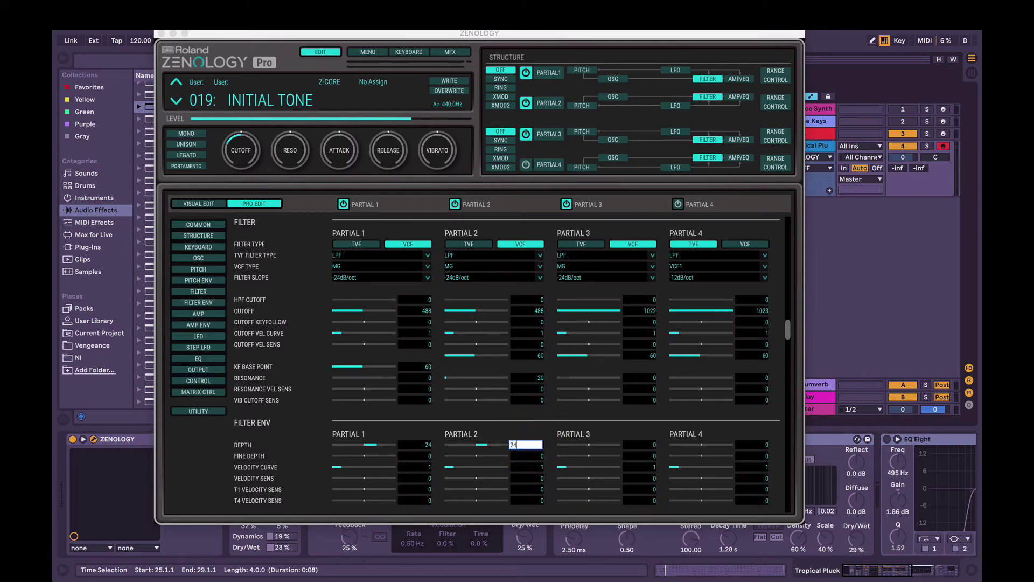
pyautogui.press('Return')
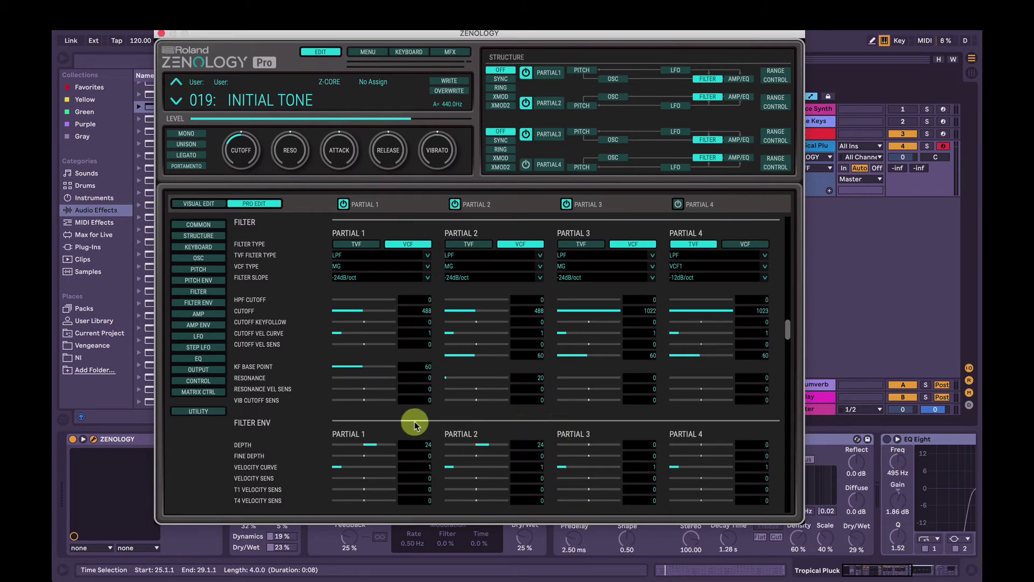
pyautogui.moveTo(785, 325); pyautogui.dragTo(788, 336)
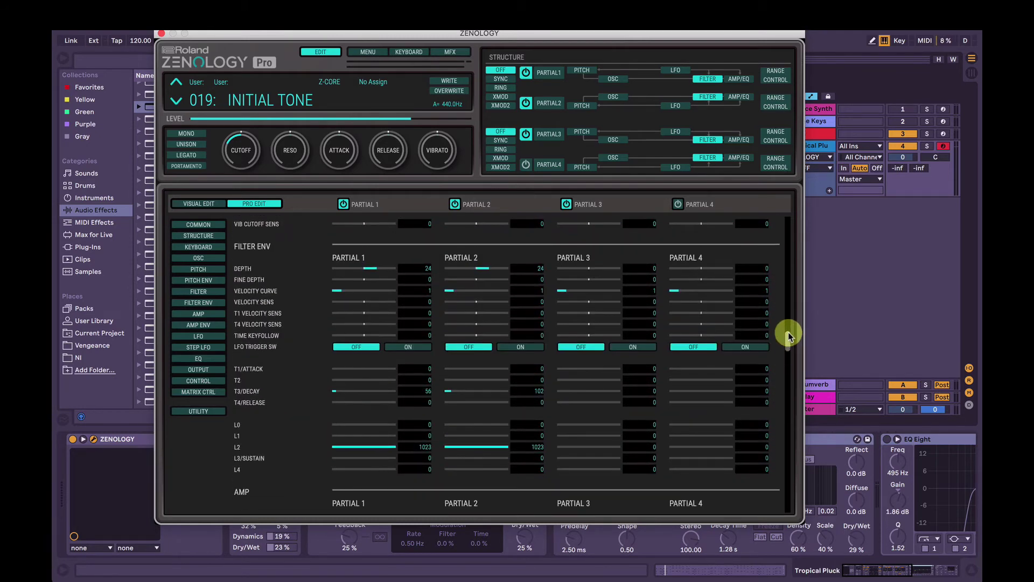
pyautogui.doubleClick(531, 391)
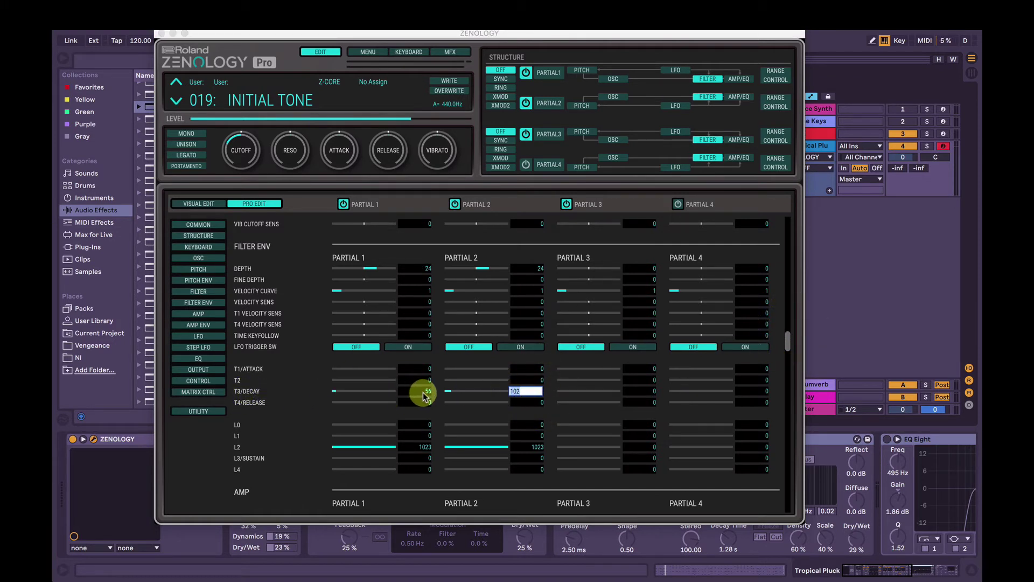
pyautogui.click(532, 405)
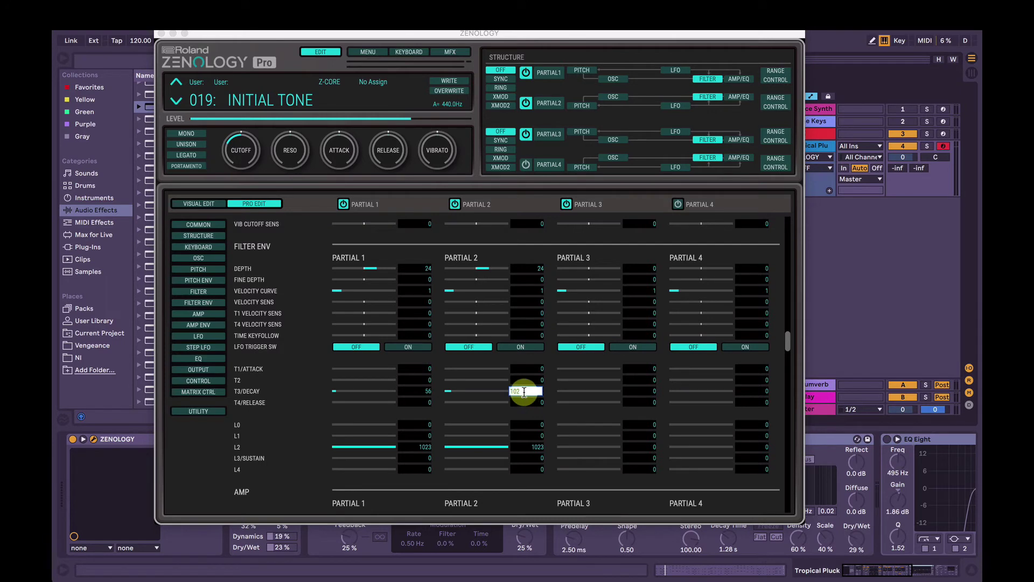
pyautogui.press('Return')
pyautogui.click(656, 134)
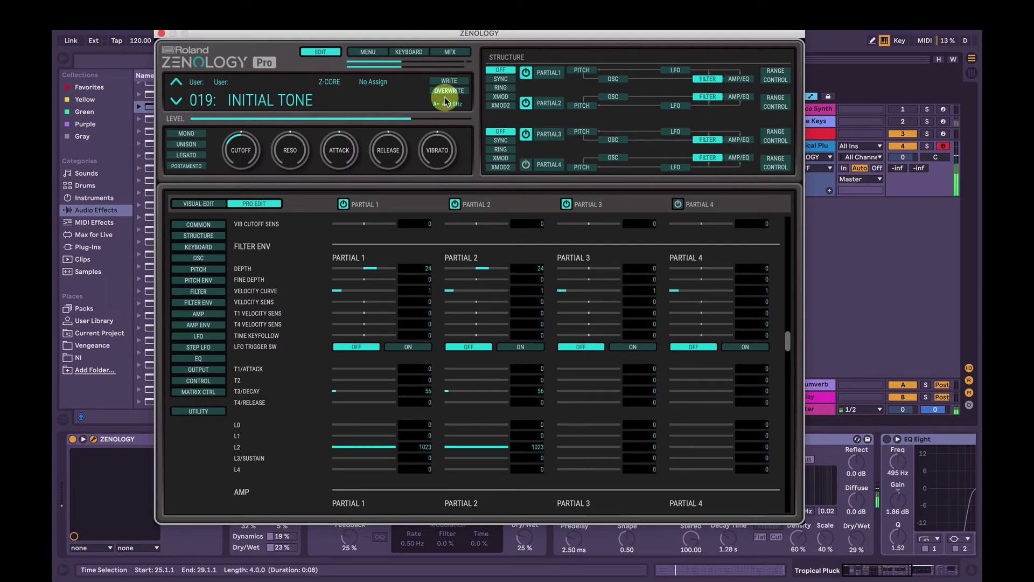
pyautogui.moveTo(232, 167)
pyautogui.moveTo(246, 126)
pyautogui.mouseDown()
pyautogui.moveTo(260, 78)
pyautogui.moveTo(253, 132)
pyautogui.mouseUp()
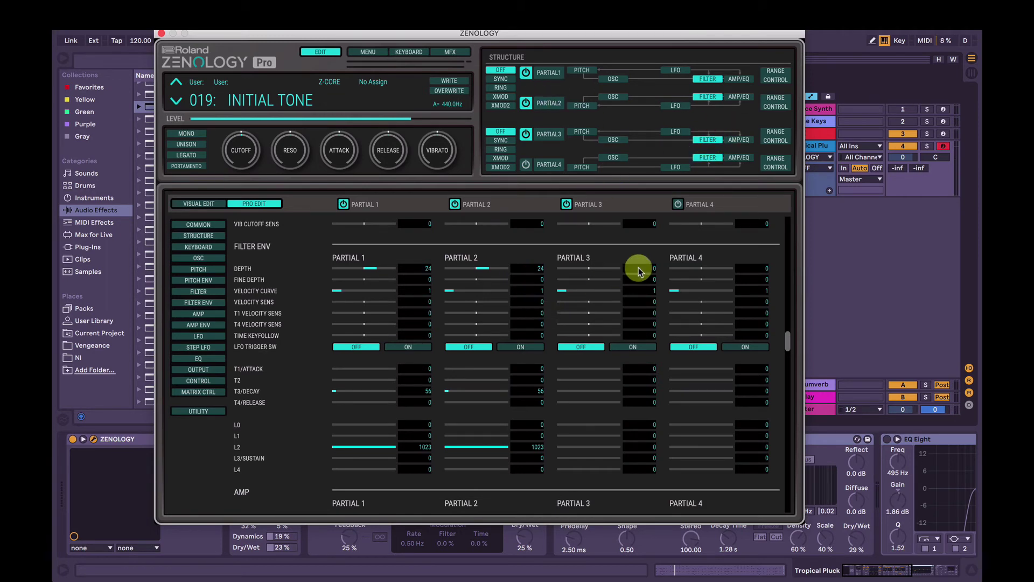
# Step: Raise Partial 3's cutoff to 706, sweeping the overall cutoff to audition the change
pyautogui.scroll(2, 788, 318)
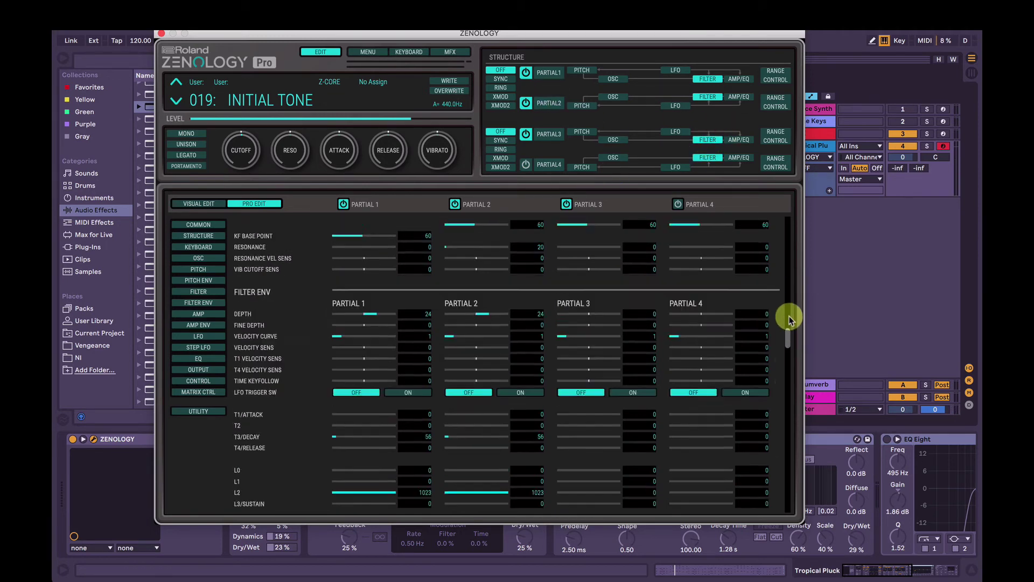
pyautogui.scroll(-4, 787, 318)
pyautogui.click(209, 302)
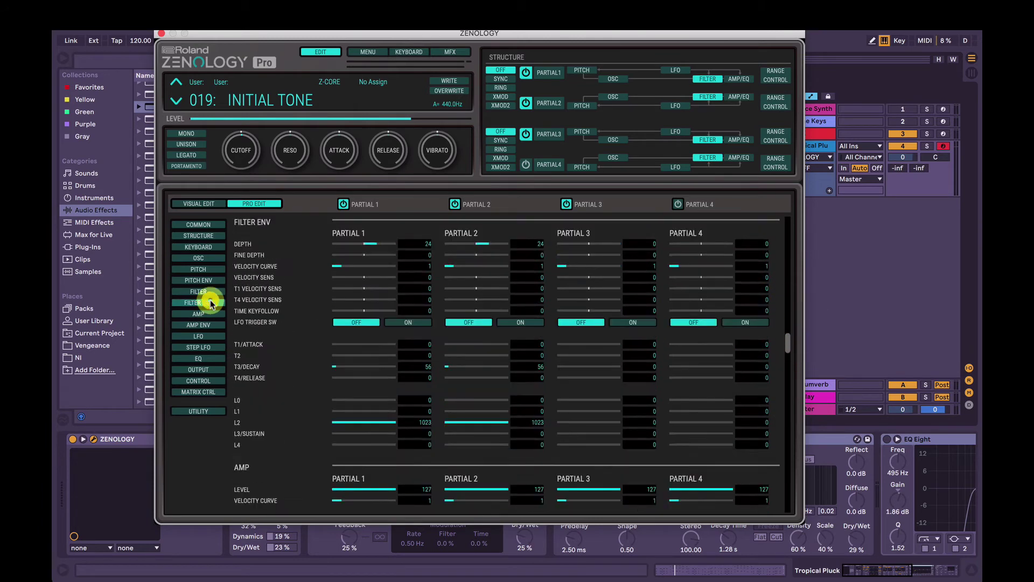
pyautogui.click(207, 291)
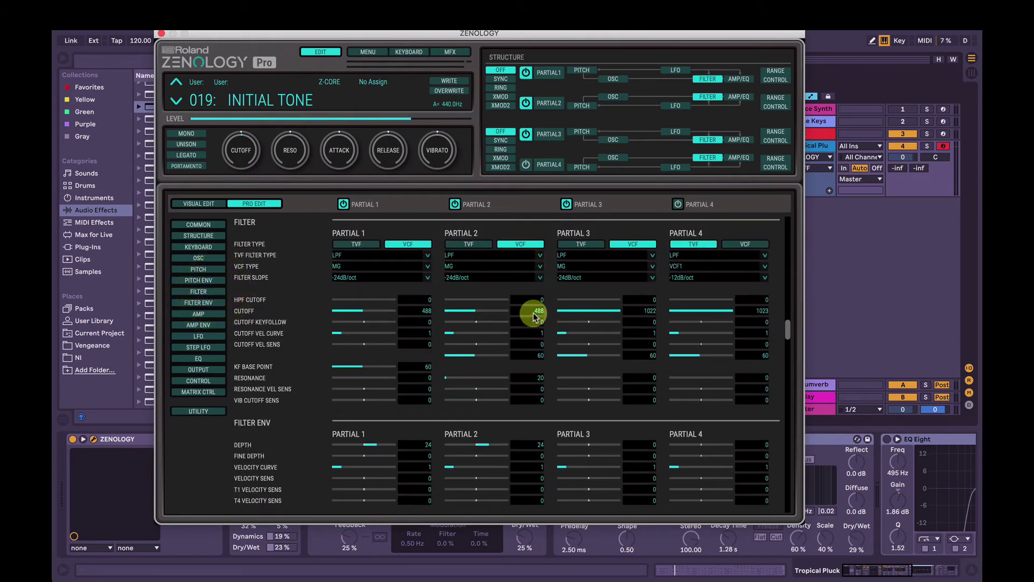
pyautogui.doubleClick(639, 311)
pyautogui.write('488')
pyautogui.press('Return')
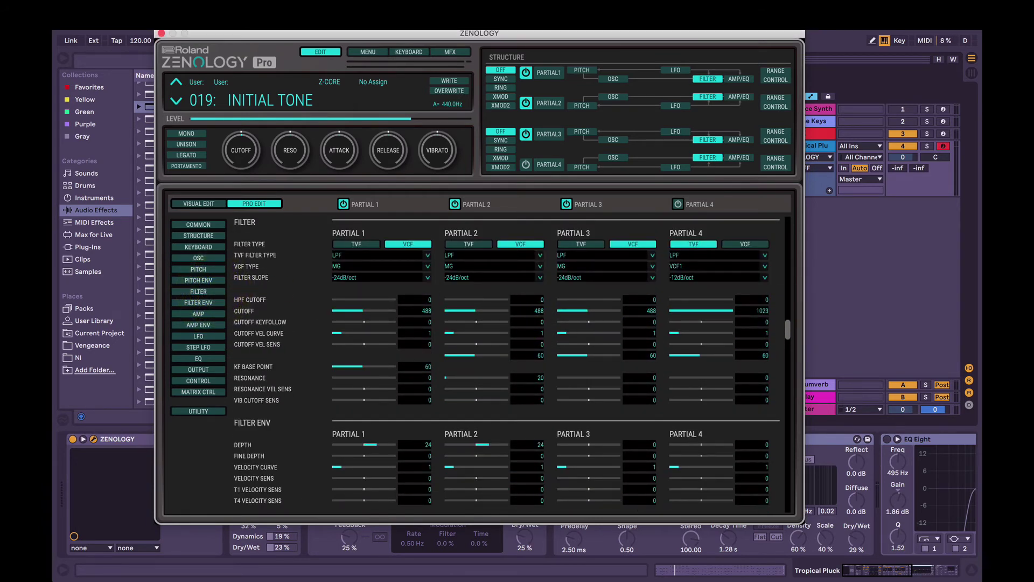
pyautogui.moveTo(254, 150); pyautogui.dragTo(269, 133)
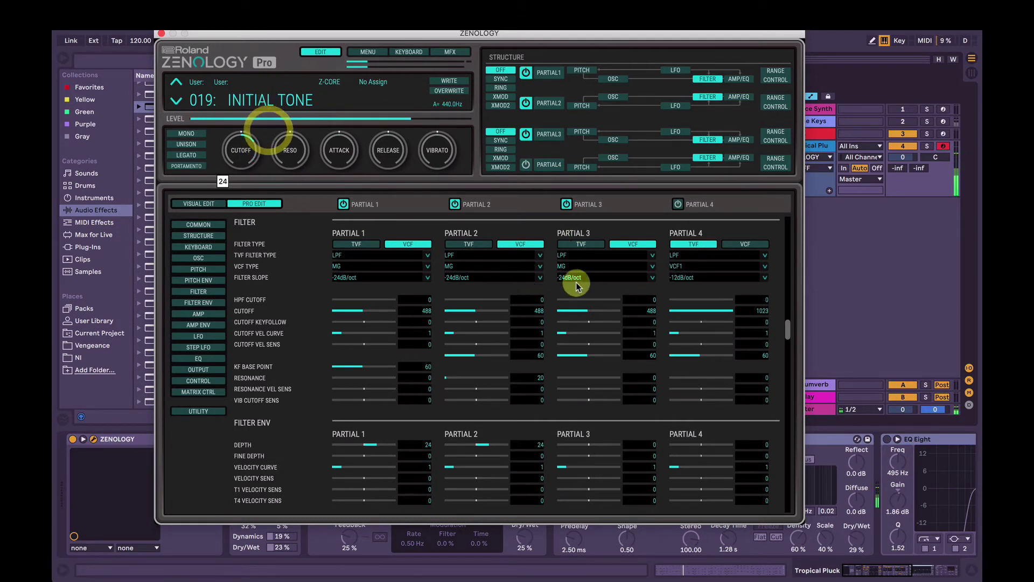
pyautogui.click(588, 311)
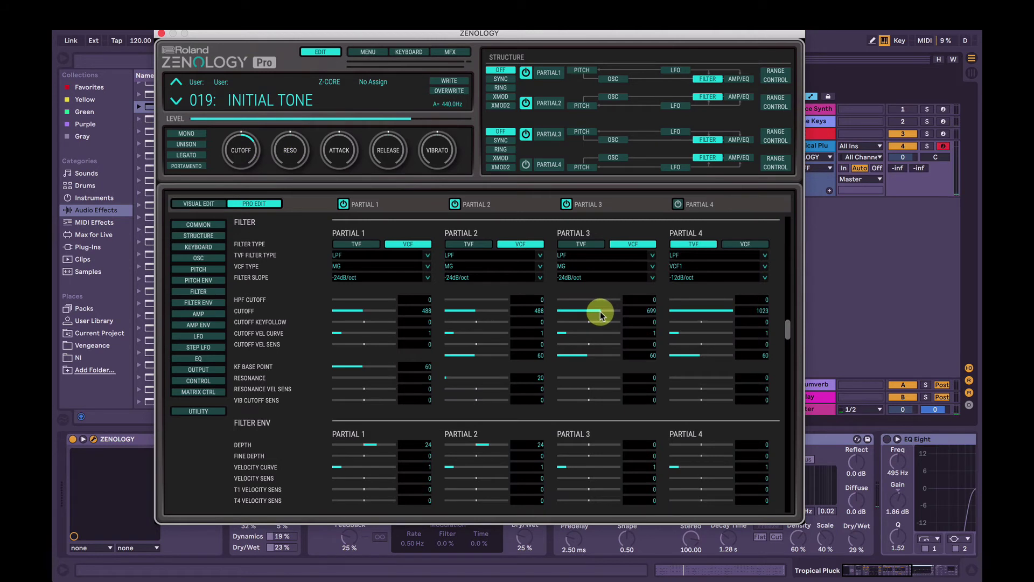
pyautogui.moveTo(601, 315); pyautogui.dragTo(602, 315)
pyautogui.moveTo(248, 153); pyautogui.dragTo(236, 198)
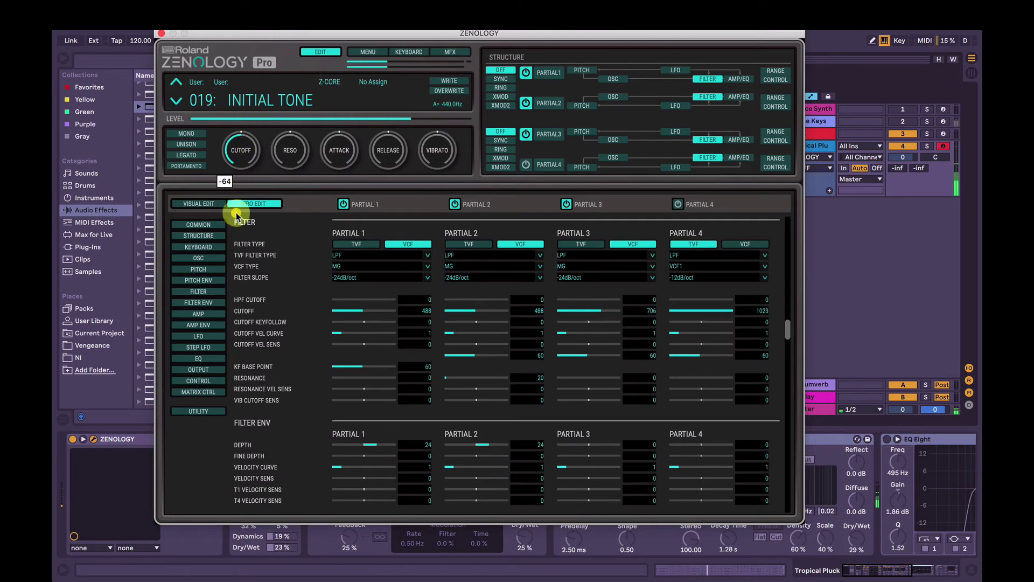
# Step: Set Partials 1 and 2 cutoff to 612 and return the overall cutoff to 0
pyautogui.moveTo(362, 311); pyautogui.dragTo(369, 311)
pyautogui.doubleClick(538, 311)
pyautogui.press('Return')
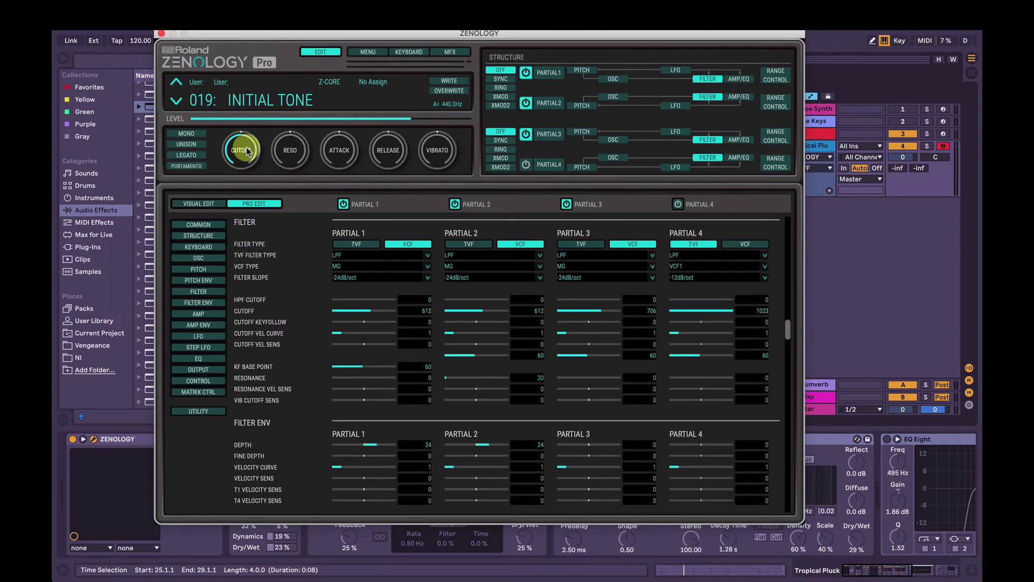
pyautogui.moveTo(241, 150); pyautogui.dragTo(221, 208)
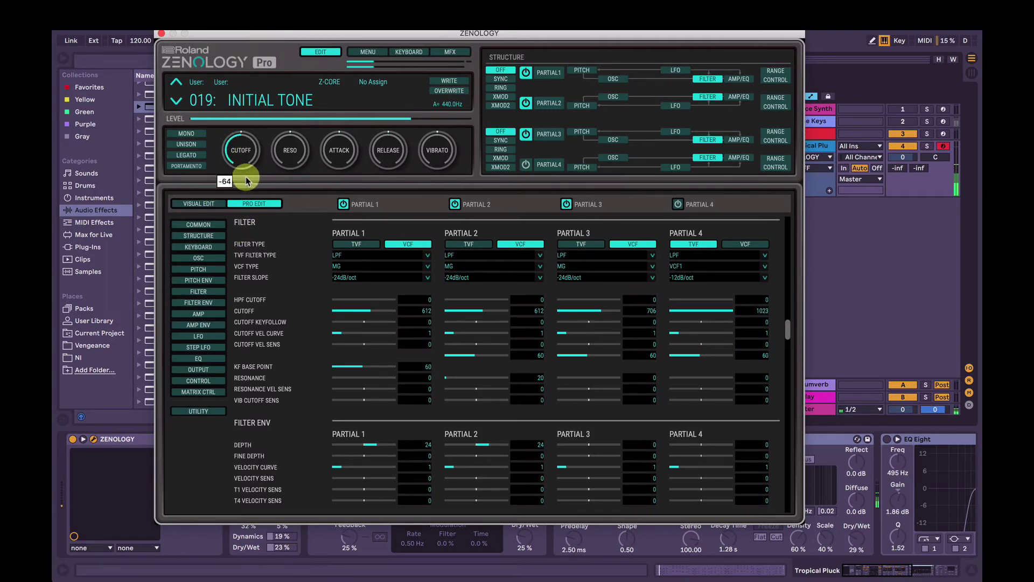
pyautogui.moveTo(232, 167); pyautogui.dragTo(243, 115)
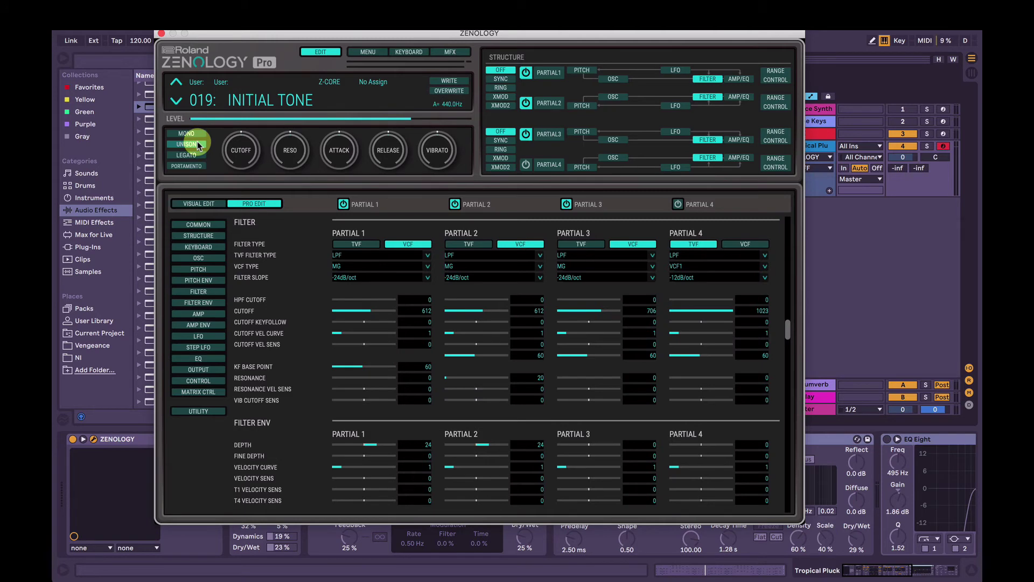
# Step: Try unison mode with more voices and detune 91, and lower the overall patch level
pyautogui.click(203, 203)
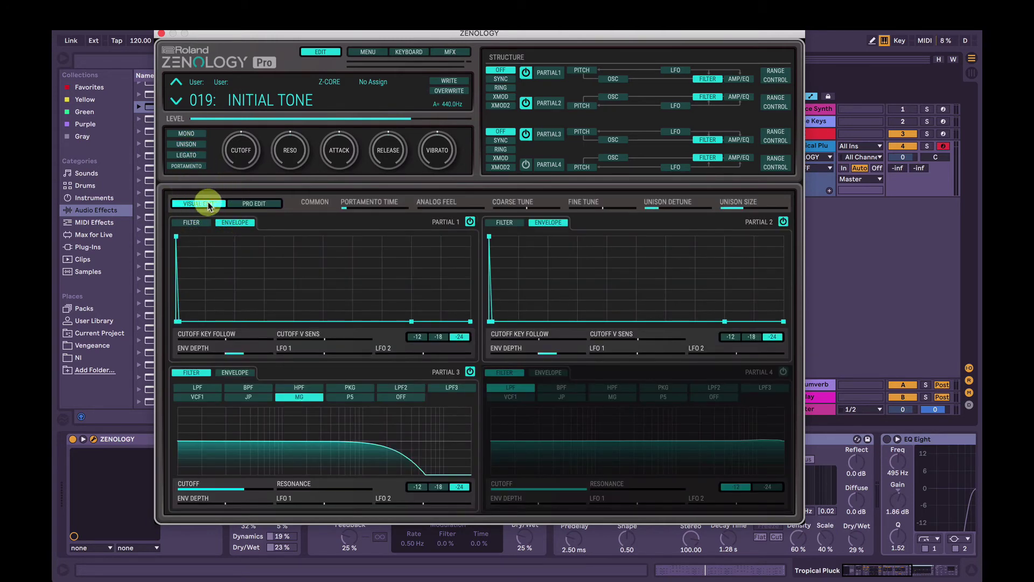
pyautogui.click(186, 144)
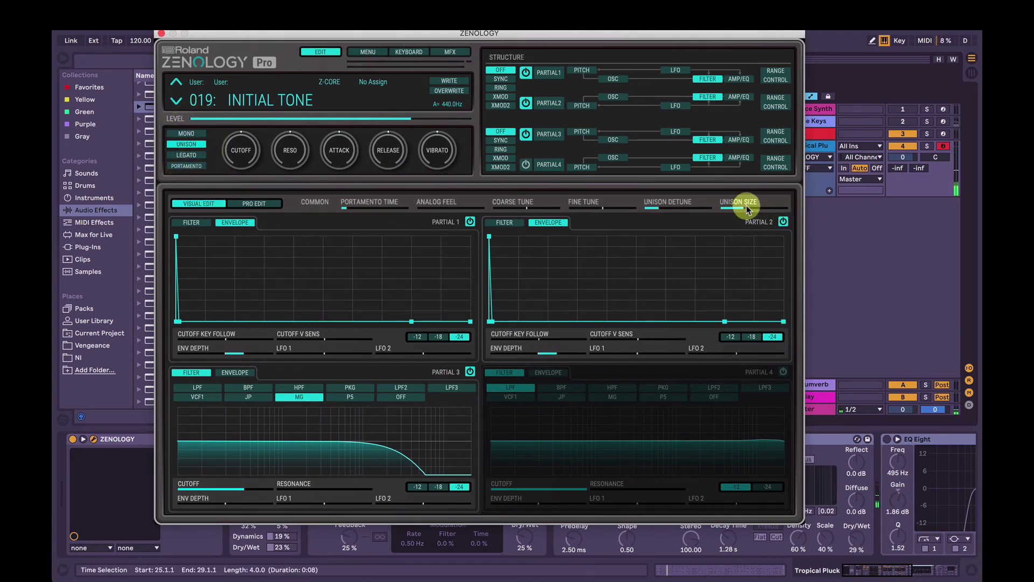
pyautogui.moveTo(743, 209); pyautogui.dragTo(709, 205)
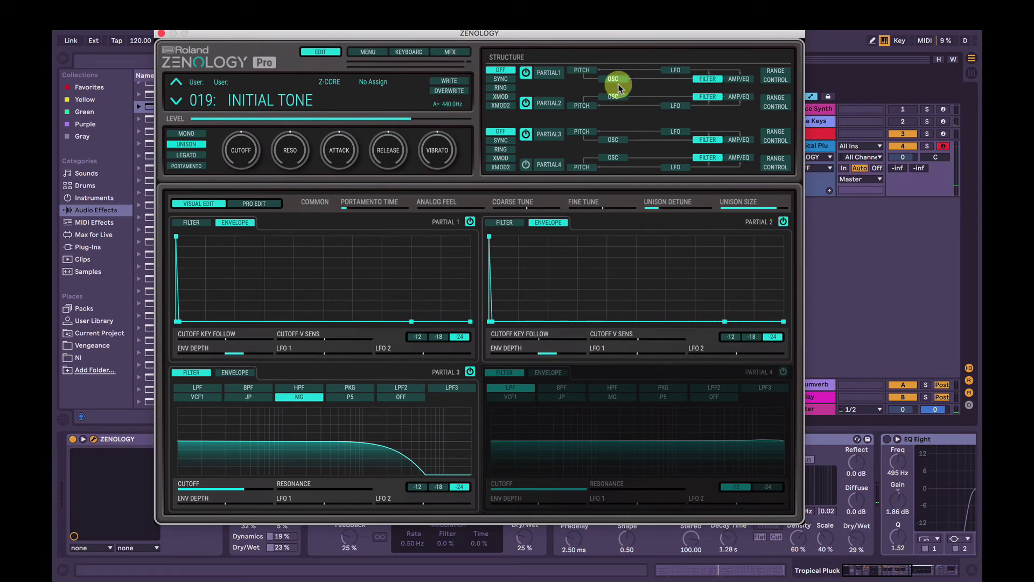
pyautogui.moveTo(395, 117); pyautogui.dragTo(358, 120)
pyautogui.click(654, 213)
pyautogui.moveTo(654, 214)
pyautogui.mouseDown()
pyautogui.moveTo(705, 217)
pyautogui.moveTo(651, 212)
pyautogui.mouseUp()
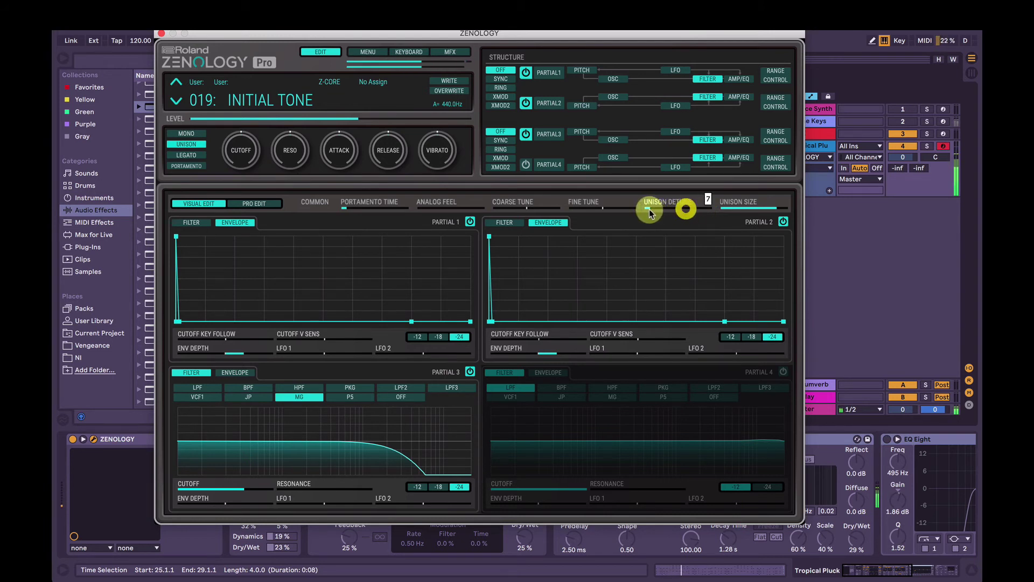
pyautogui.moveTo(733, 210)
pyautogui.mouseDown()
pyautogui.moveTo(711, 208)
pyautogui.moveTo(729, 208)
pyautogui.mouseUp()
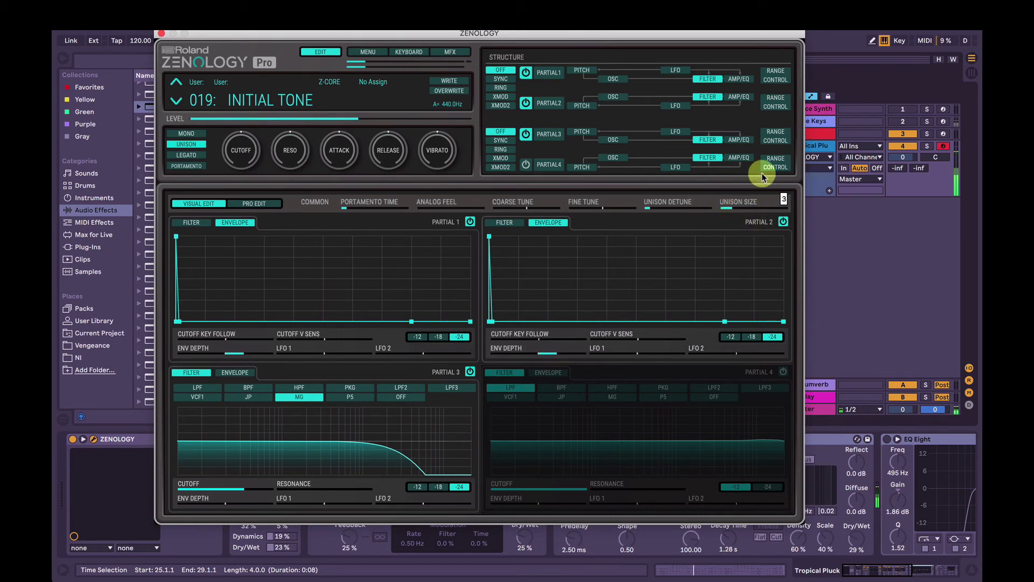
# Step: Set unison size to 3 with unison voice mode on, then go to the multi-effects page
pyautogui.click(202, 105)
pyautogui.click(188, 143)
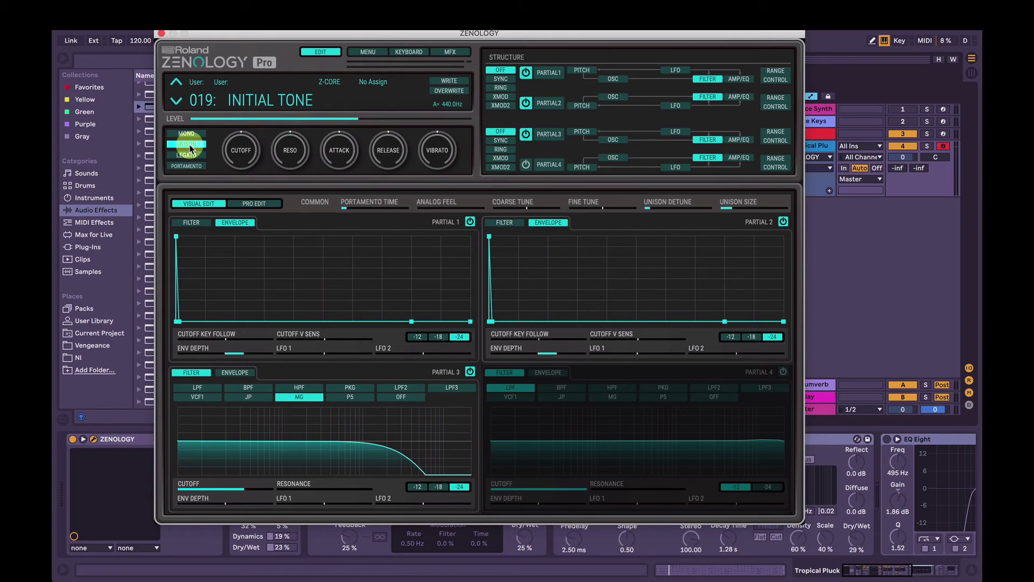
pyautogui.click(484, 58)
pyautogui.click(450, 54)
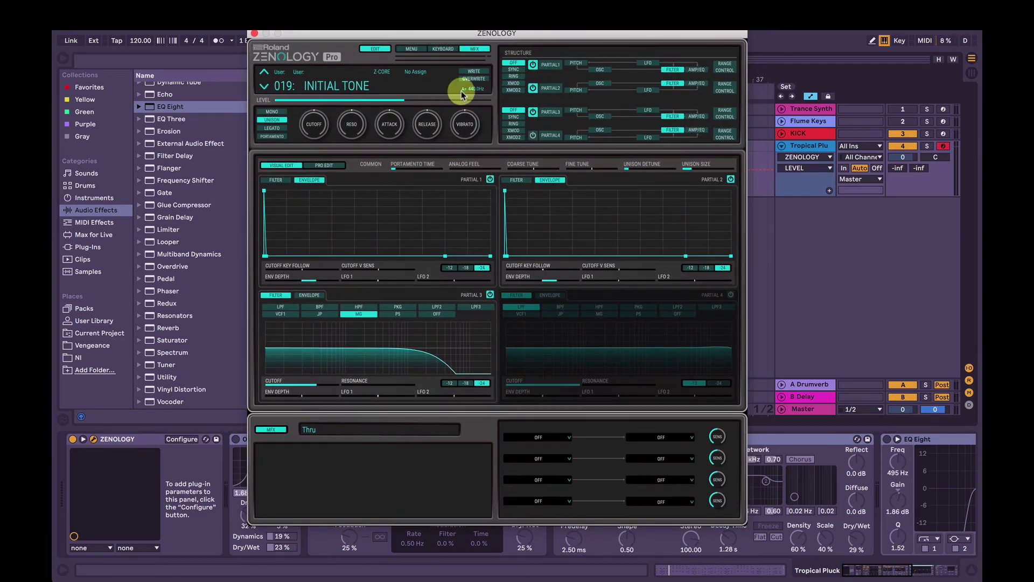
# Step: Choose the Chorus multi-effect and raise its depth and pre-delay
pyautogui.click(311, 430)
pyautogui.moveTo(336, 525)
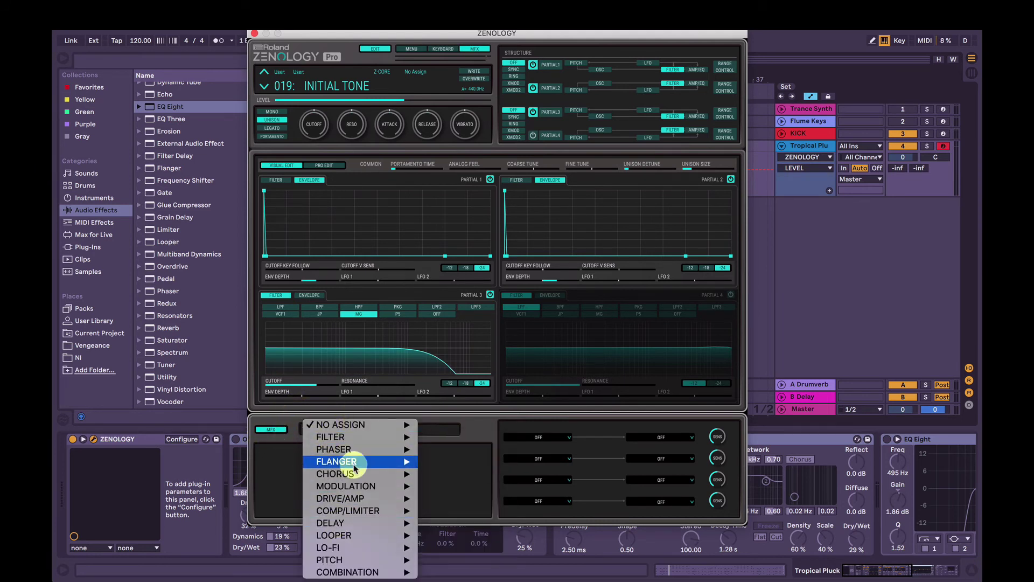
pyautogui.moveTo(399, 473)
pyautogui.click(447, 473)
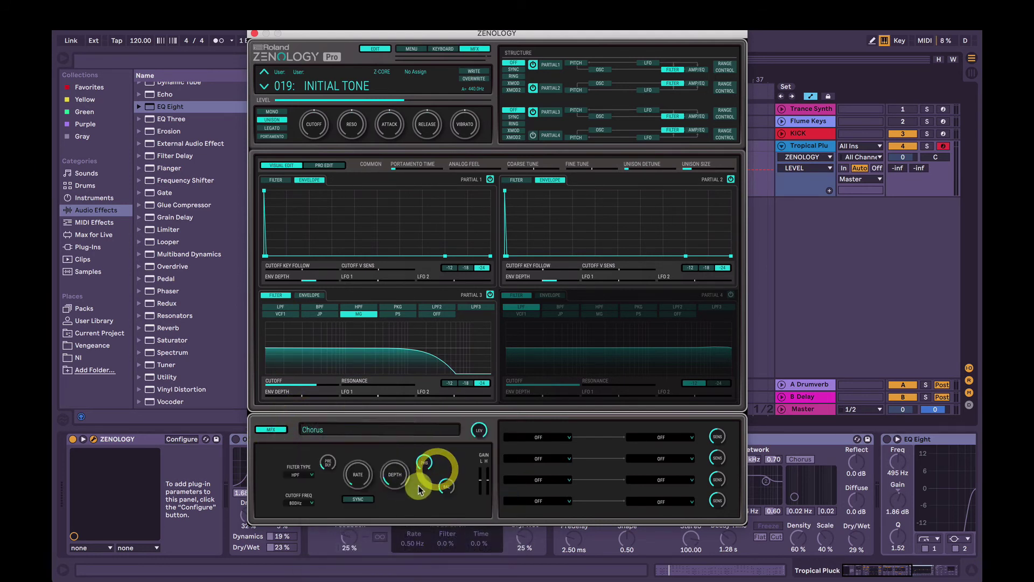
pyautogui.click(393, 476)
pyautogui.moveTo(395, 468)
pyautogui.mouseDown()
pyautogui.moveTo(422, 411)
pyautogui.moveTo(403, 466)
pyautogui.mouseUp()
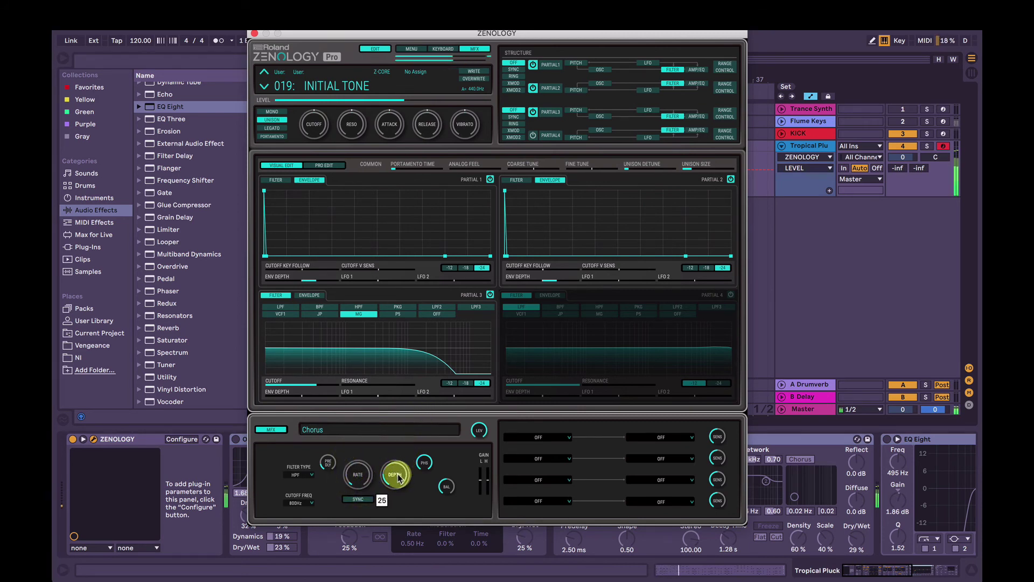
pyautogui.click(328, 462)
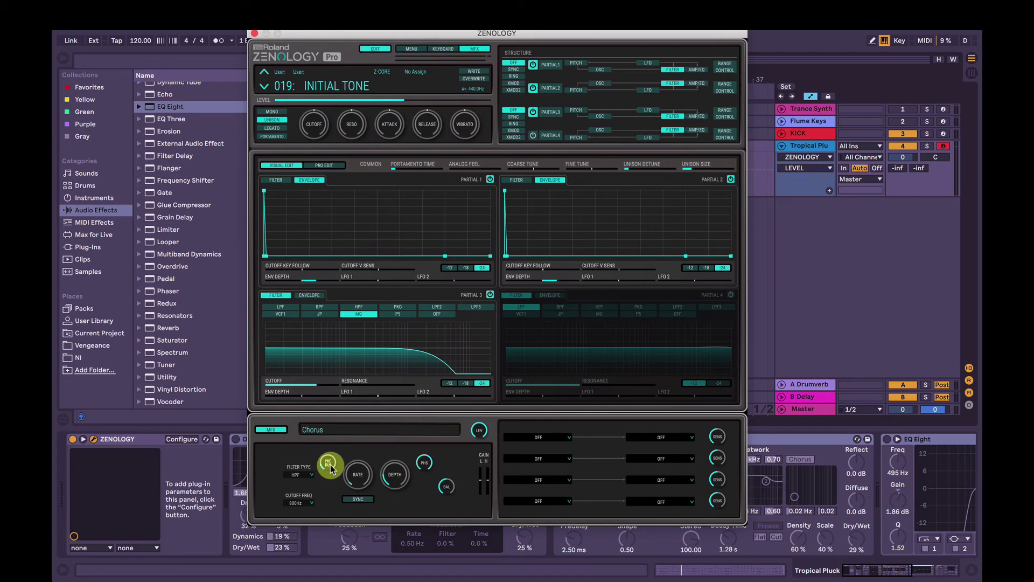
pyautogui.moveTo(331, 464); pyautogui.dragTo(340, 392)
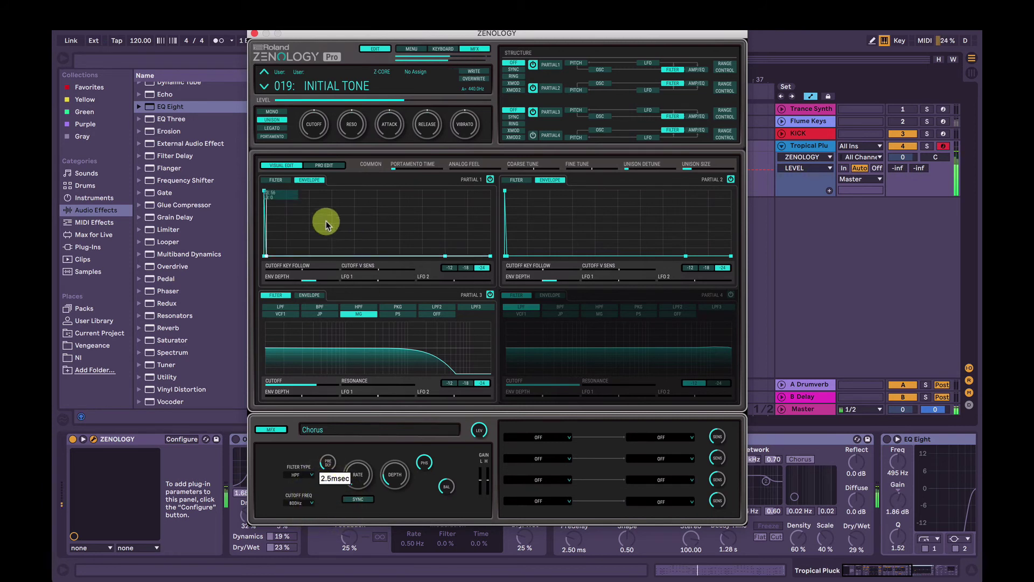
# Step: Set the overall filter cutoff to 31 and show the partials' amp envelopes
pyautogui.moveTo(308, 126)
pyautogui.mouseDown()
pyautogui.moveTo(324, 57)
pyautogui.moveTo(317, 125)
pyautogui.mouseUp()
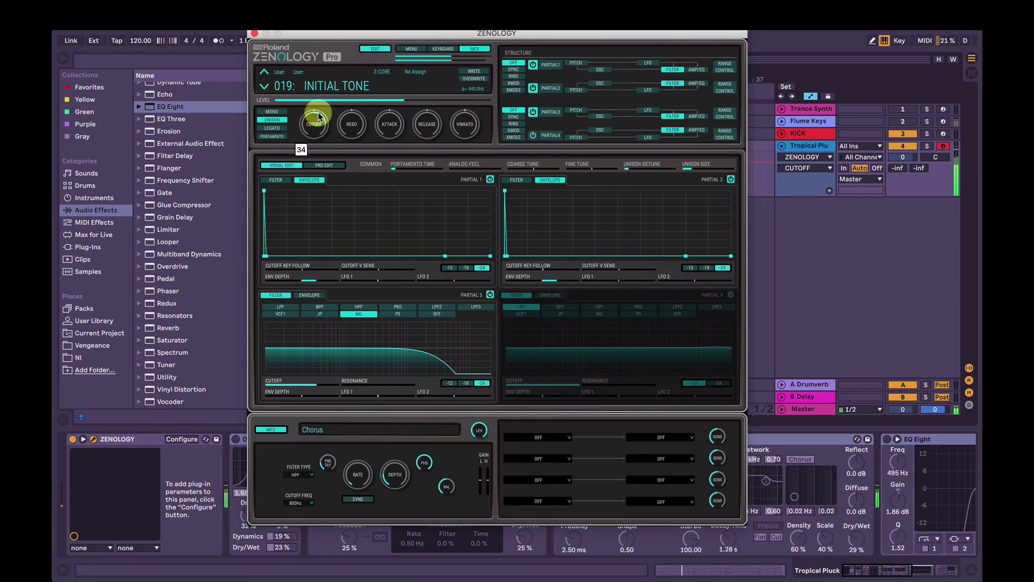
pyautogui.click(679, 113)
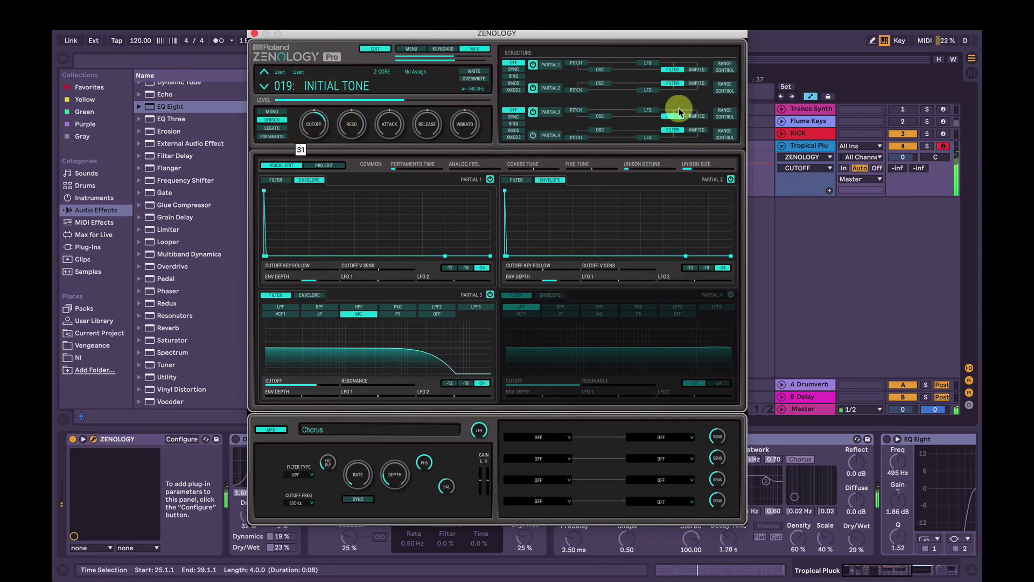
pyautogui.click(700, 117)
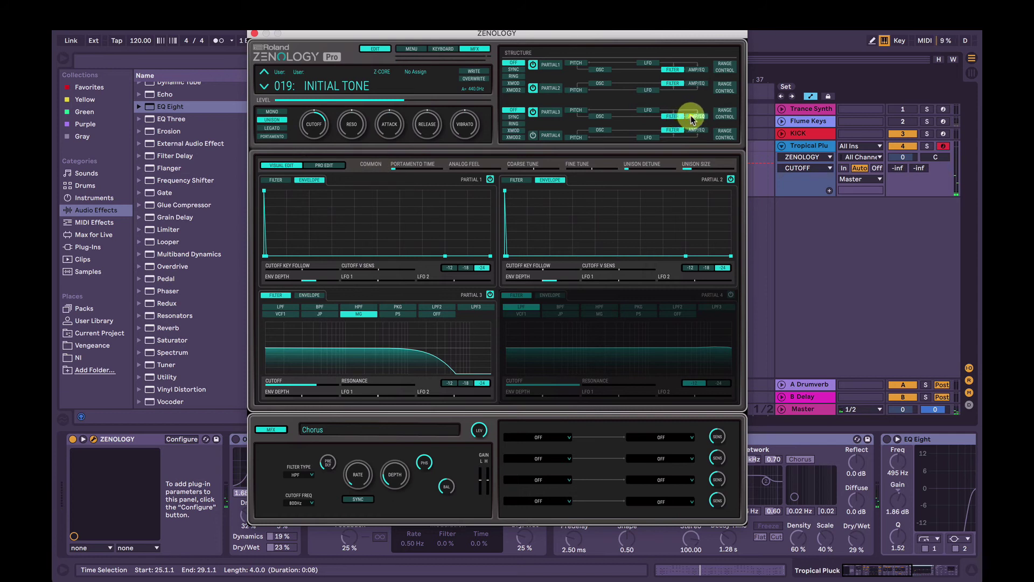
pyautogui.click(694, 116)
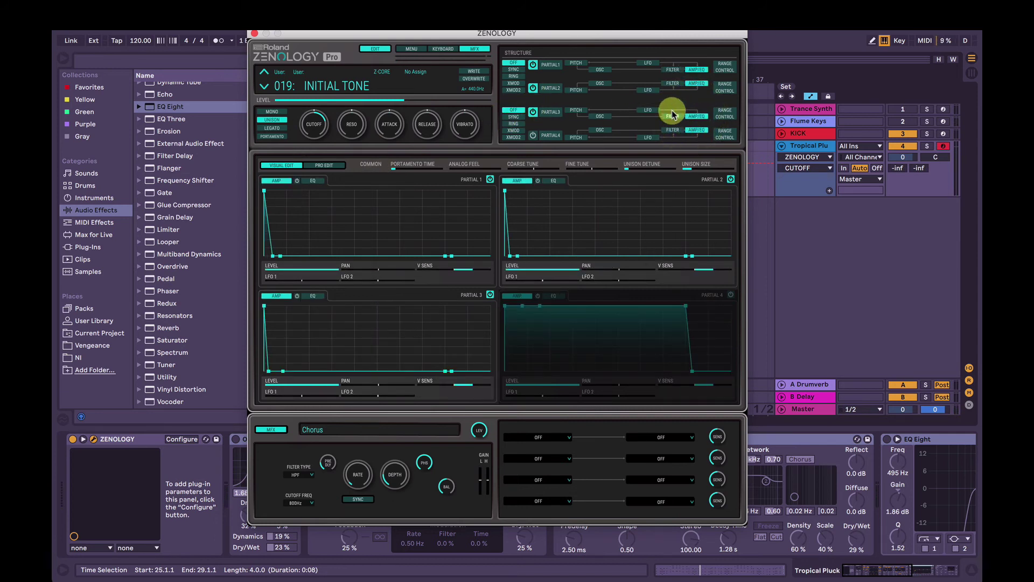
# Step: Solo Partial 3 by switching off Partials 1 and 2, and adjust its filter cutoff
pyautogui.click(671, 114)
pyautogui.click(359, 360)
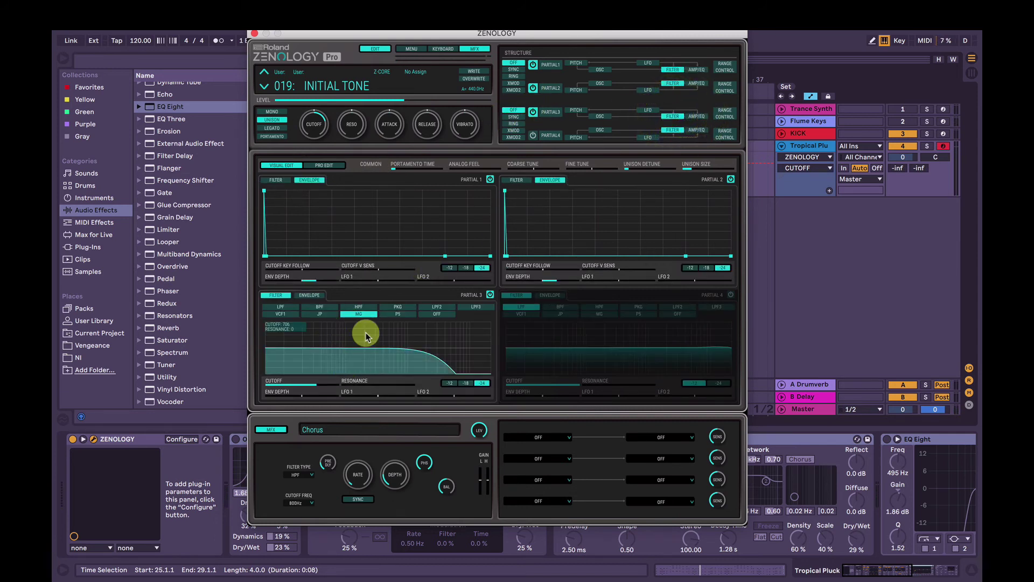
pyautogui.click(533, 88)
pyautogui.click(533, 64)
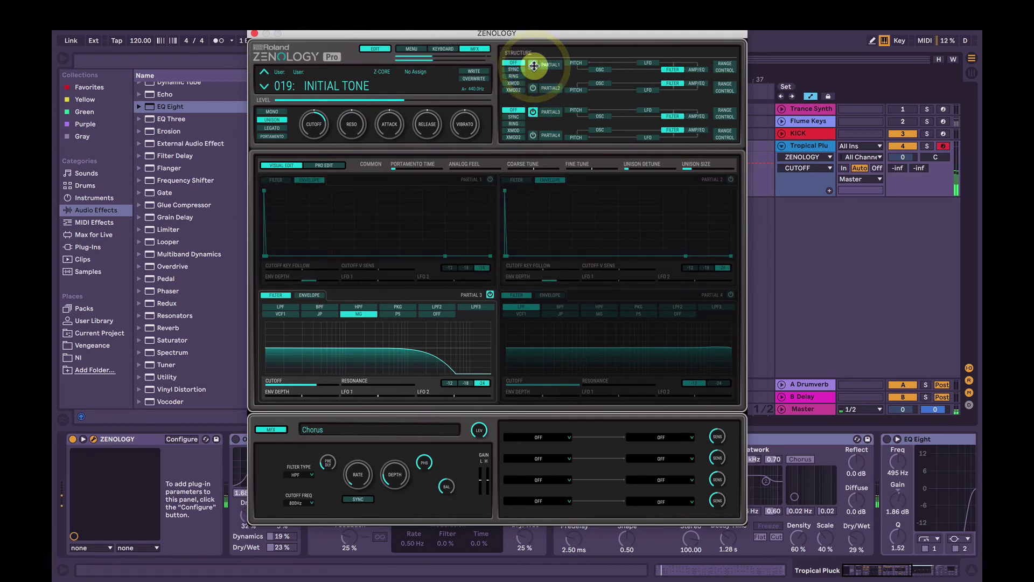
pyautogui.moveTo(413, 340); pyautogui.dragTo(484, 342)
pyautogui.click(299, 298)
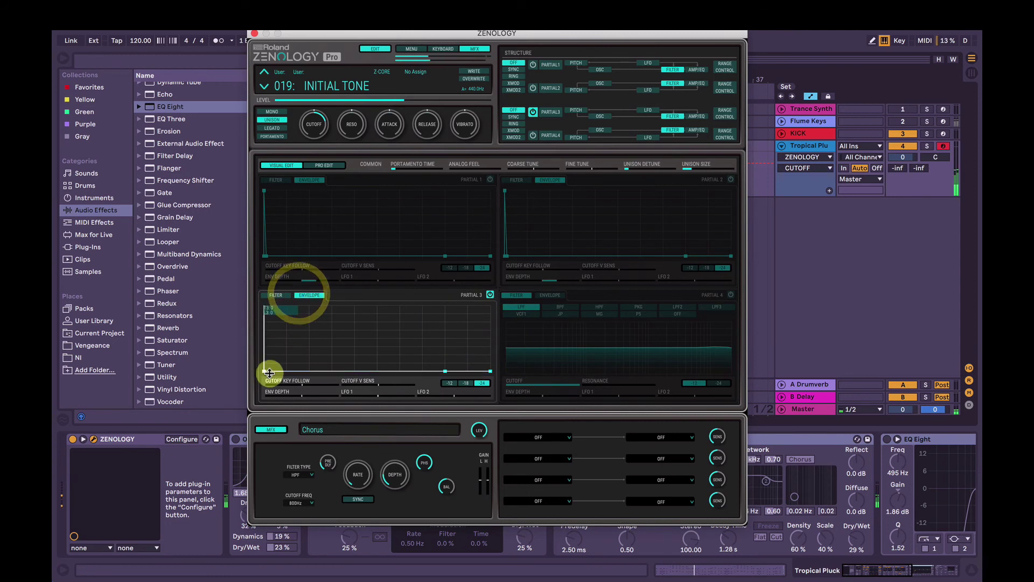
pyautogui.click(280, 294)
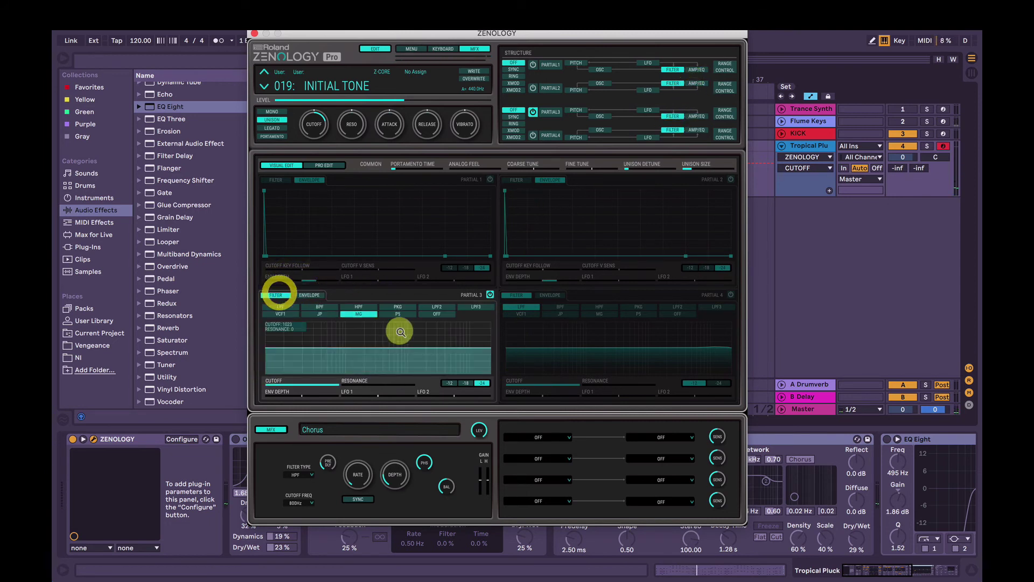
pyautogui.moveTo(403, 340); pyautogui.dragTo(360, 350)
# Step: Shorten Partial 3's amp envelope decay and set its oscillator to noise
pyautogui.click(697, 119)
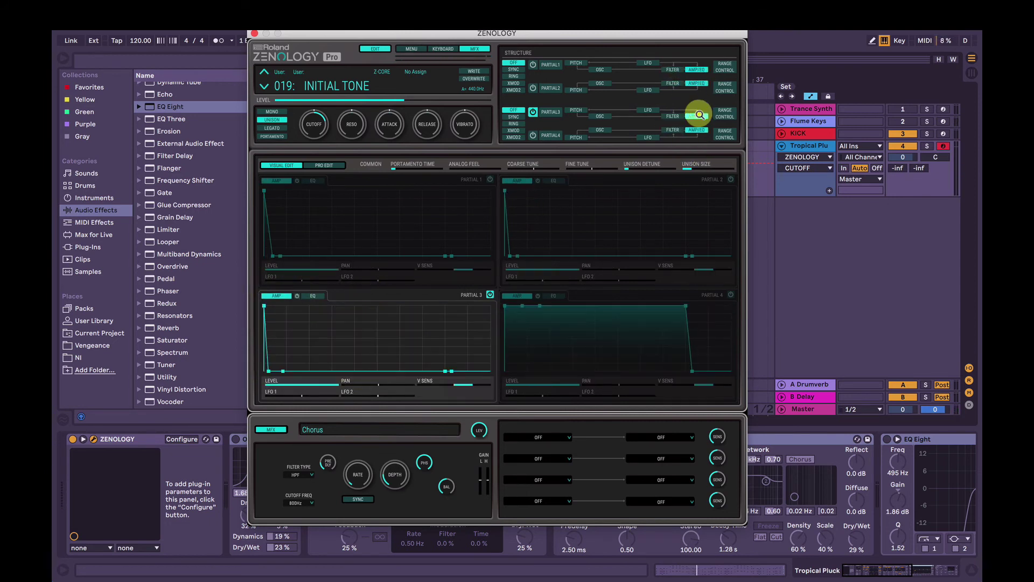
pyautogui.moveTo(277, 364); pyautogui.dragTo(271, 380)
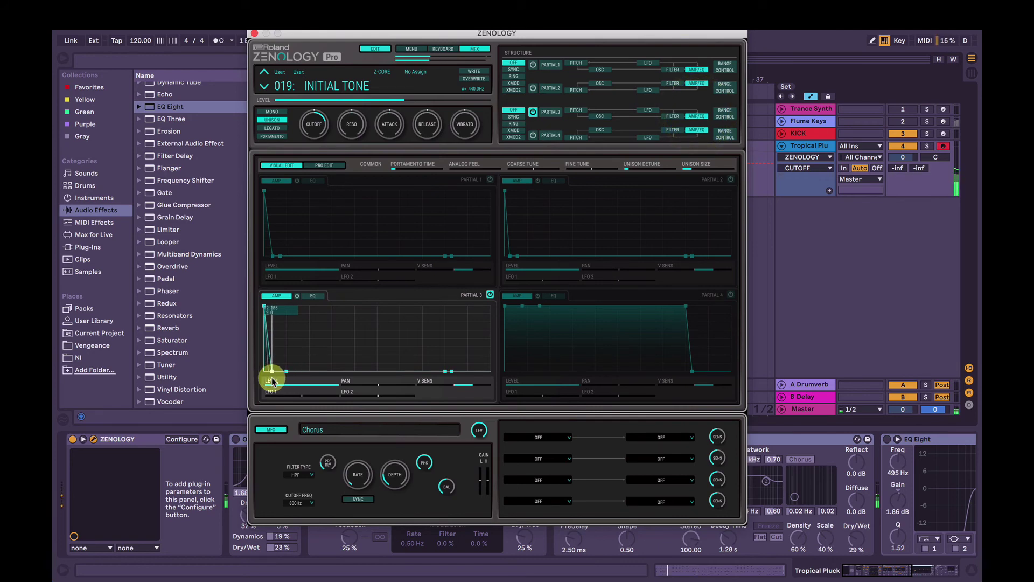
pyautogui.click(599, 116)
pyautogui.click(471, 307)
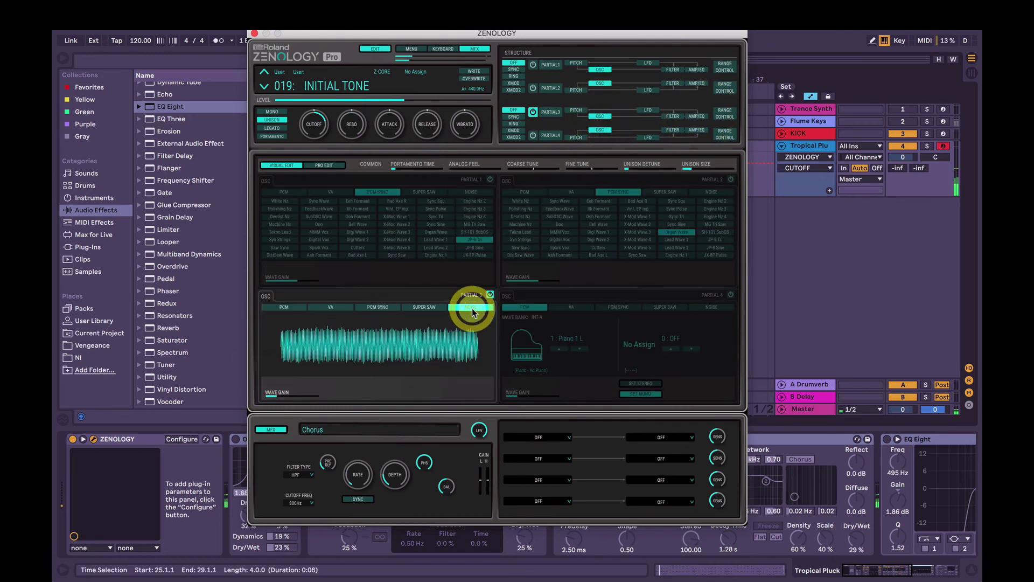
pyautogui.click(696, 117)
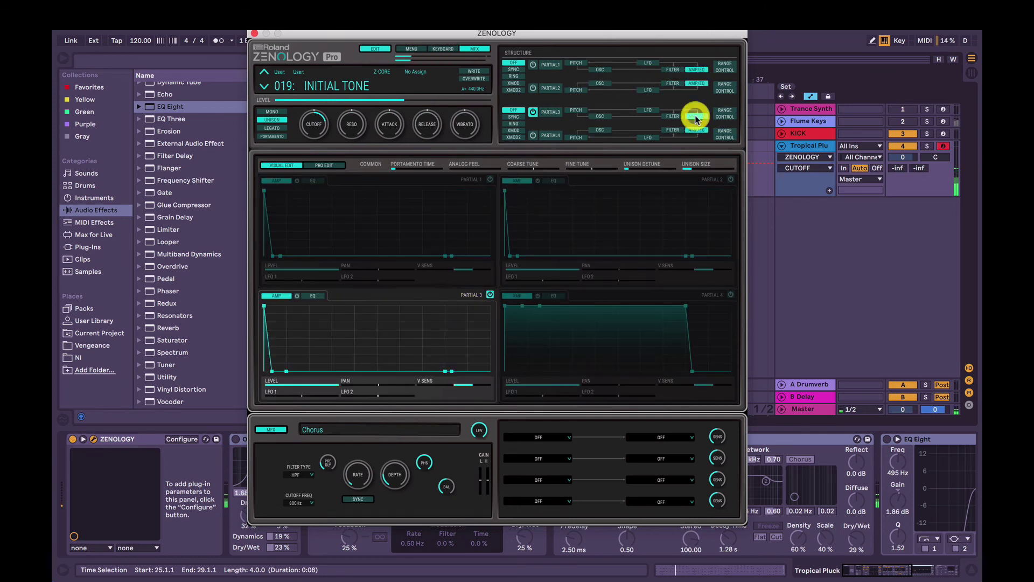
pyautogui.click(273, 370)
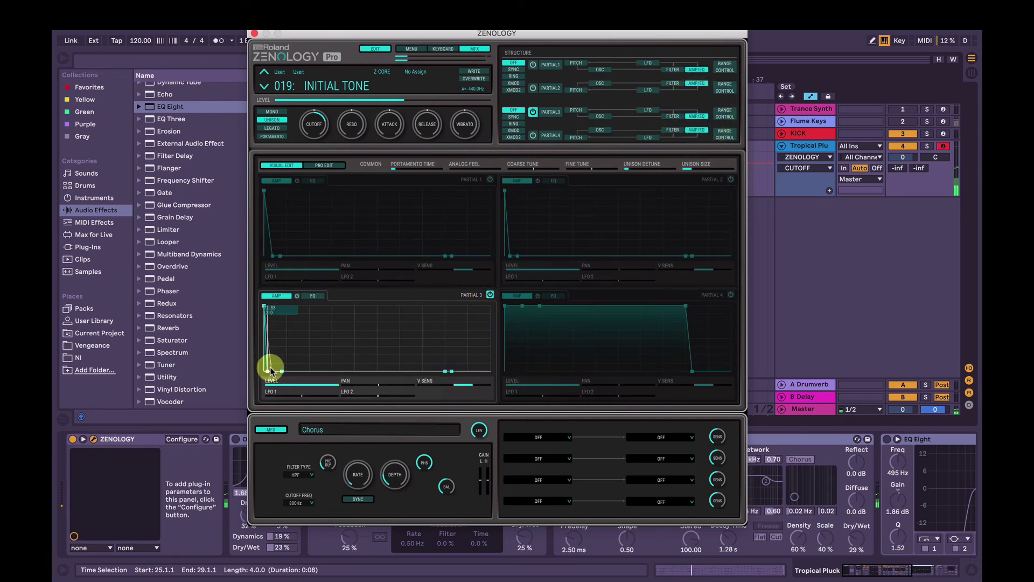
# Step: Re-enable Partials 1 and 2, raise the overall cutoff, and A/B the Chorus effect
pyautogui.click(314, 125)
pyautogui.click(532, 88)
pyautogui.click(532, 64)
pyautogui.click(311, 129)
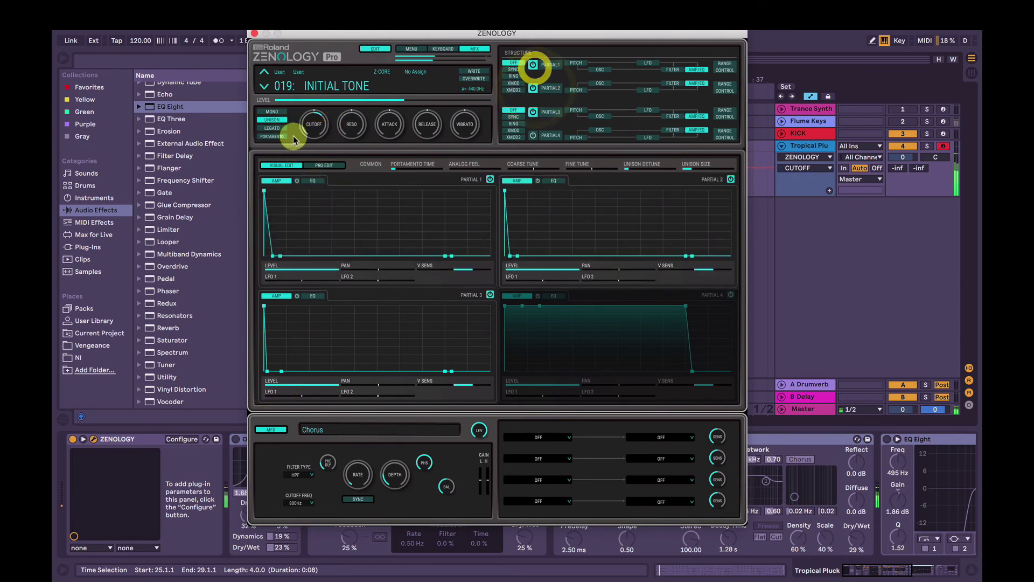
pyautogui.moveTo(311, 142); pyautogui.dragTo(429, 132)
pyautogui.click(318, 129)
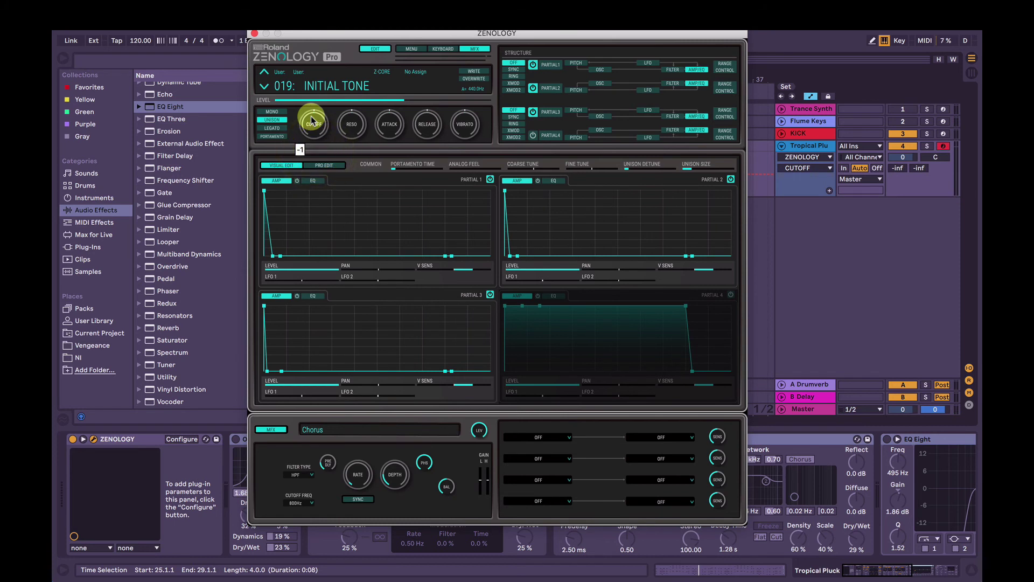
pyautogui.click(277, 429)
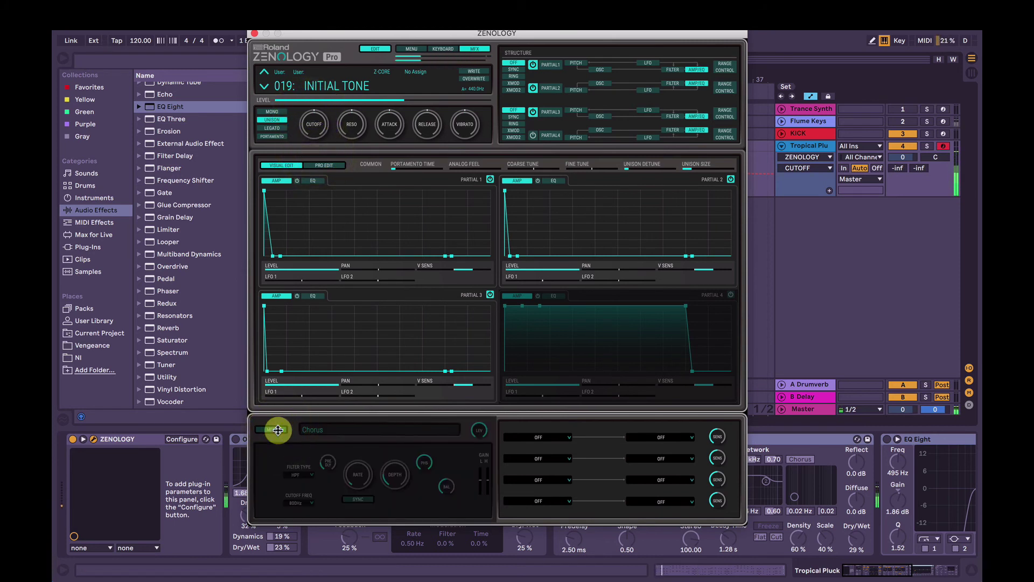
pyautogui.click(277, 429)
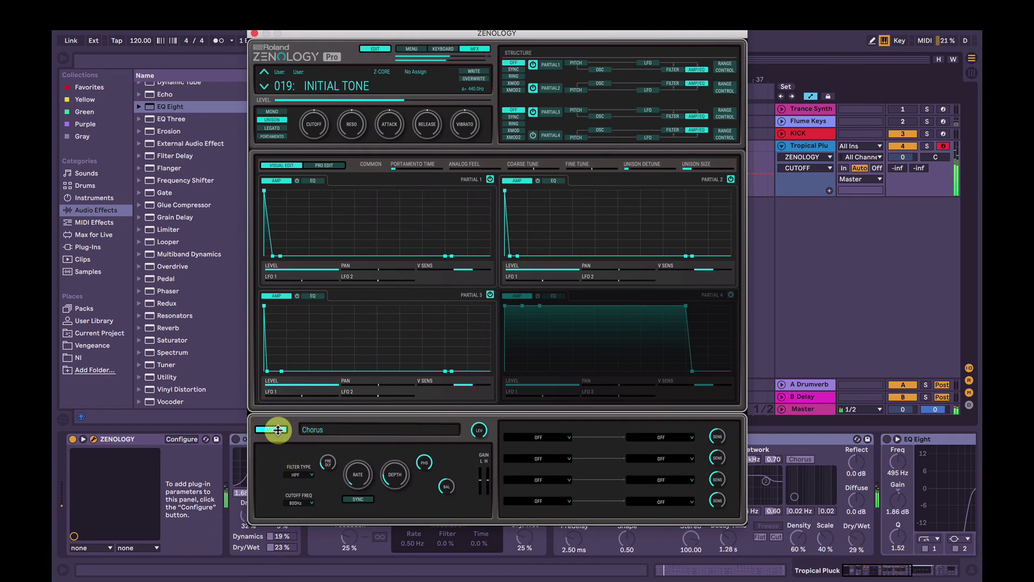
# Step: Switch on the Overdrive and the Delay in ping-pong mode, auditioning with playback
pyautogui.click(254, 34)
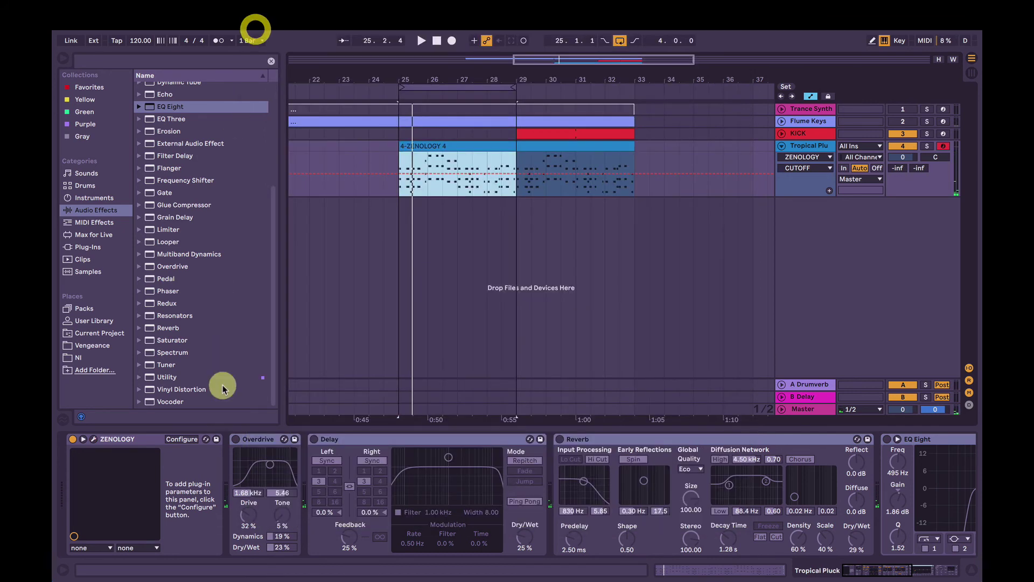
pyautogui.click(253, 438)
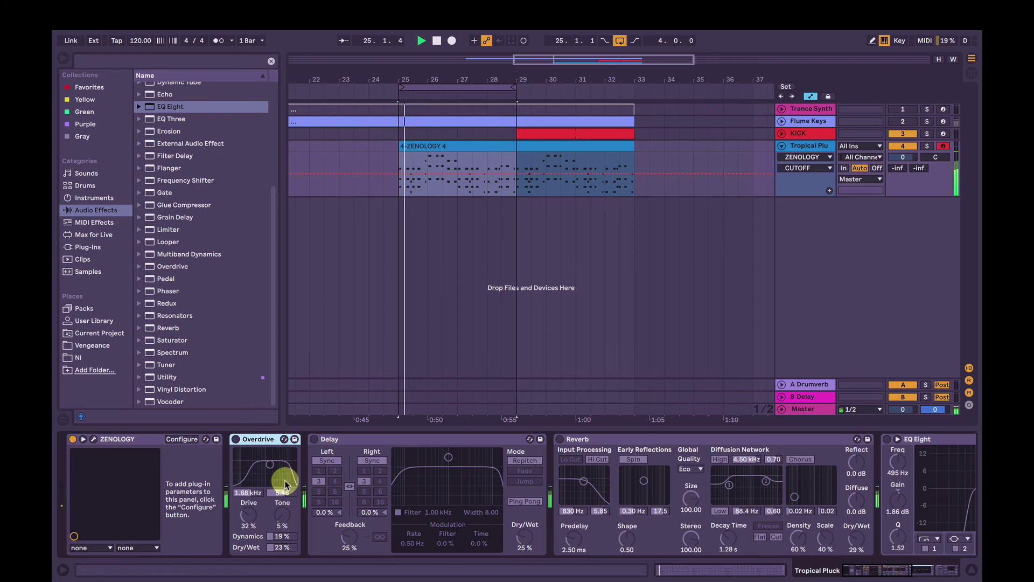
pyautogui.click(233, 439)
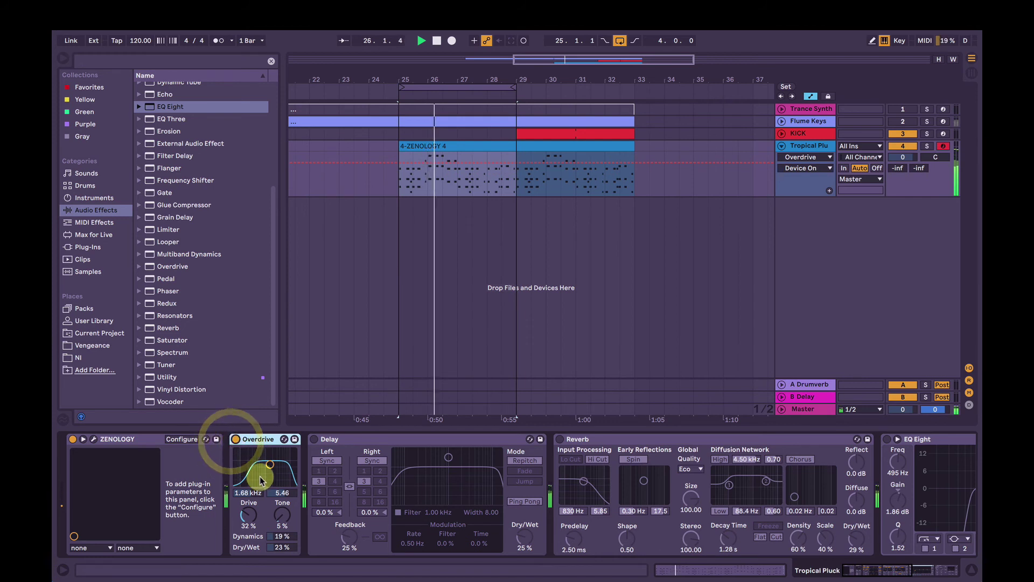
pyautogui.click(250, 516)
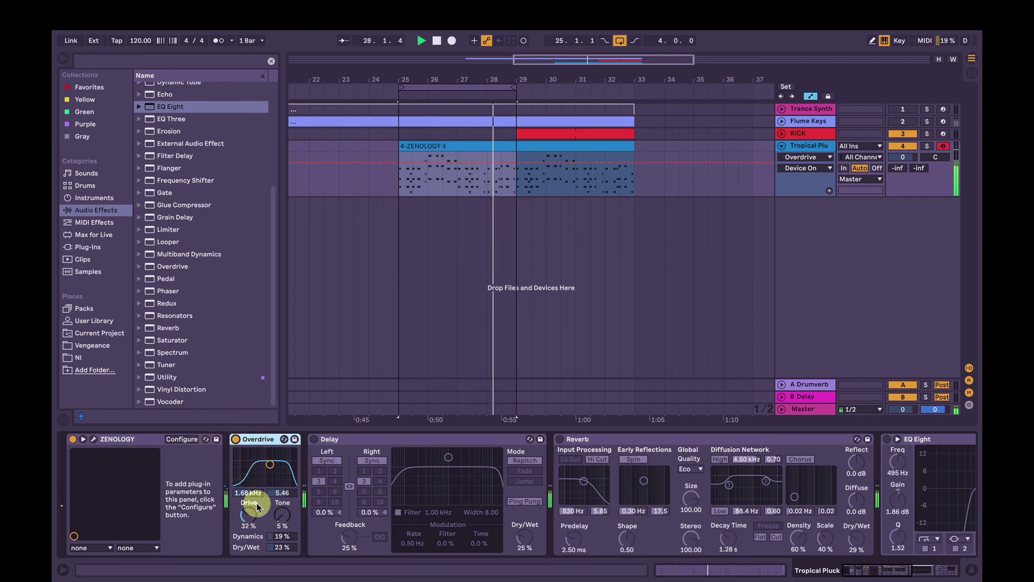
pyautogui.click(355, 439)
pyautogui.press('space')
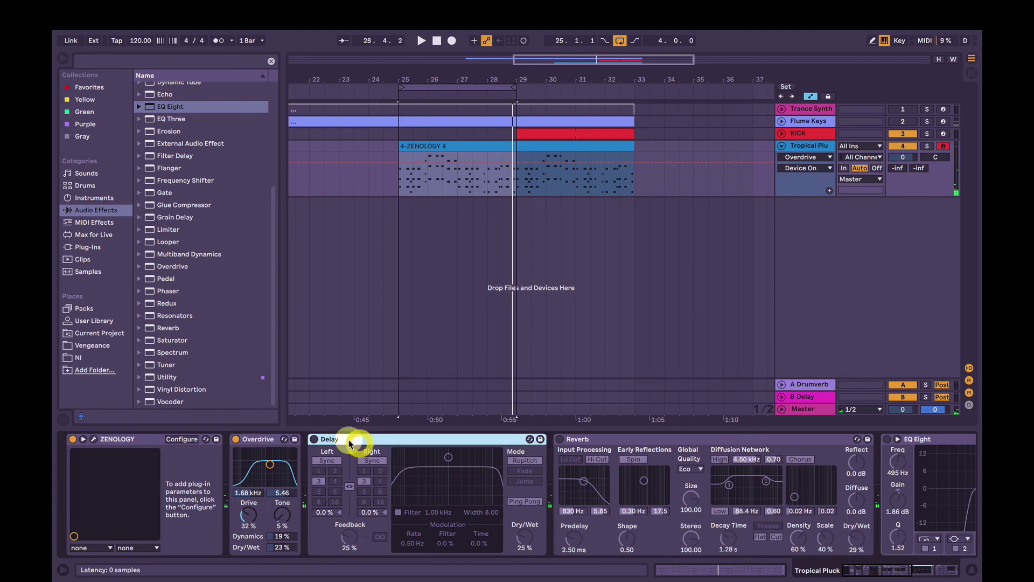
pyautogui.click(313, 440)
pyautogui.press('space')
pyautogui.click(313, 440)
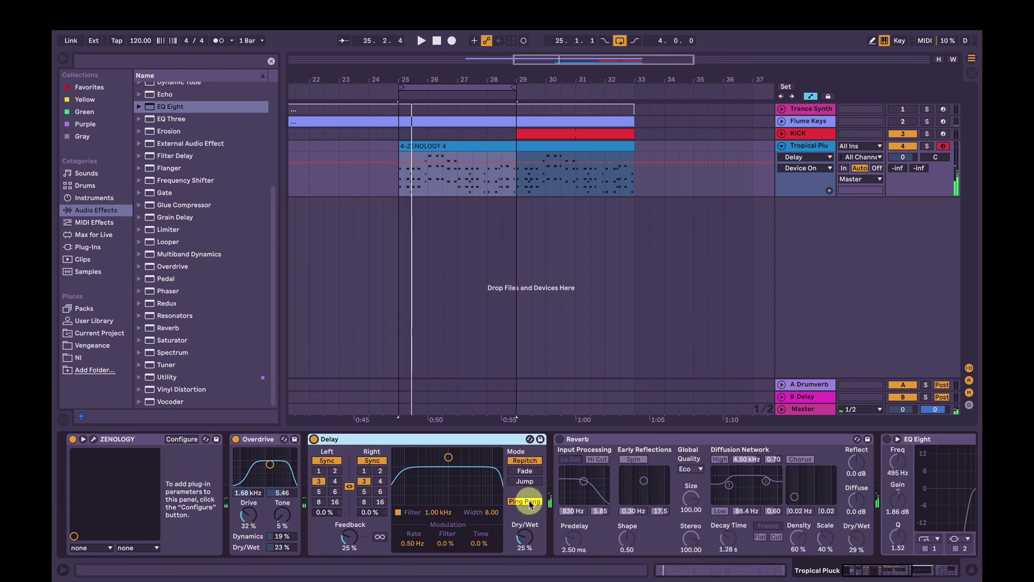
pyautogui.click(354, 536)
pyautogui.click(501, 534)
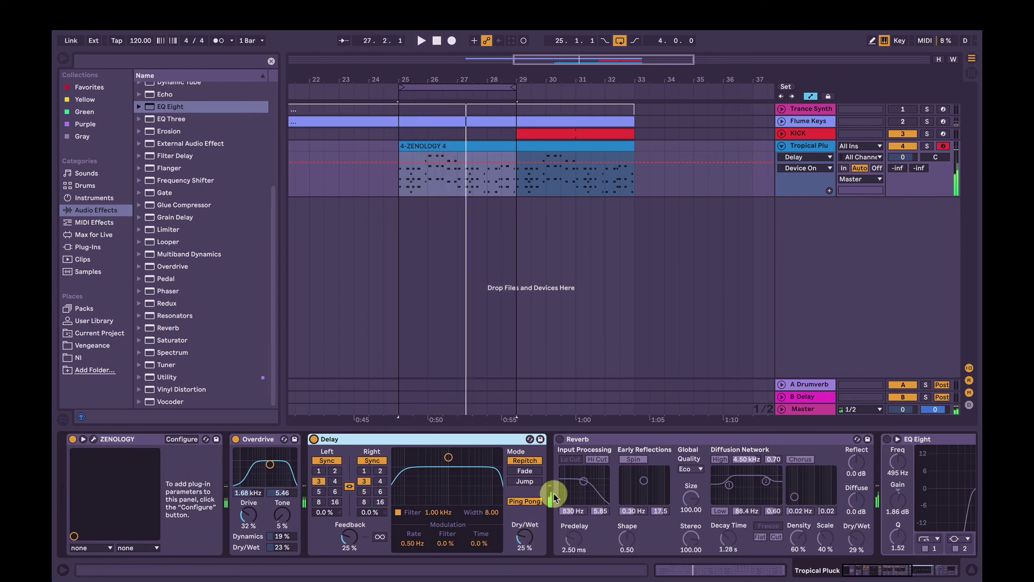
# Step: Lower the ZENOLOGY Level slider to 69 and close the plugin window
pyautogui.click(93, 439)
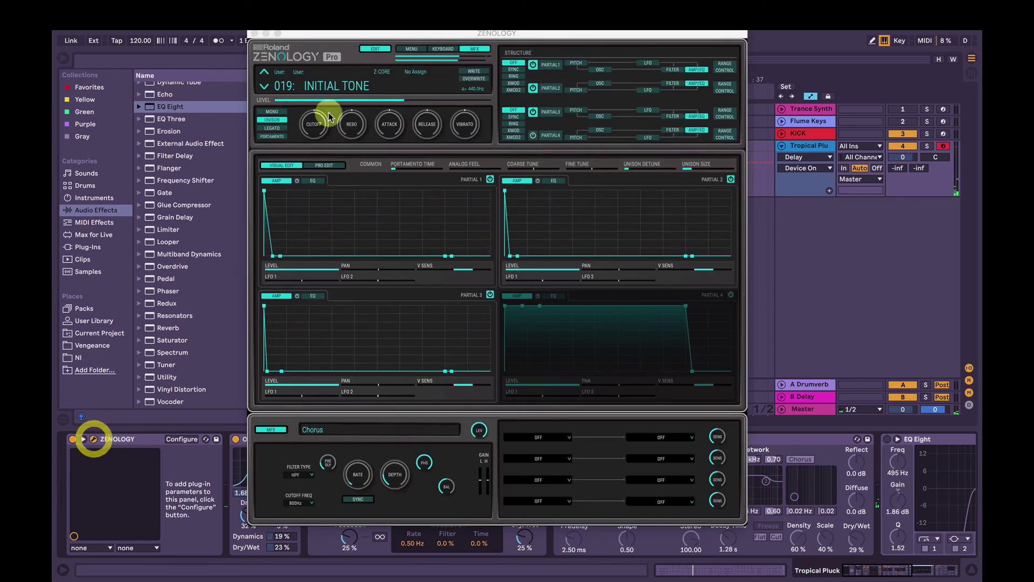
pyautogui.moveTo(401, 101)
pyautogui.mouseDown()
pyautogui.moveTo(386, 102)
pyautogui.moveTo(392, 63)
pyautogui.moveTo(384, 101)
pyautogui.mouseUp()
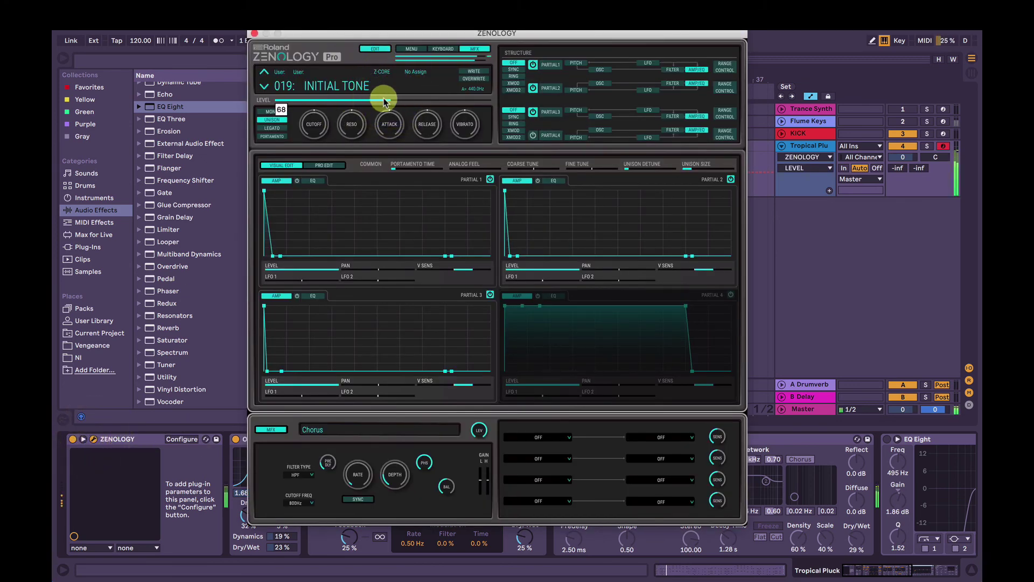
pyautogui.click(255, 33)
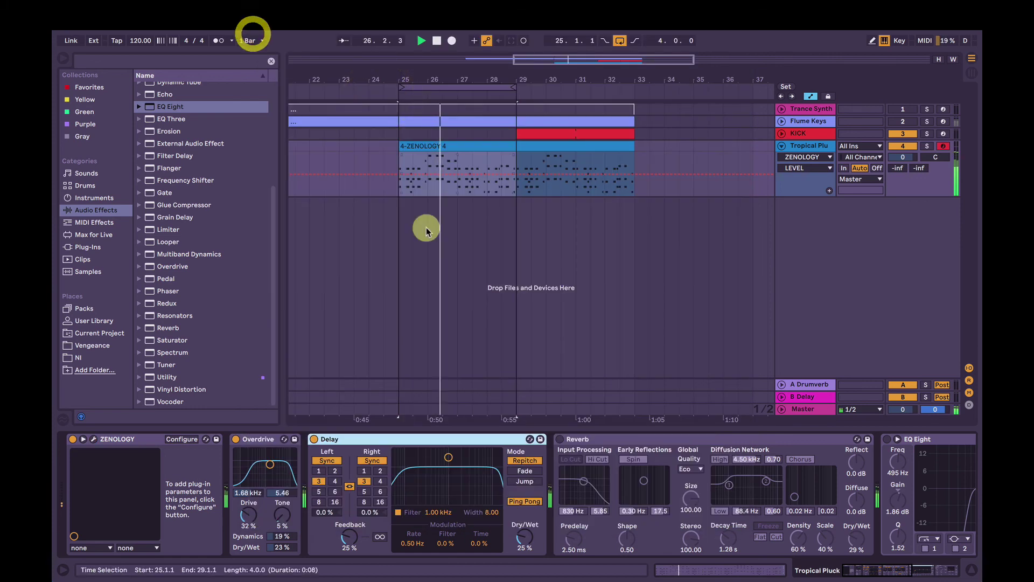
# Step: Switch on the Reverb and lengthen its decay time to 1.34 s while auditioning playback
pyautogui.click(560, 439)
pyautogui.press('space')
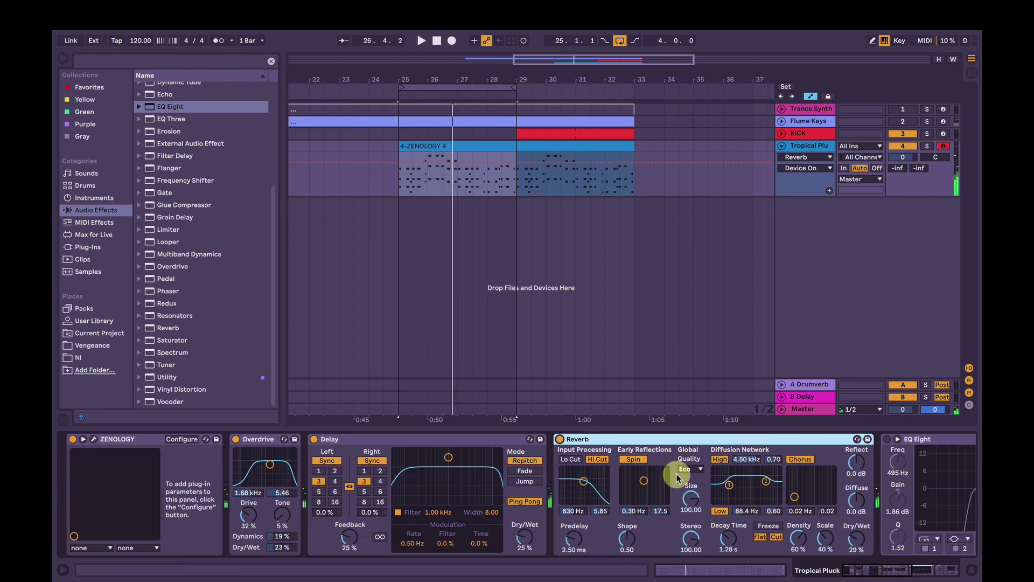
pyautogui.click(729, 489)
pyautogui.click(727, 538)
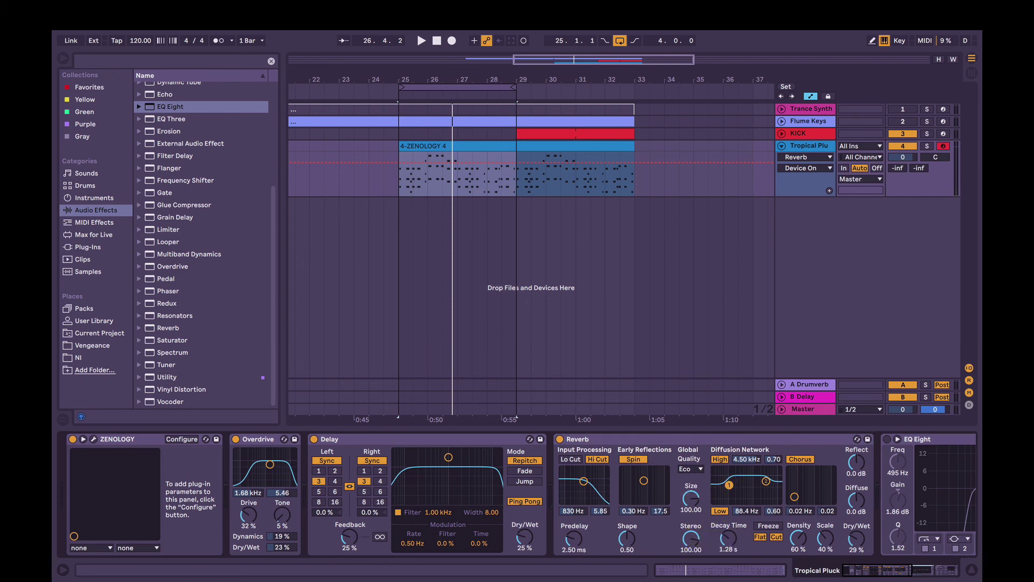
pyautogui.click(856, 541)
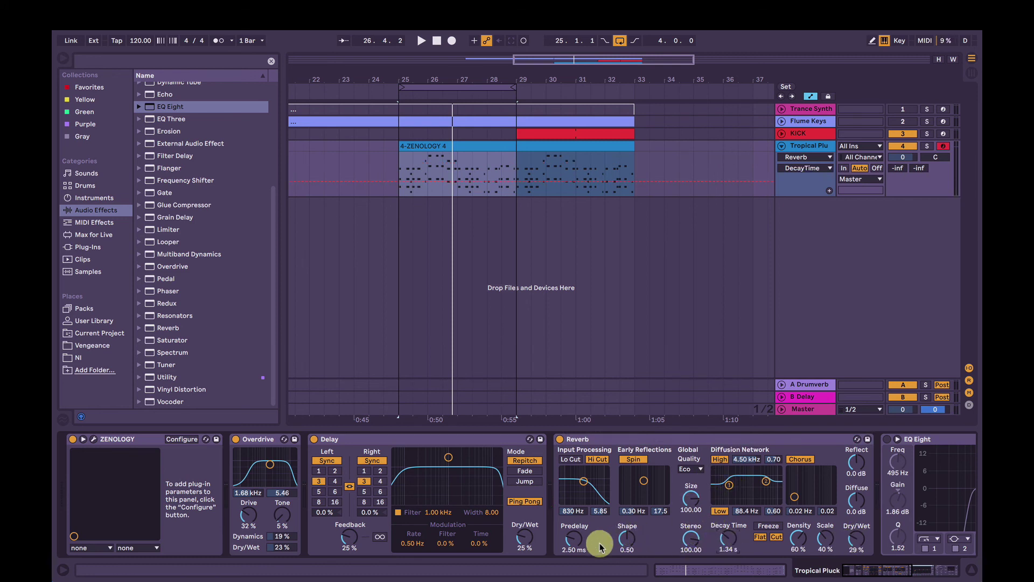
pyautogui.press('space')
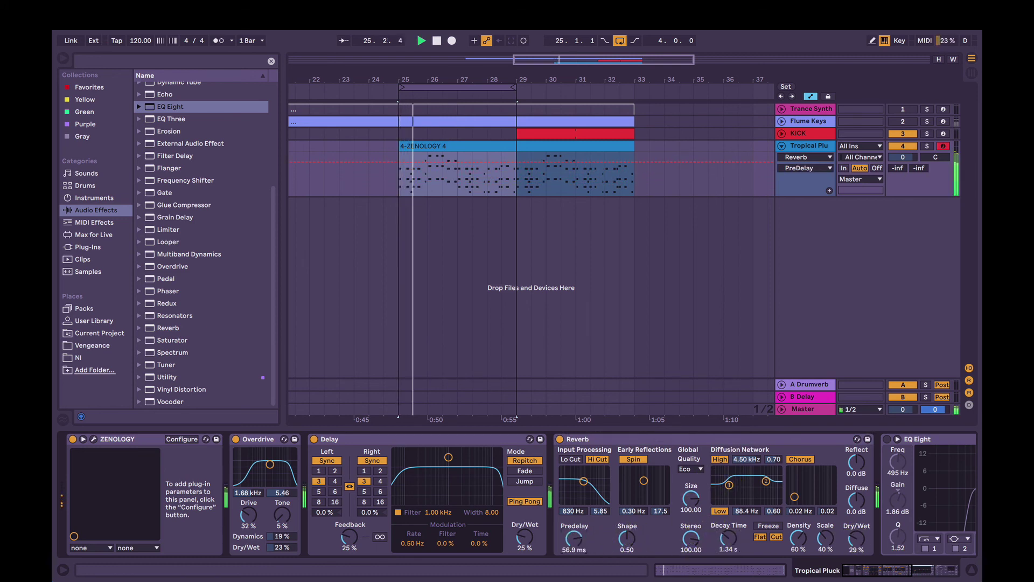
# Step: Set the Reverb predelay to 3.26 ms and its quality to High
pyautogui.click(573, 539)
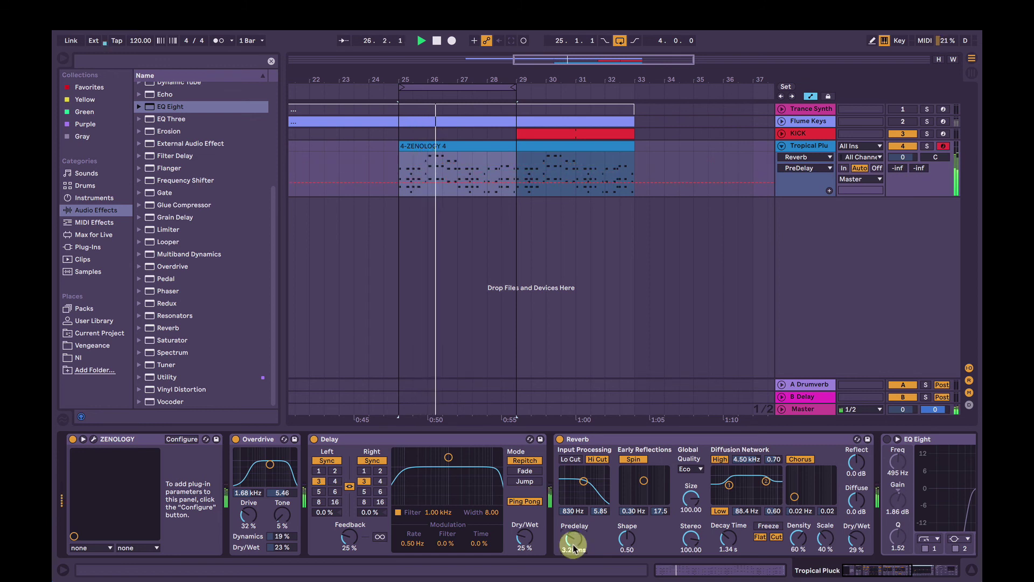
pyautogui.click(700, 469)
pyautogui.click(686, 497)
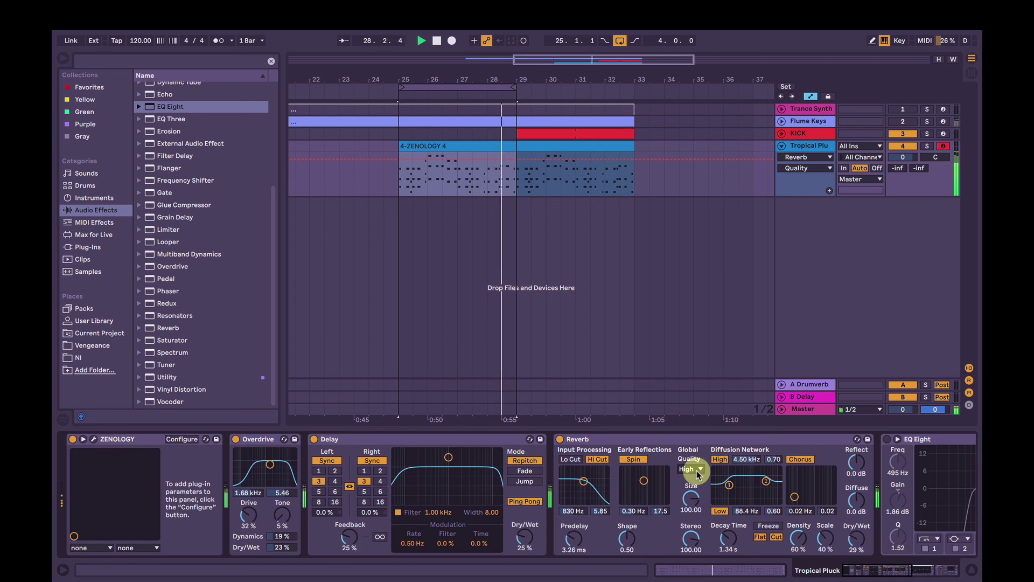
pyautogui.hscroll(10, 699, 473)
# Step: Reset EQ Eight to its default preset and start playback
pyautogui.click(362, 439)
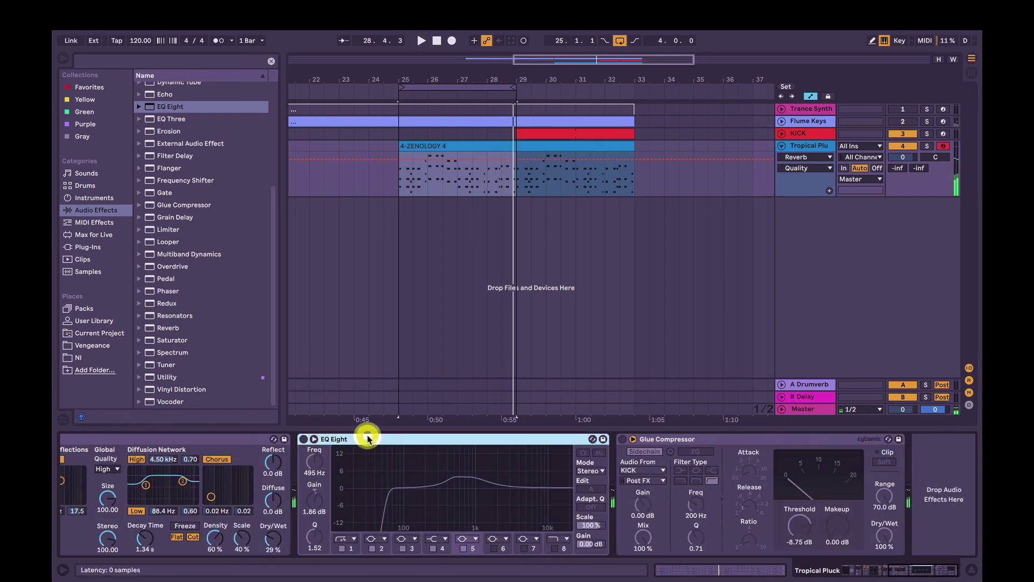
pyautogui.moveTo(173, 106); pyautogui.dragTo(397, 462)
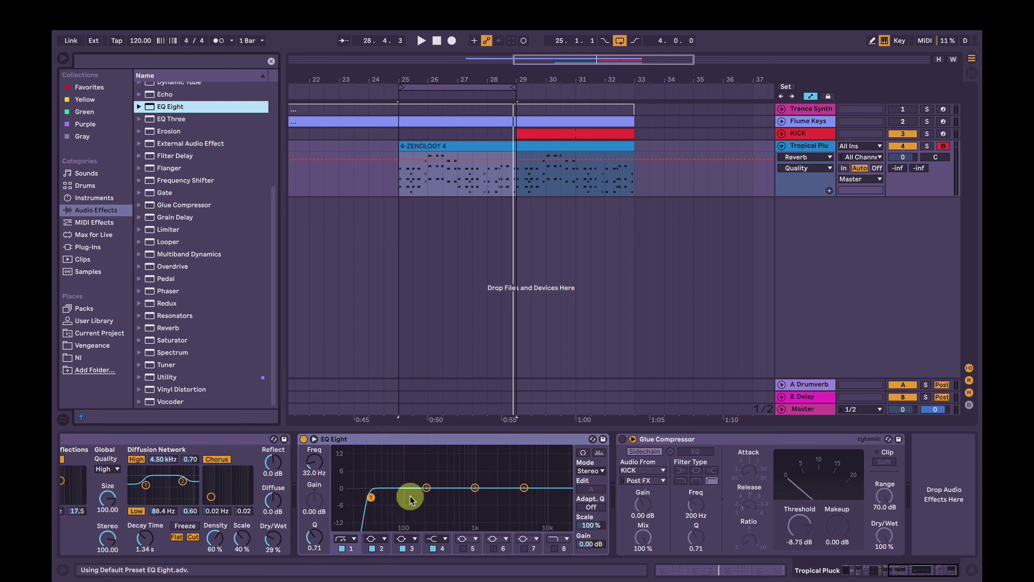
pyautogui.click(350, 543)
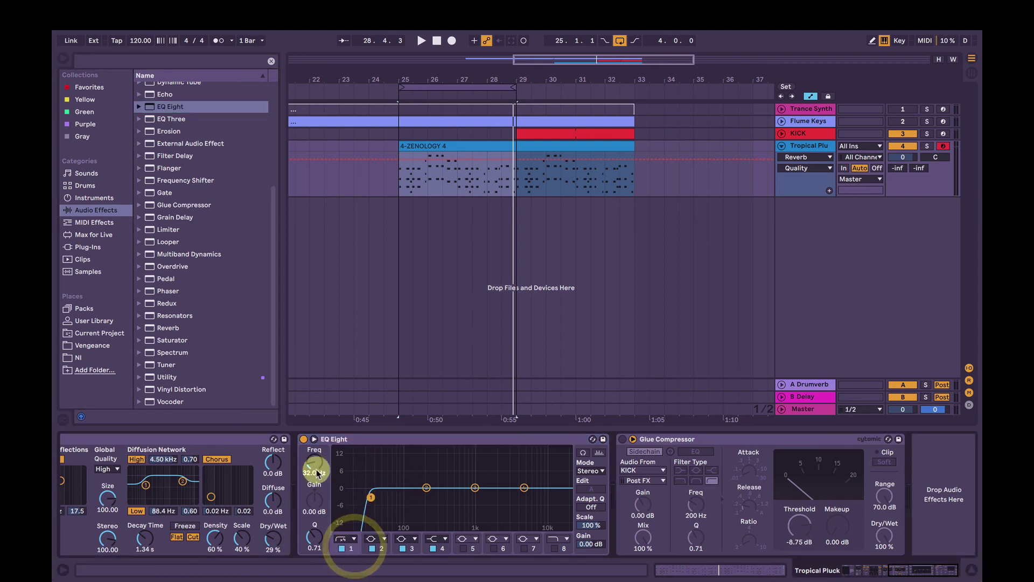
pyautogui.press('space')
# Step: Boost the upper mids around 3.83 kHz and 132 Hz, and dip band 4 to 7.11 kHz, -2.60 dB
pyautogui.moveTo(475, 487); pyautogui.dragTo(500, 467)
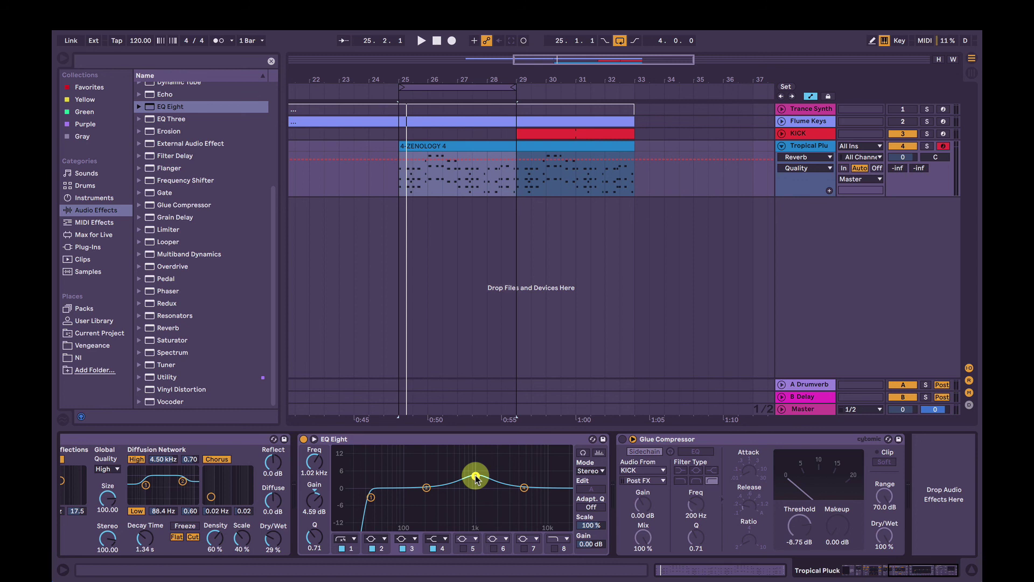
pyautogui.moveTo(475, 477); pyautogui.dragTo(510, 477)
pyautogui.moveTo(426, 487)
pyautogui.mouseDown()
pyautogui.moveTo(410, 485)
pyautogui.moveTo(413, 454)
pyautogui.moveTo(413, 494)
pyautogui.moveTo(426, 492)
pyautogui.moveTo(416, 497)
pyautogui.moveTo(423, 487)
pyautogui.moveTo(454, 493)
pyautogui.moveTo(446, 453)
pyautogui.moveTo(448, 490)
pyautogui.moveTo(396, 453)
pyautogui.moveTo(416, 490)
pyautogui.moveTo(454, 492)
pyautogui.moveTo(434, 489)
pyautogui.moveTo(448, 473)
pyautogui.moveTo(430, 488)
pyautogui.moveTo(443, 482)
pyautogui.mouseUp()
pyautogui.moveTo(524, 487); pyautogui.dragTo(534, 494)
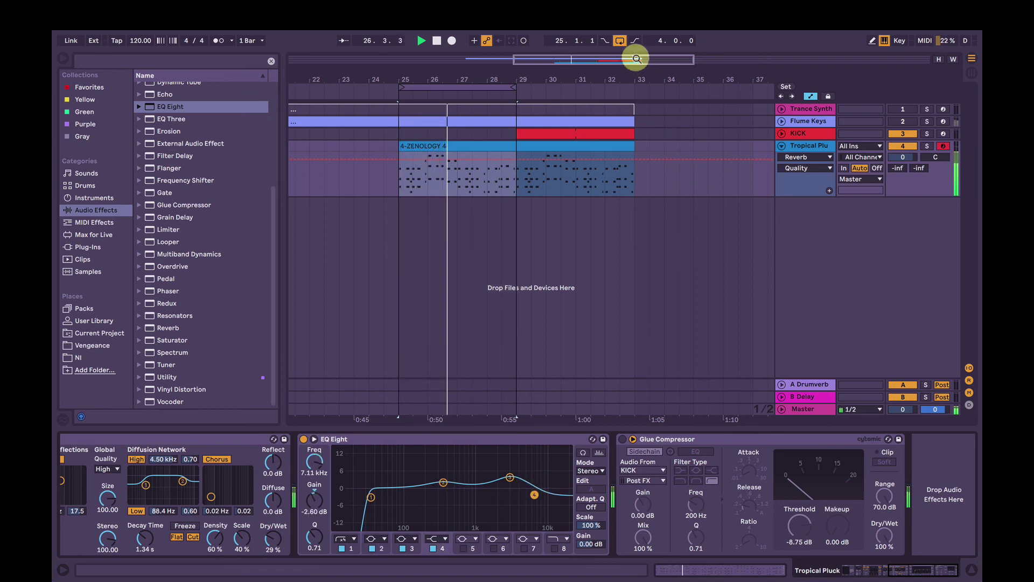
# Step: Disable arrangement looping, enable the Glue Compressor, and select bars 29–33 of the Tropical Pluck clip
pyautogui.click(619, 40)
pyautogui.click(623, 438)
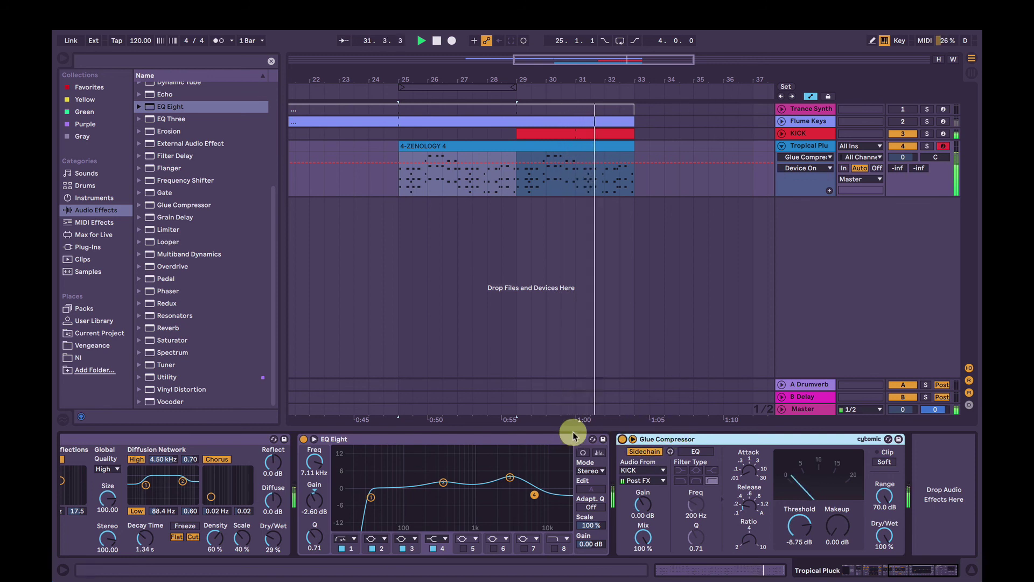
pyautogui.click(519, 184)
pyautogui.moveTo(519, 183); pyautogui.dragTo(635, 180)
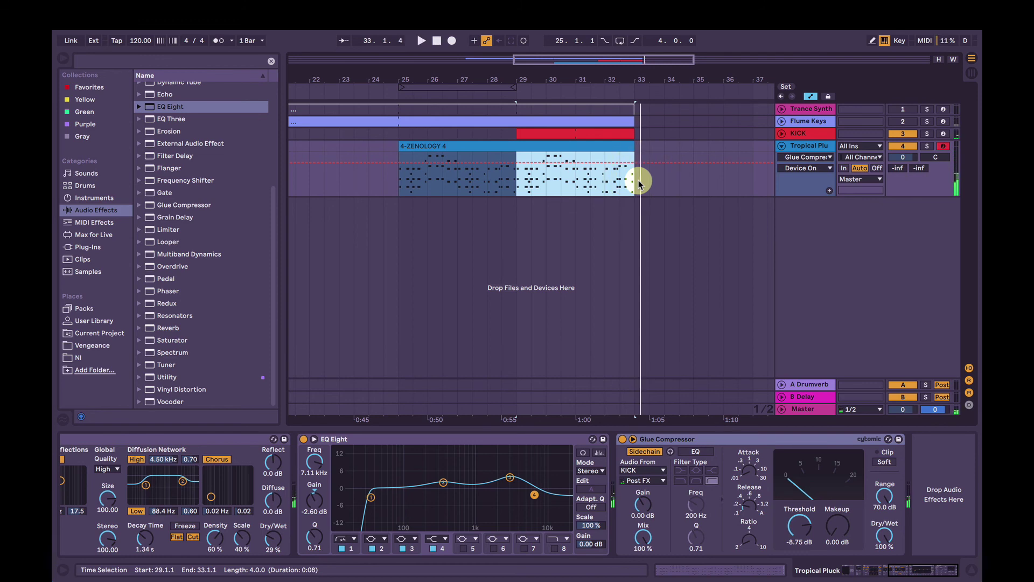
# Step: Open the ZENOLOGY synth editor and close it again
pyautogui.hscroll(-5, 380, 473)
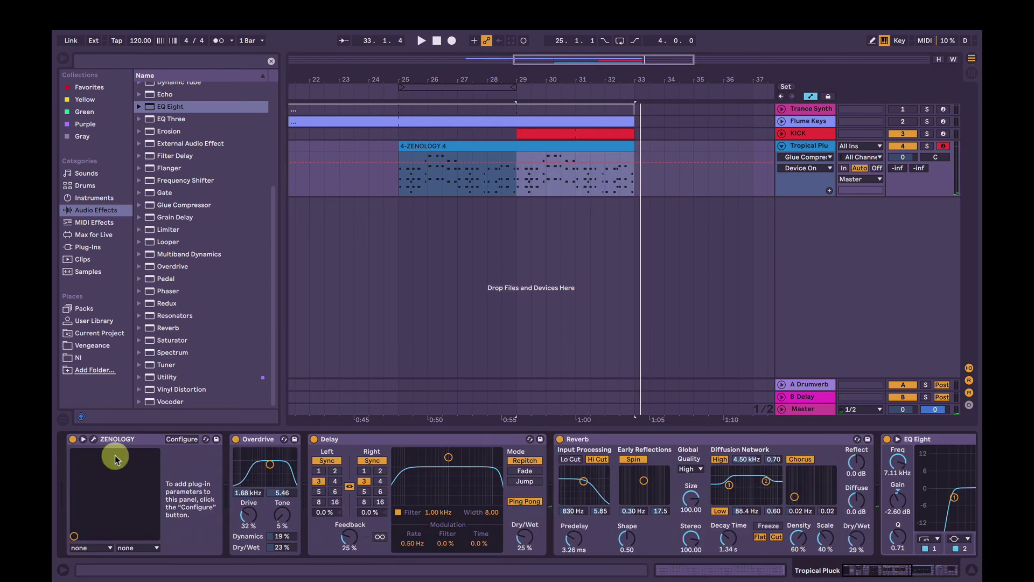
pyautogui.click(94, 439)
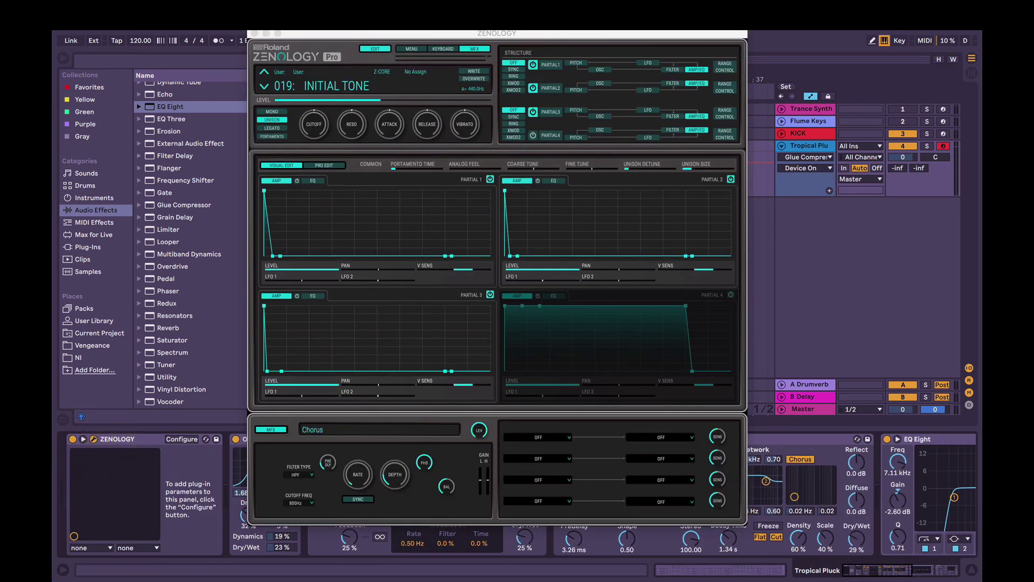
pyautogui.click(254, 34)
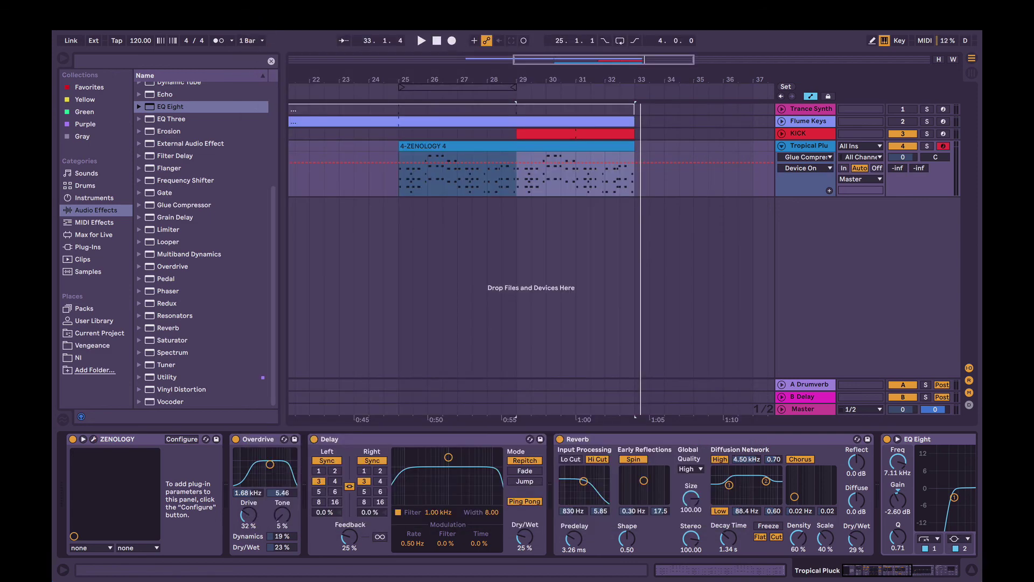